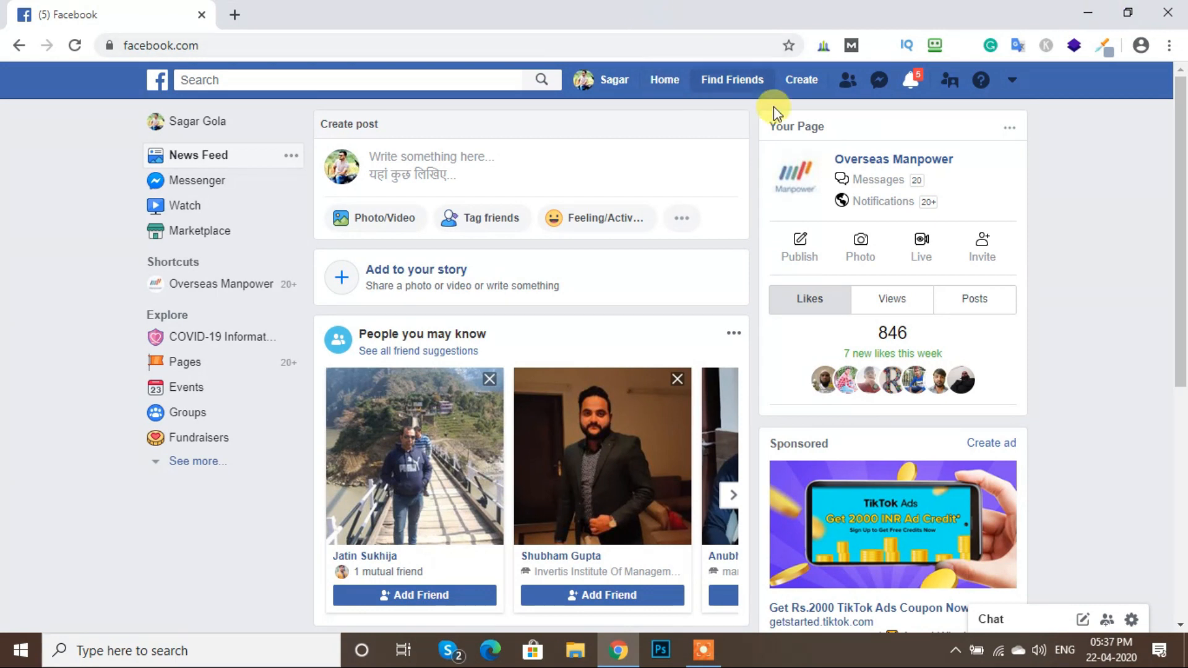
Start creating a new ad and choose Lead Generation as the campaign's marketing objective
left_click(803, 84)
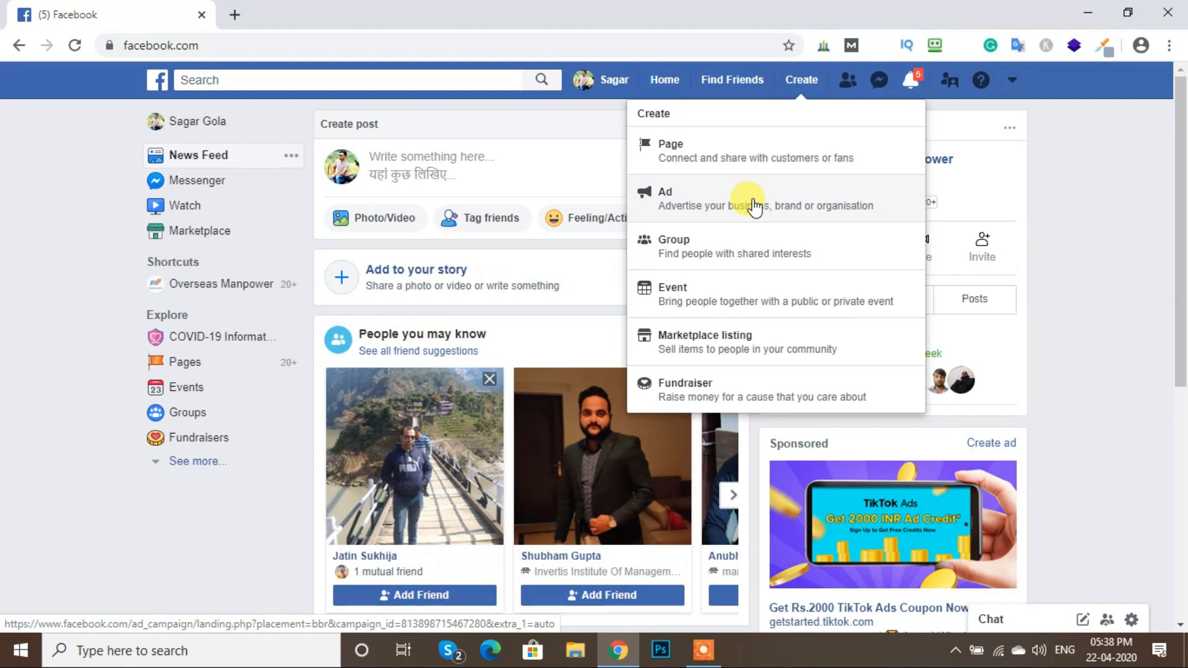
left_click(754, 206)
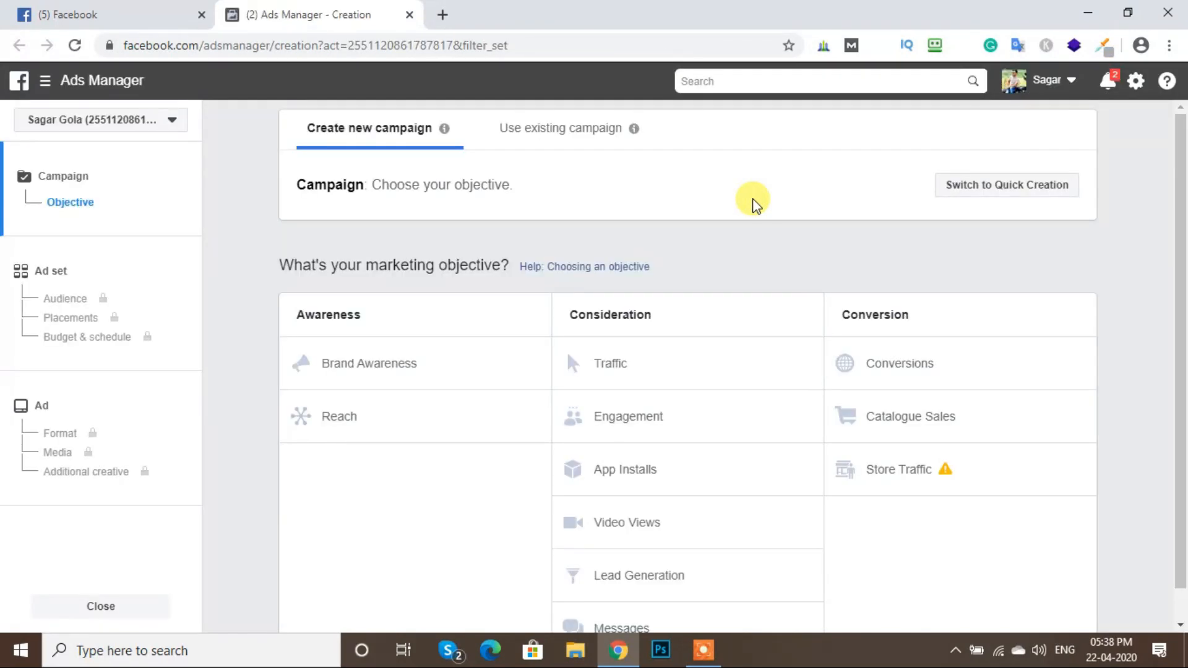
scroll(755, 334, "down", 1)
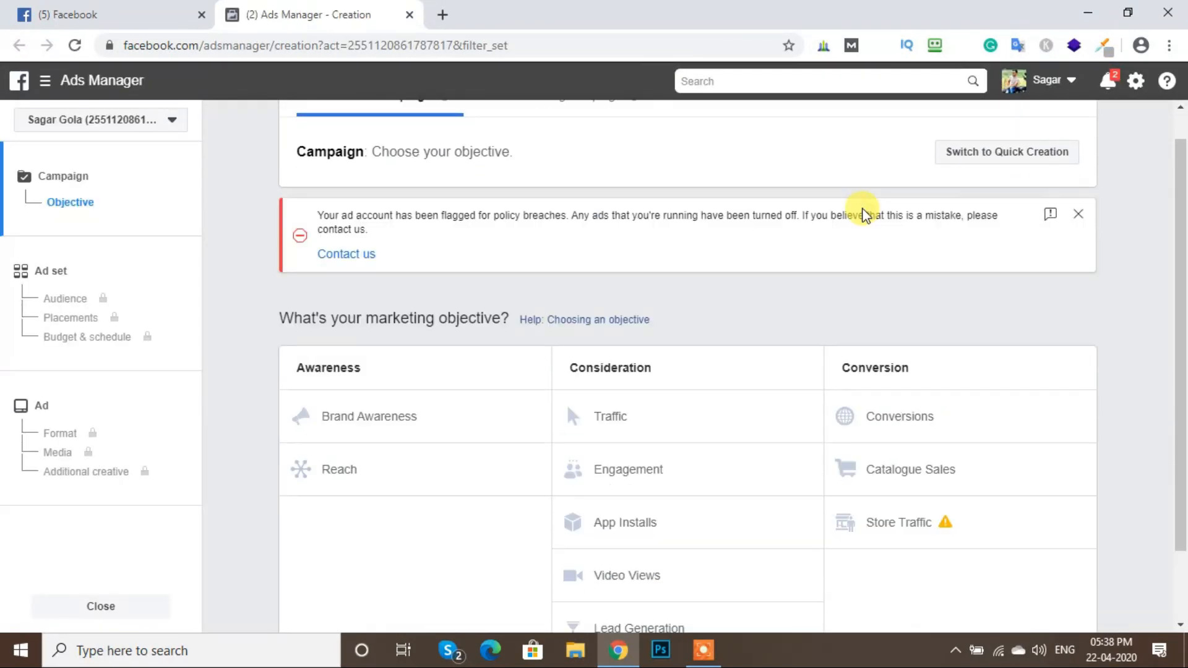
scroll(745, 356, "down", 1)
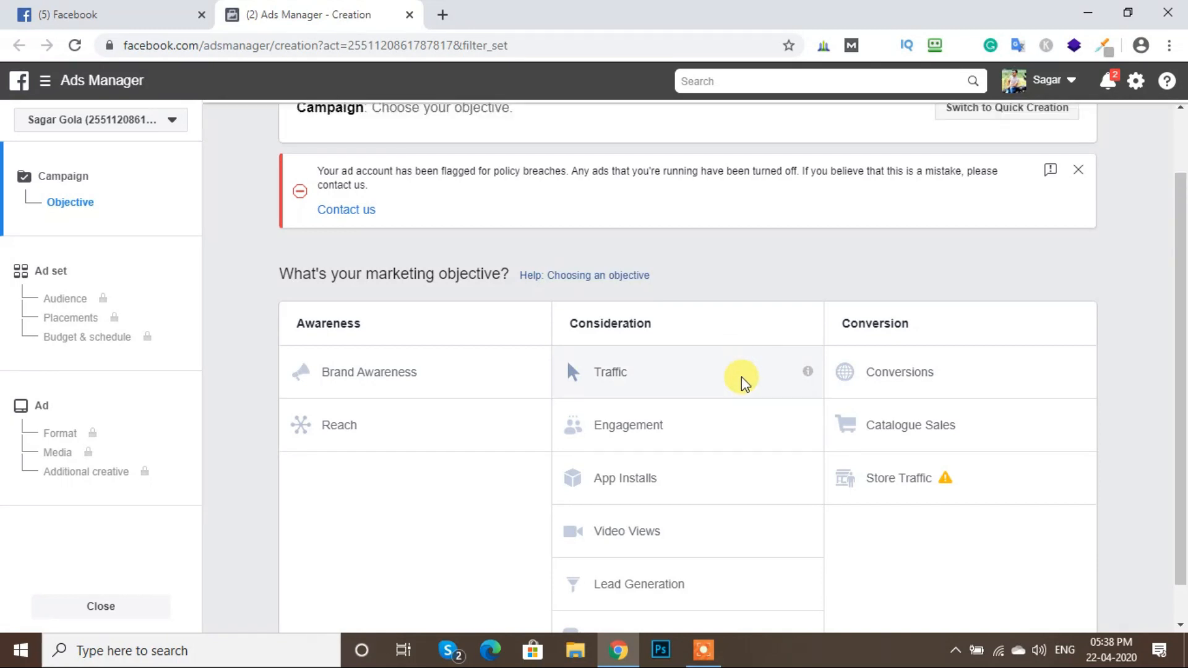
scroll(743, 409, "down", 1)
left_click_drag(1186, 388, 1180, 639)
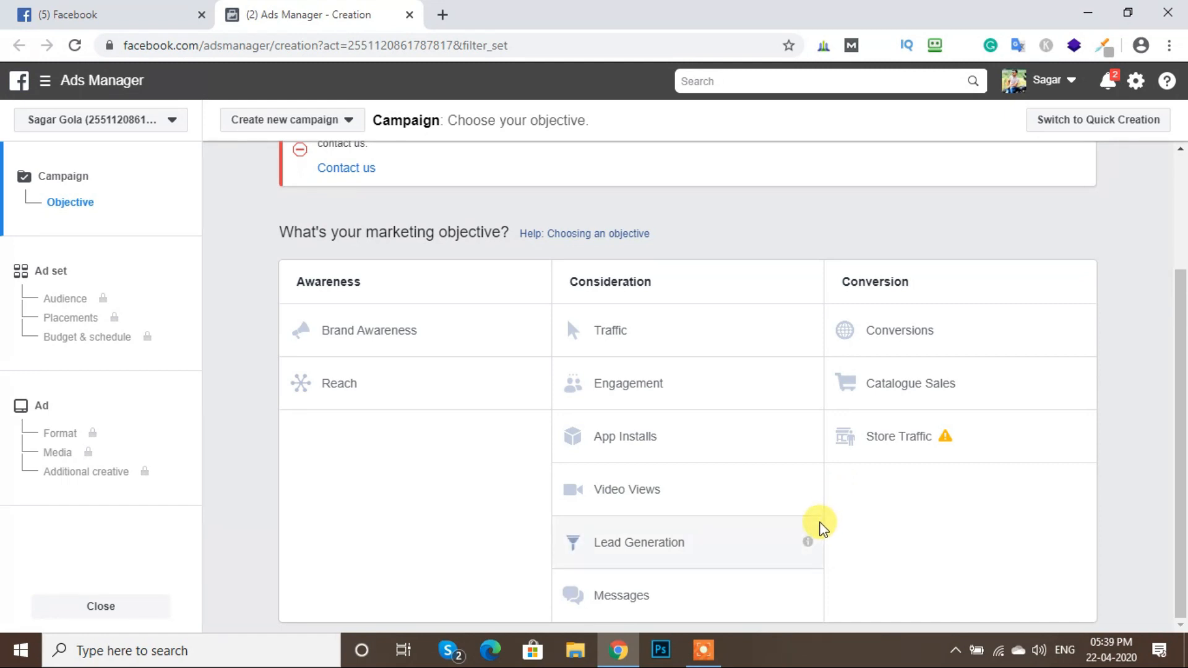
left_click(658, 544)
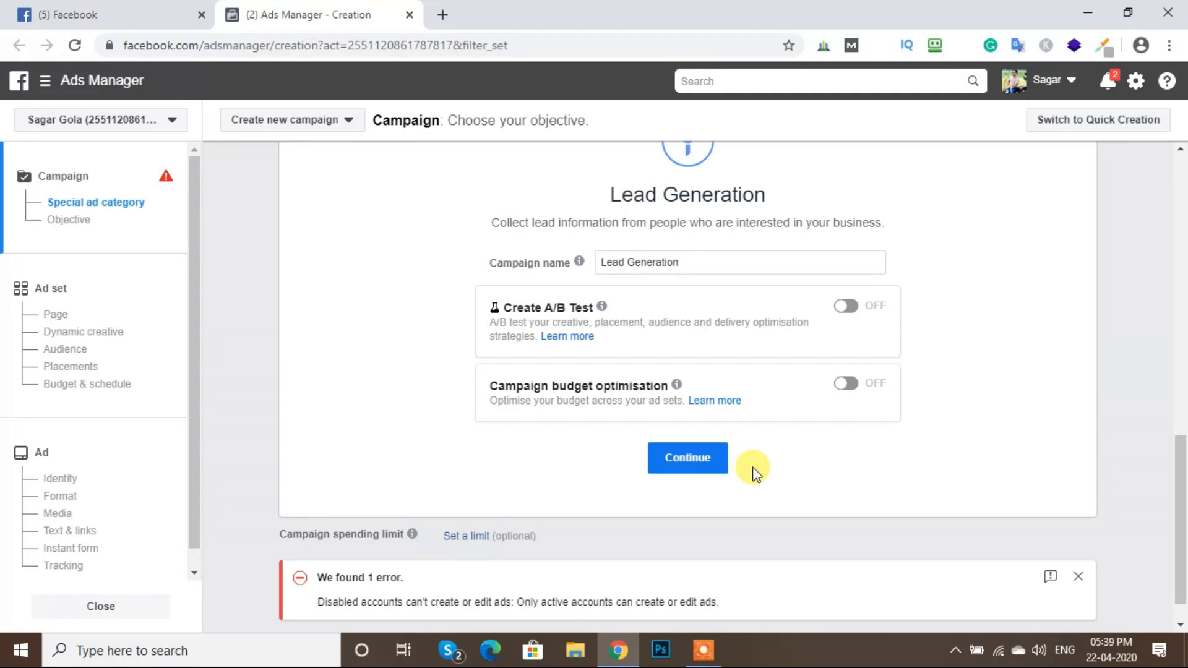
Name the campaign "Demo Lead Generation" and continue to the ad set settings
left_click(720, 263)
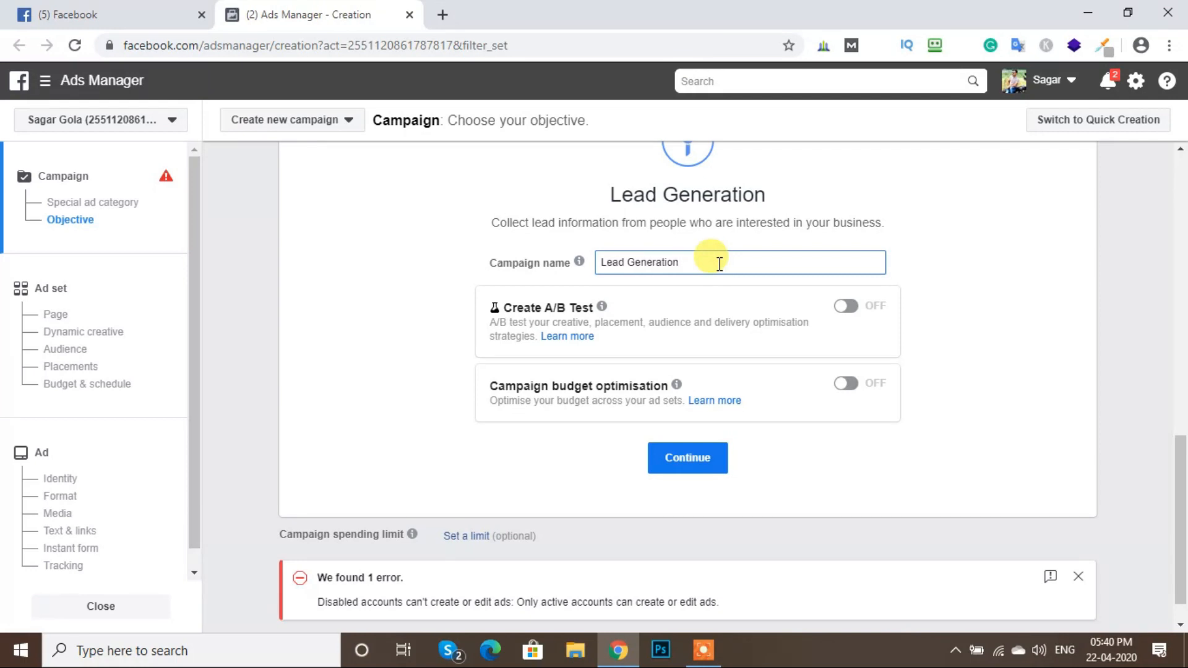
triple_click(719, 263)
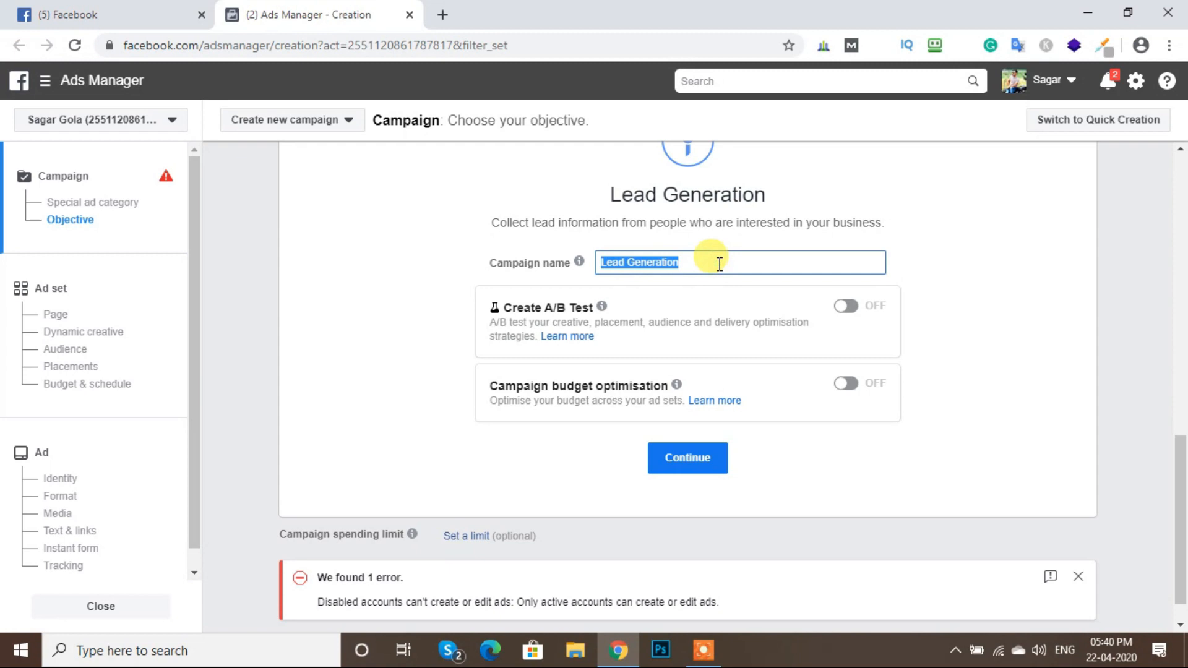
type("De")
type("d")
key("BackSpace")
type("mo")
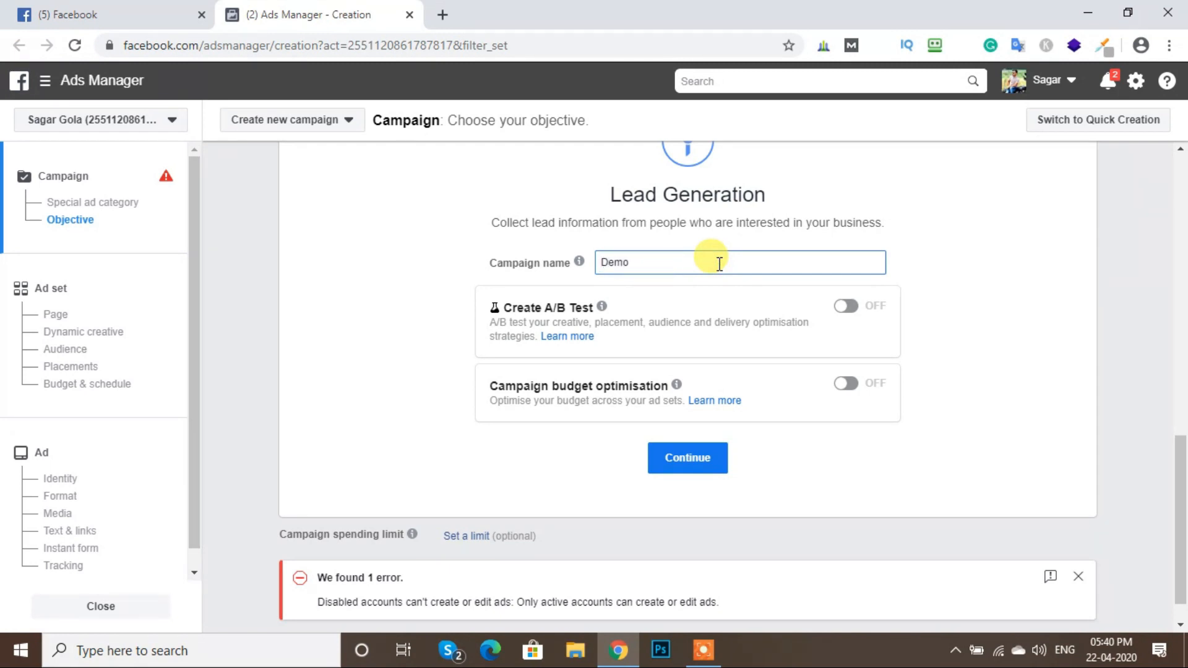
type(" Lead Generation")
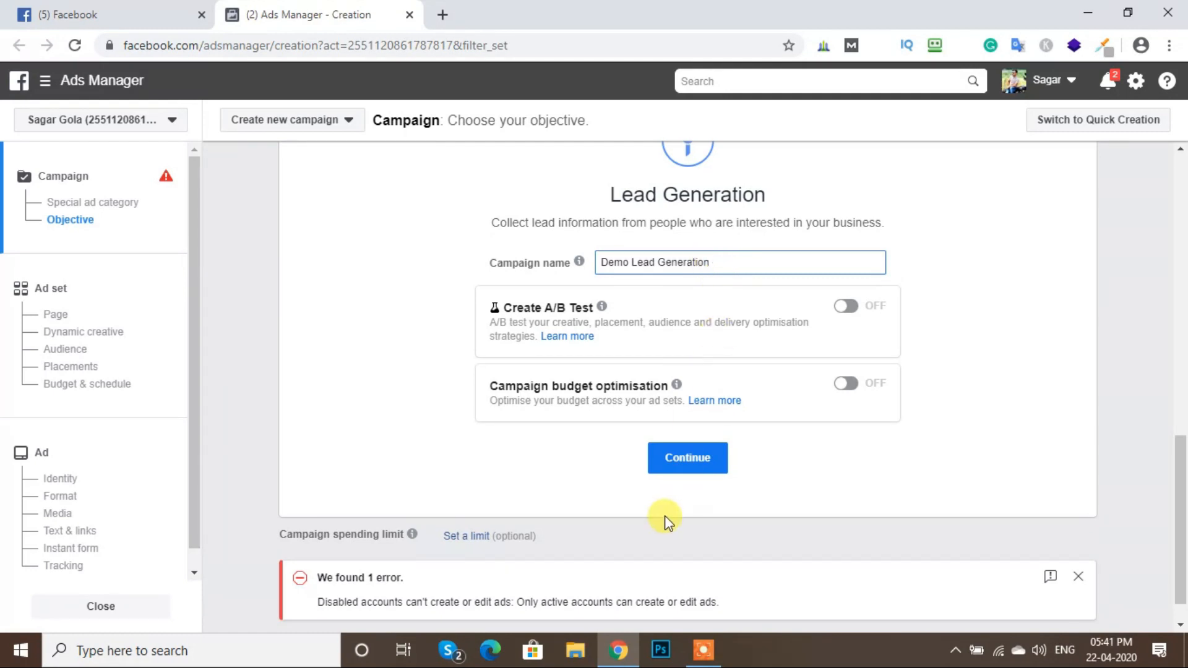
left_click(691, 471)
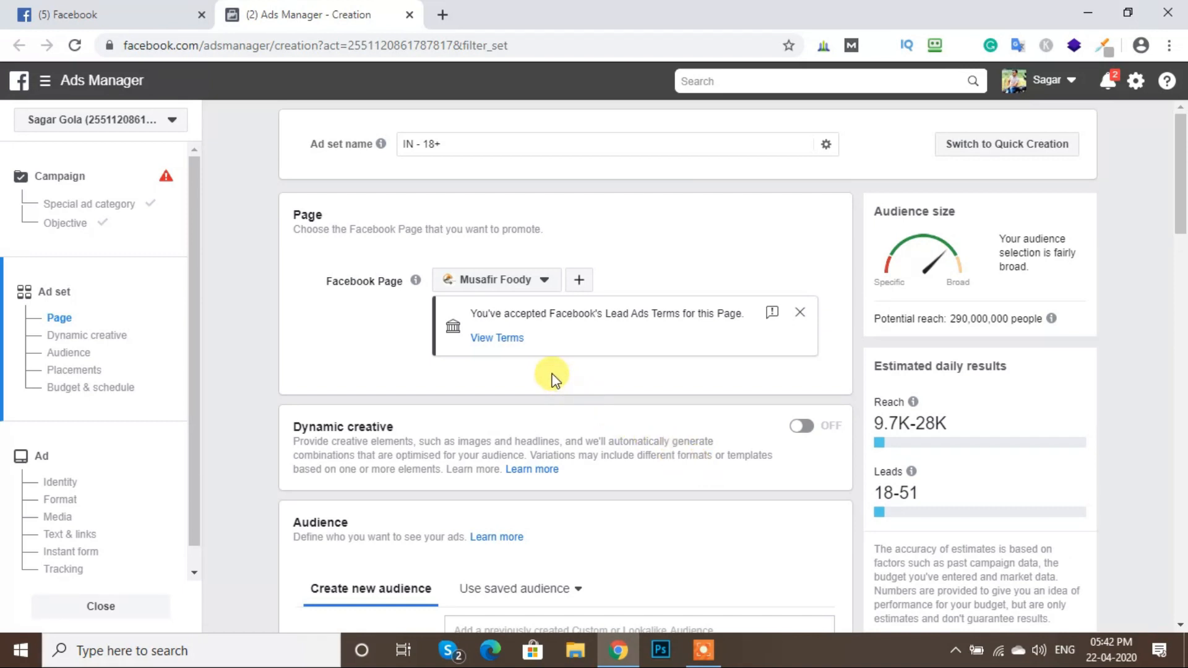
Check which Facebook Pages can be promoted and open the Lead Ads terms for the Musafir Foody Page
left_click(543, 281)
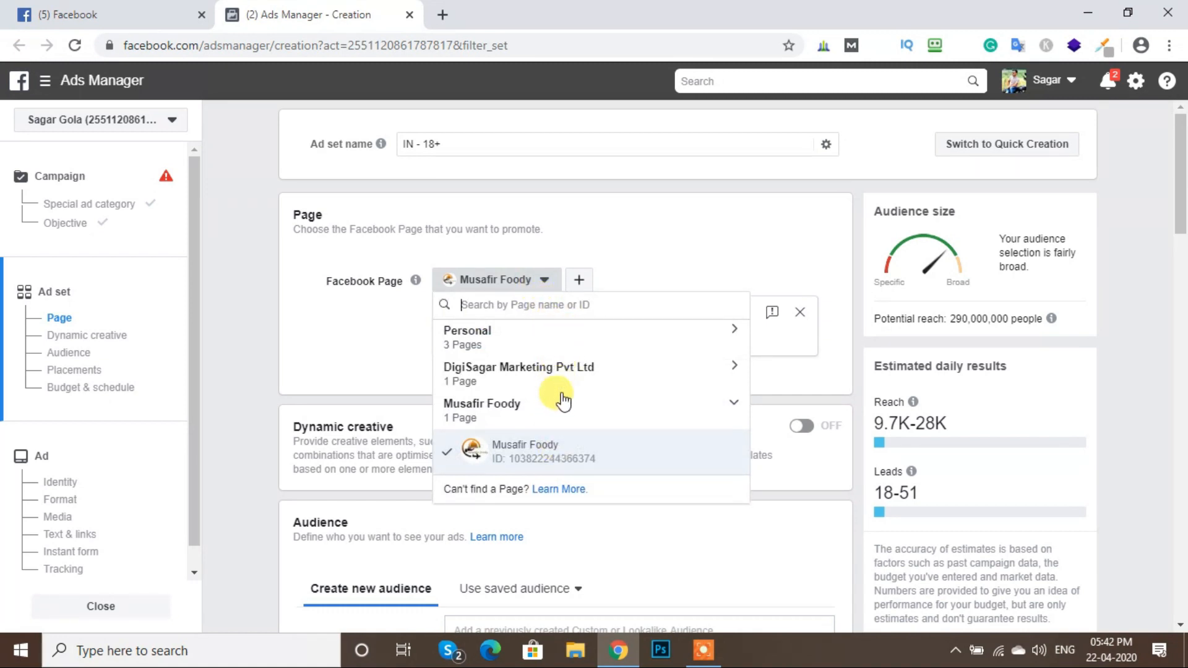
left_click(668, 236)
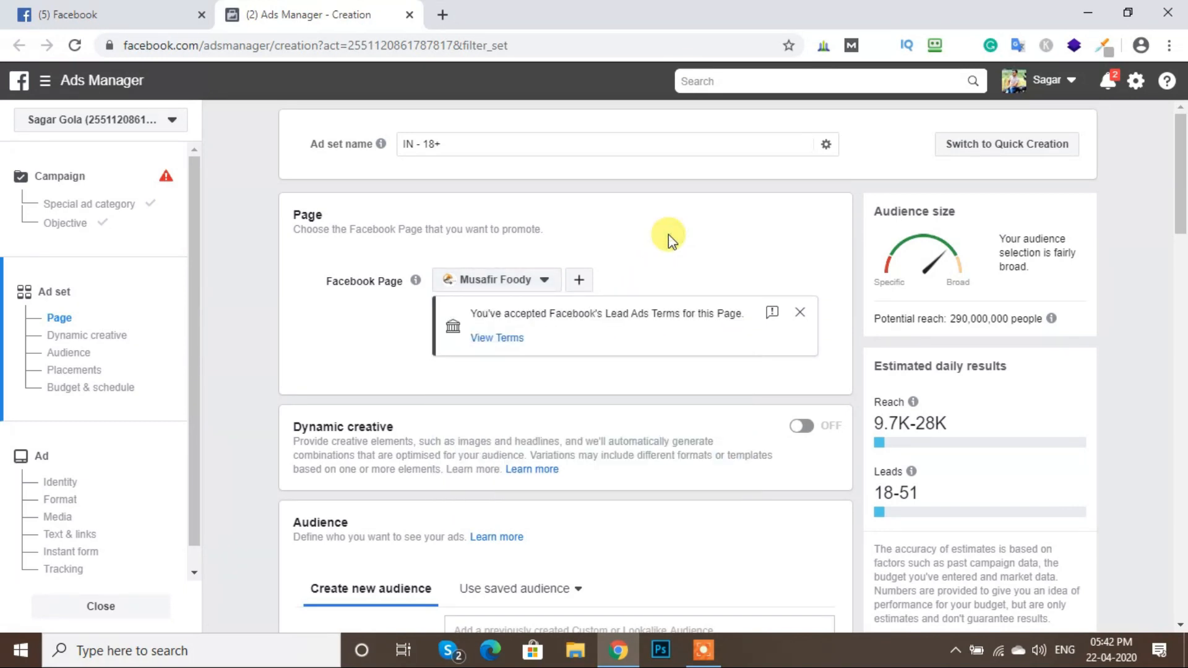
left_click(515, 347)
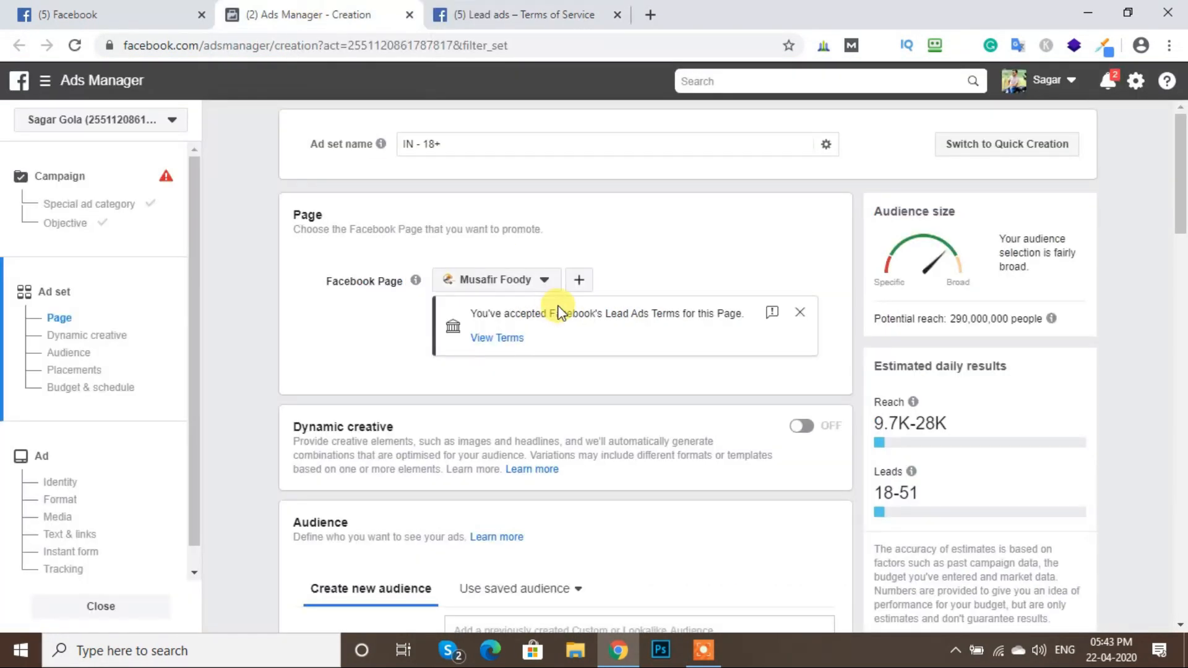
Examine the ad set's audience settings, including the list of previously created custom and lookalike audiences
scroll(560, 312, "down", 3)
scroll(580, 373, "down", 2)
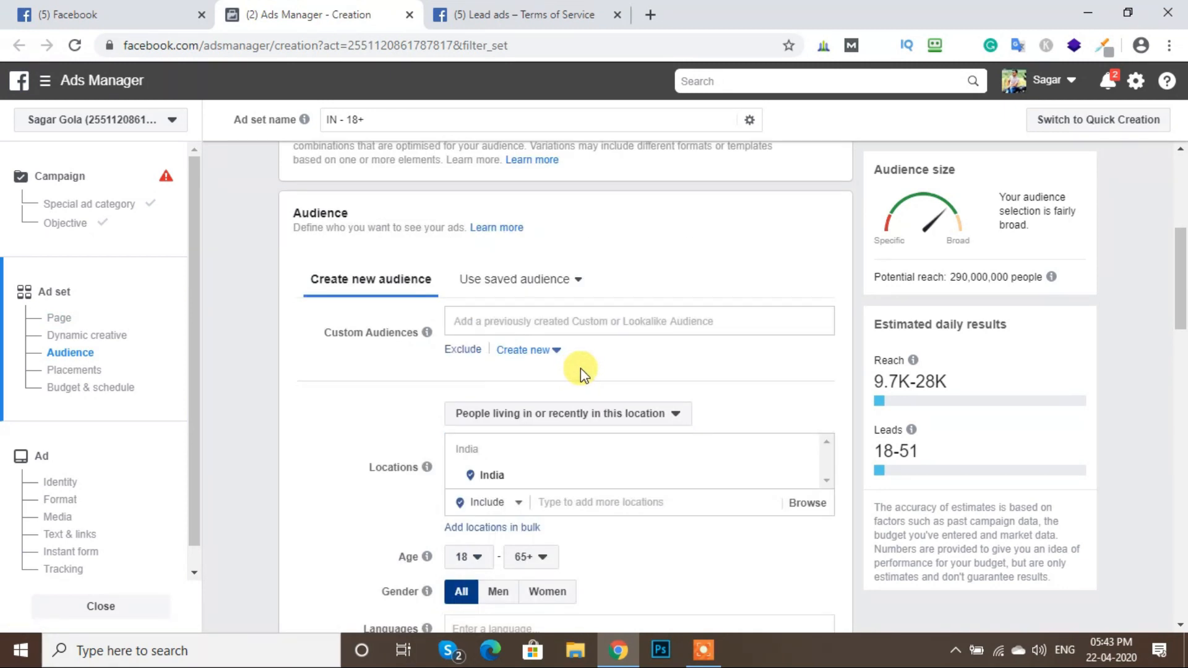
scroll(580, 368, "down", 3)
scroll(578, 300, "up", 3)
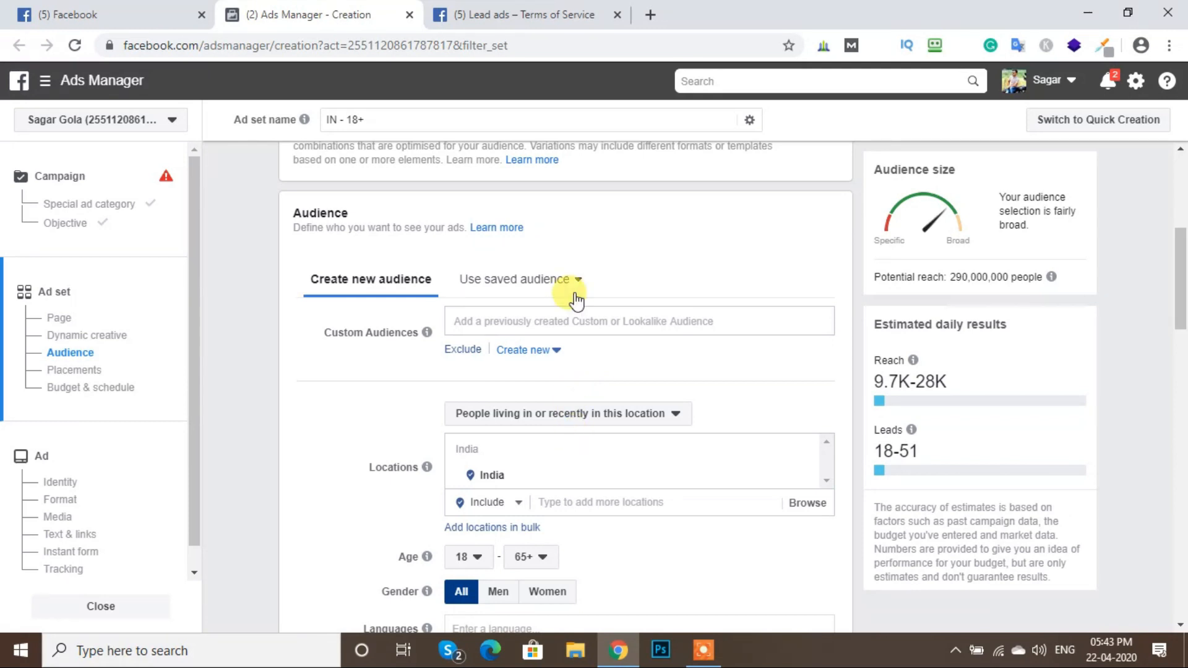
scroll(647, 267, "up", 5)
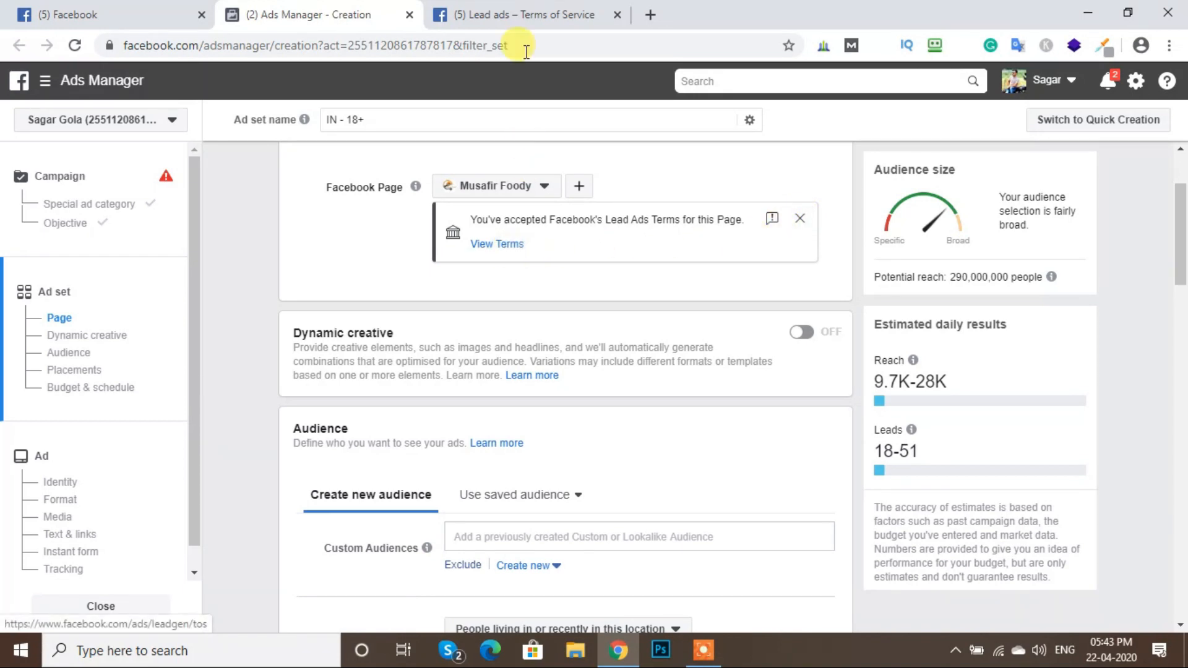
scroll(600, 351, "down", 5)
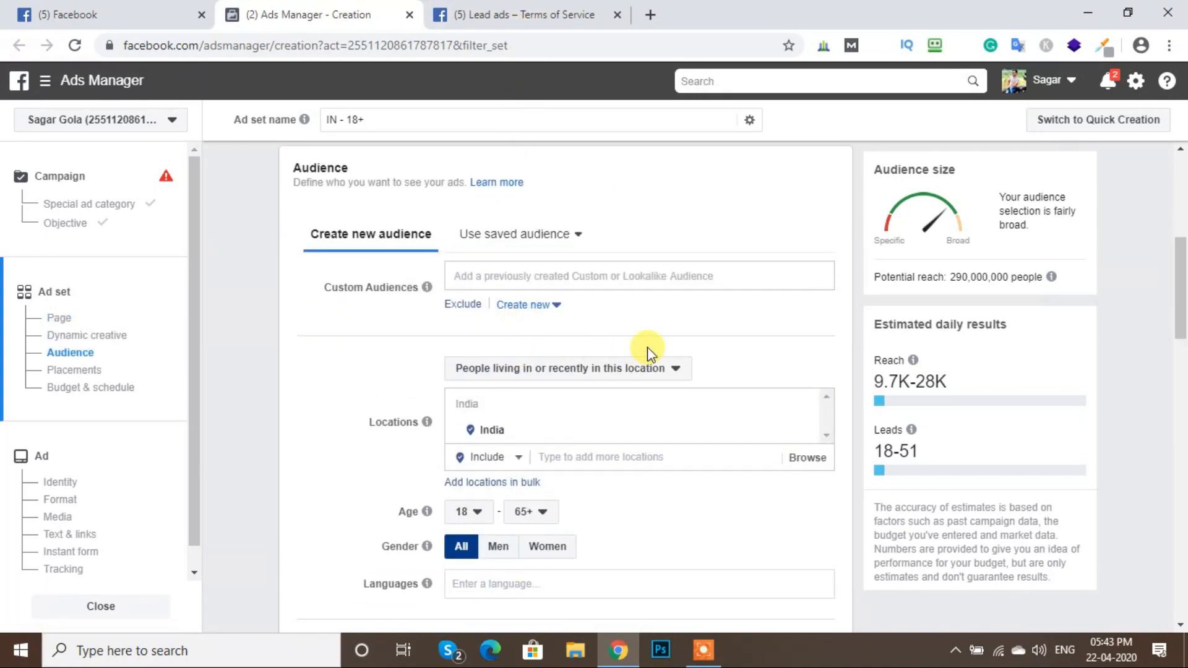
left_click(525, 276)
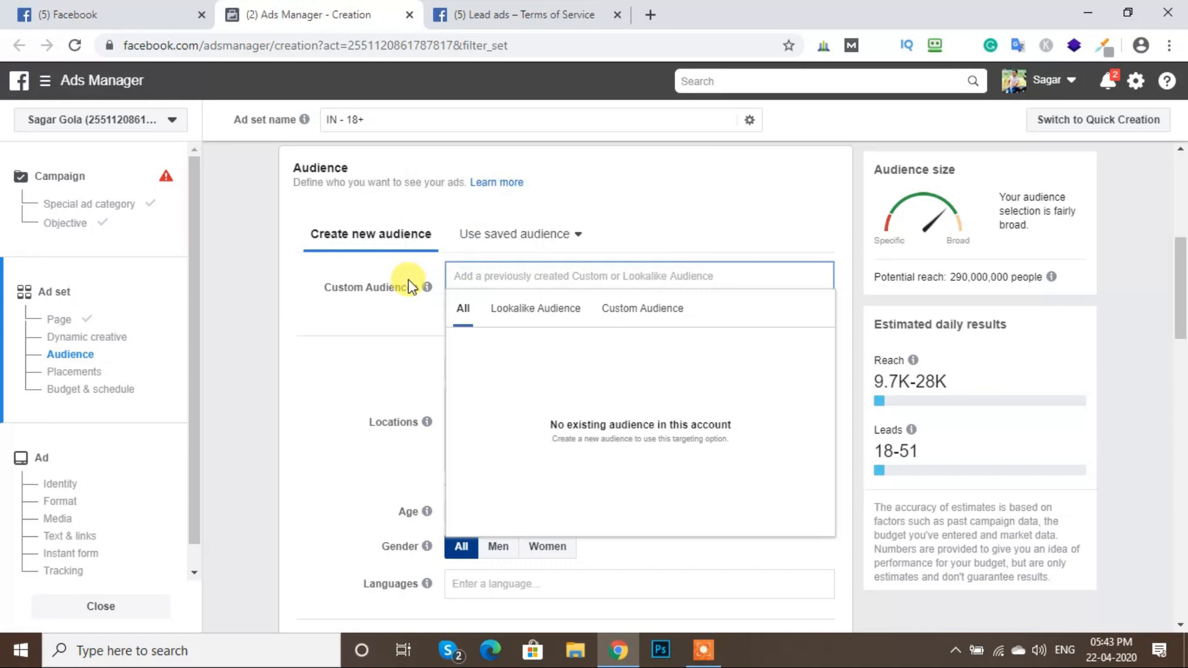
left_click(387, 269)
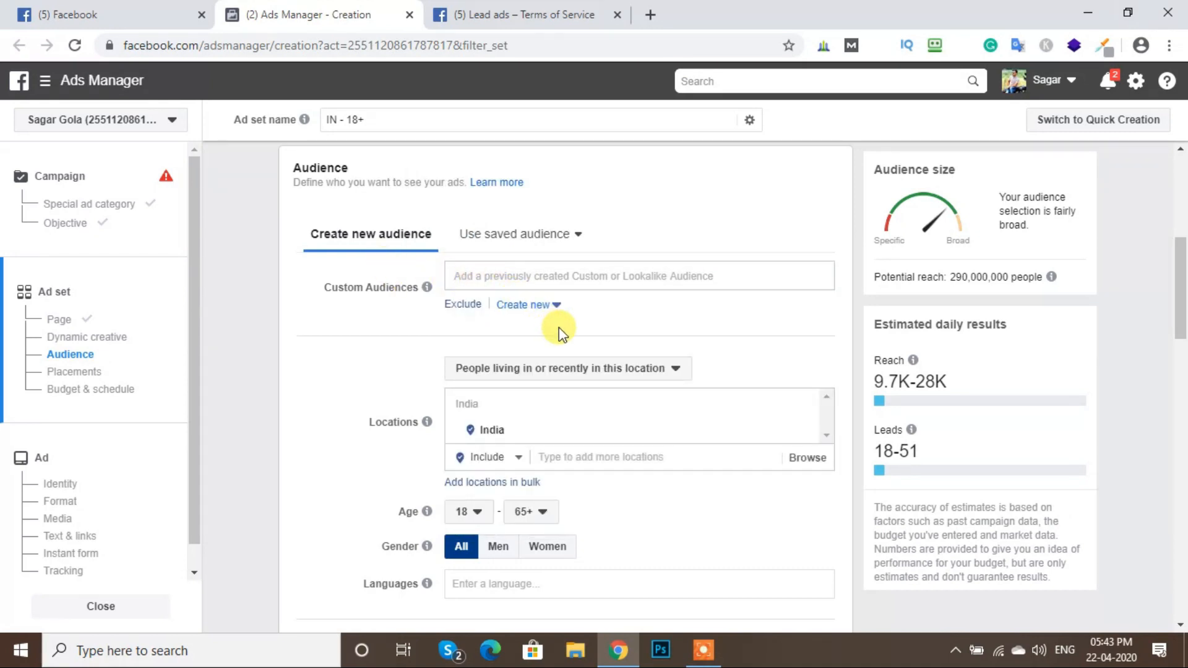
Target the audience locations Delhi, India (county) and Agra, Uttar Pradesh, India (city)
left_click(609, 459)
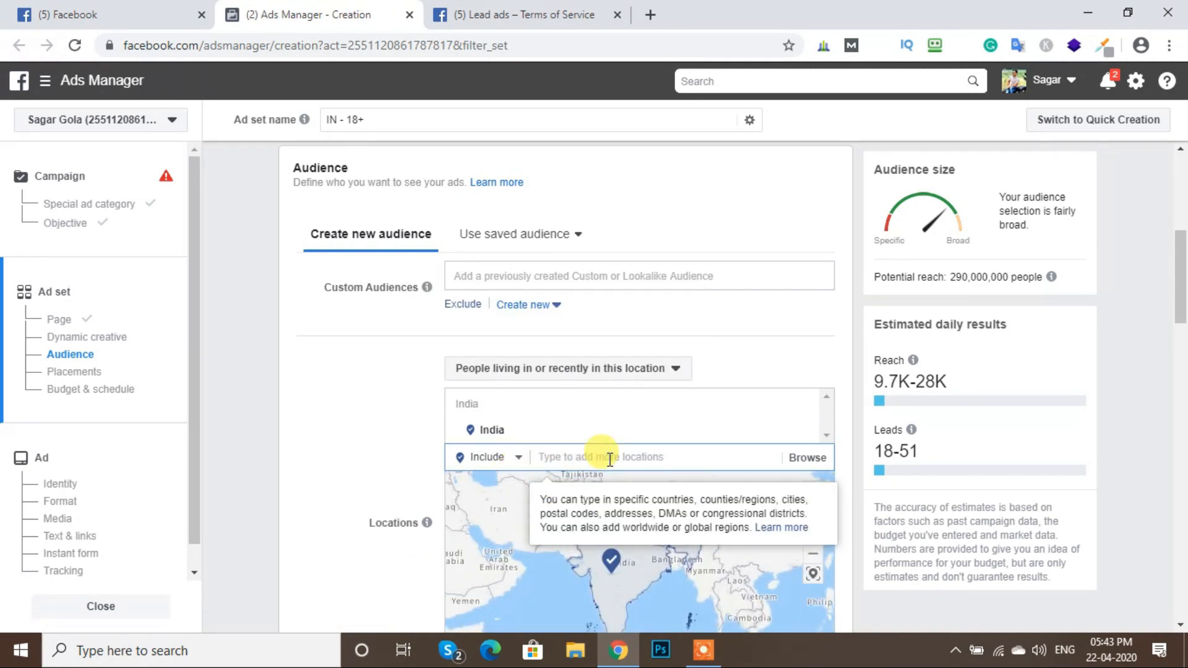
type("Delhi")
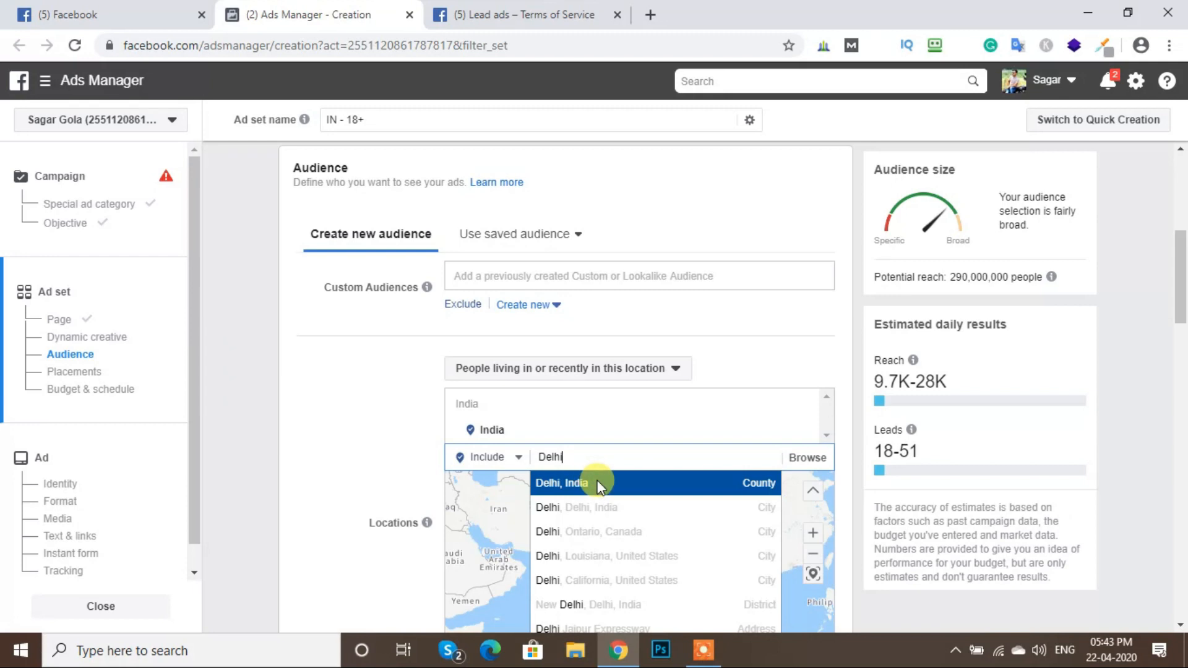
left_click(591, 482)
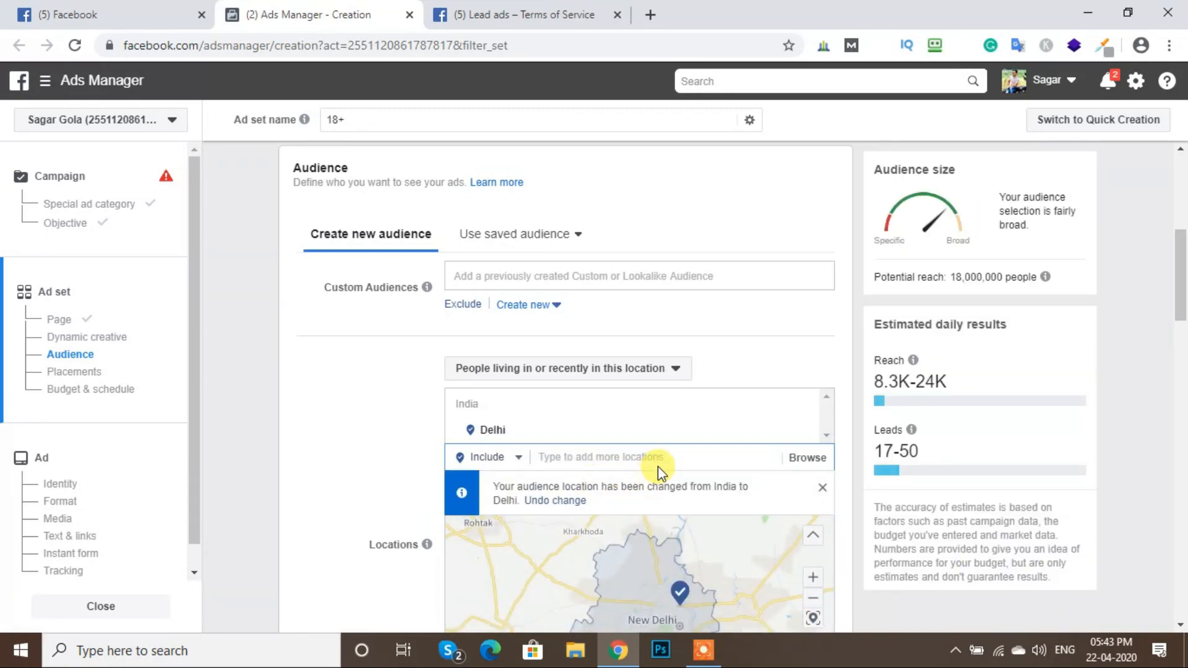
scroll(682, 440, "down", 1)
scroll(682, 437, "down", 1)
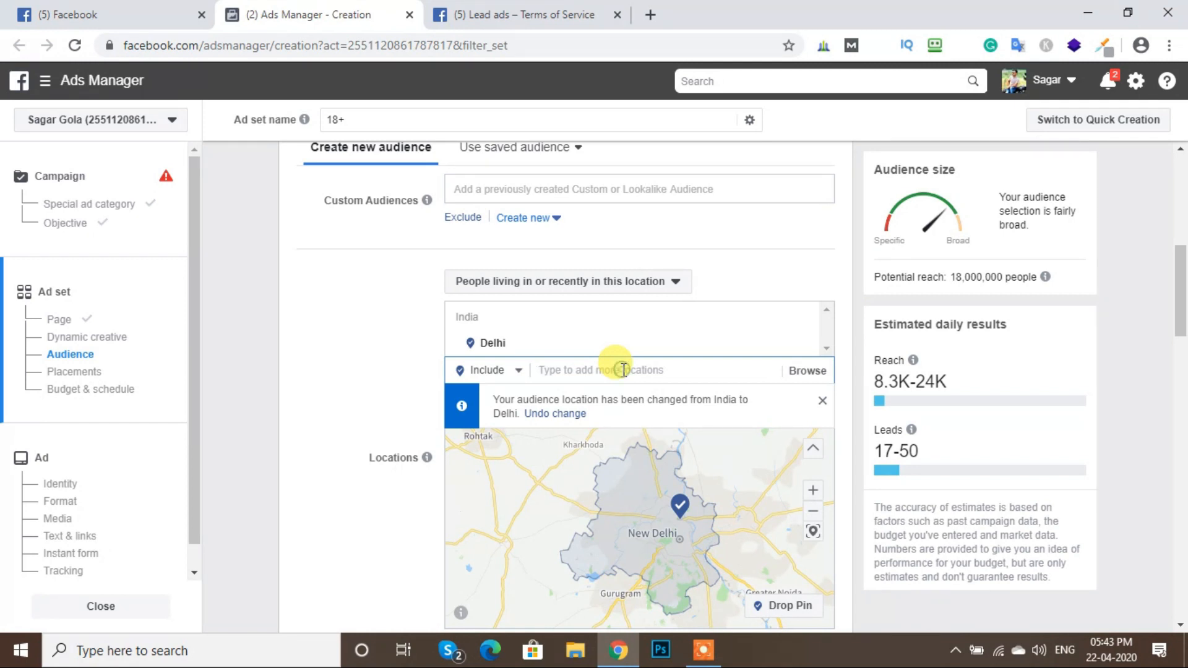
type("Agra")
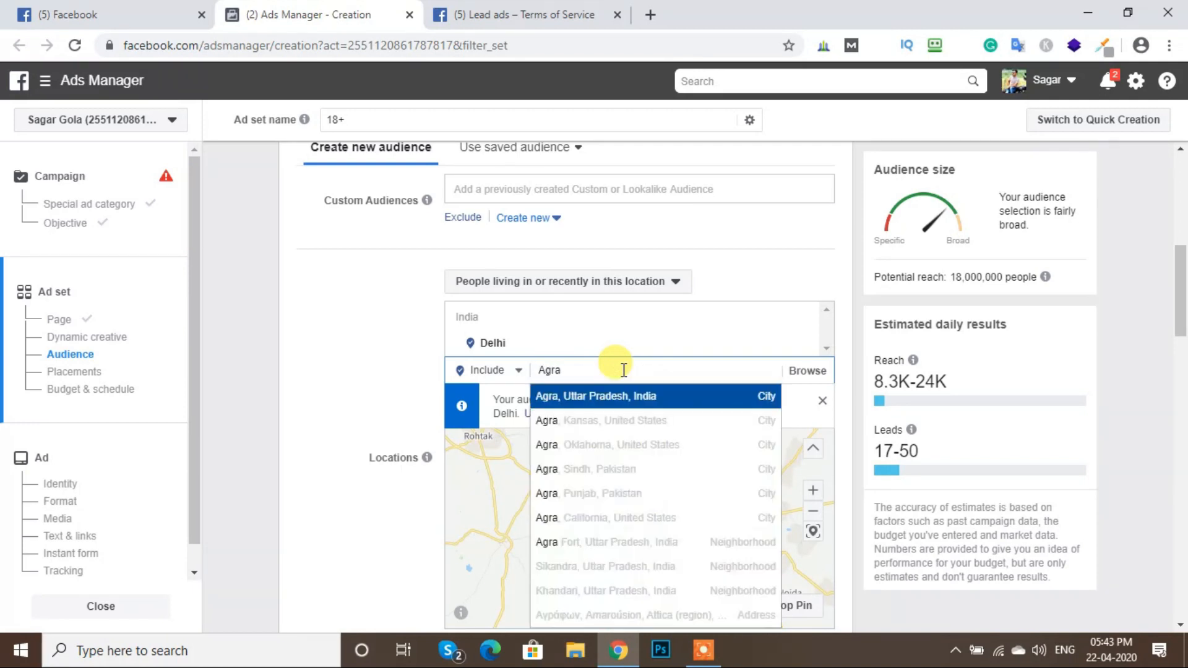
left_click(621, 394)
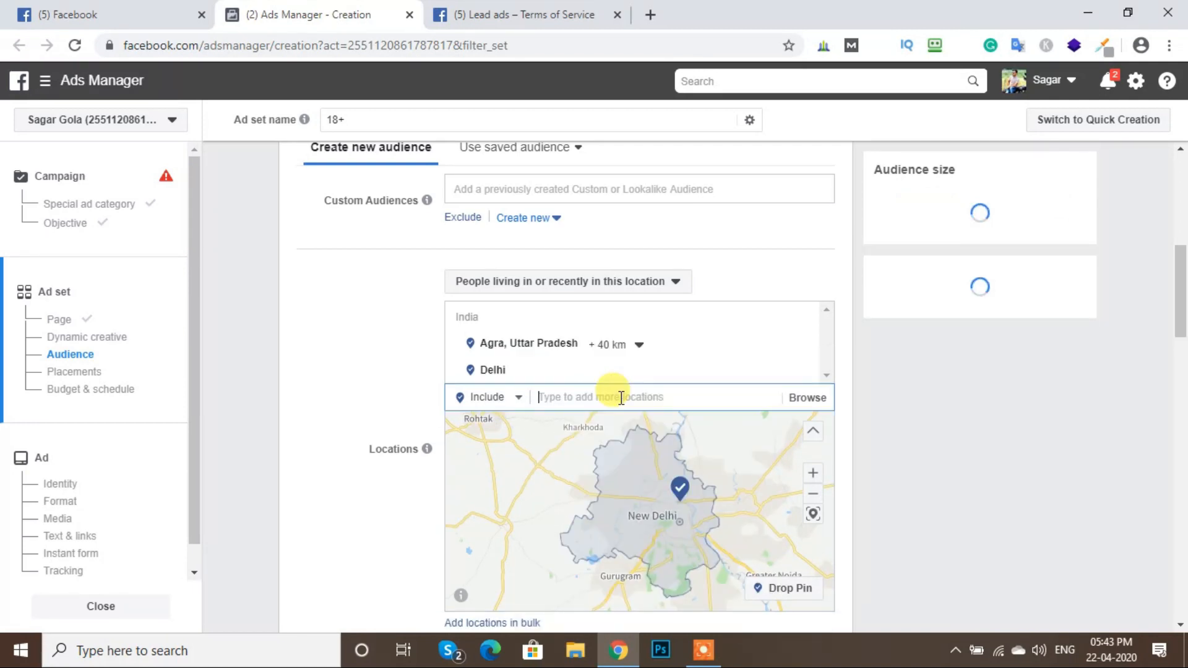
Set the audience's maximum age to 45
scroll(739, 389, "down", 3)
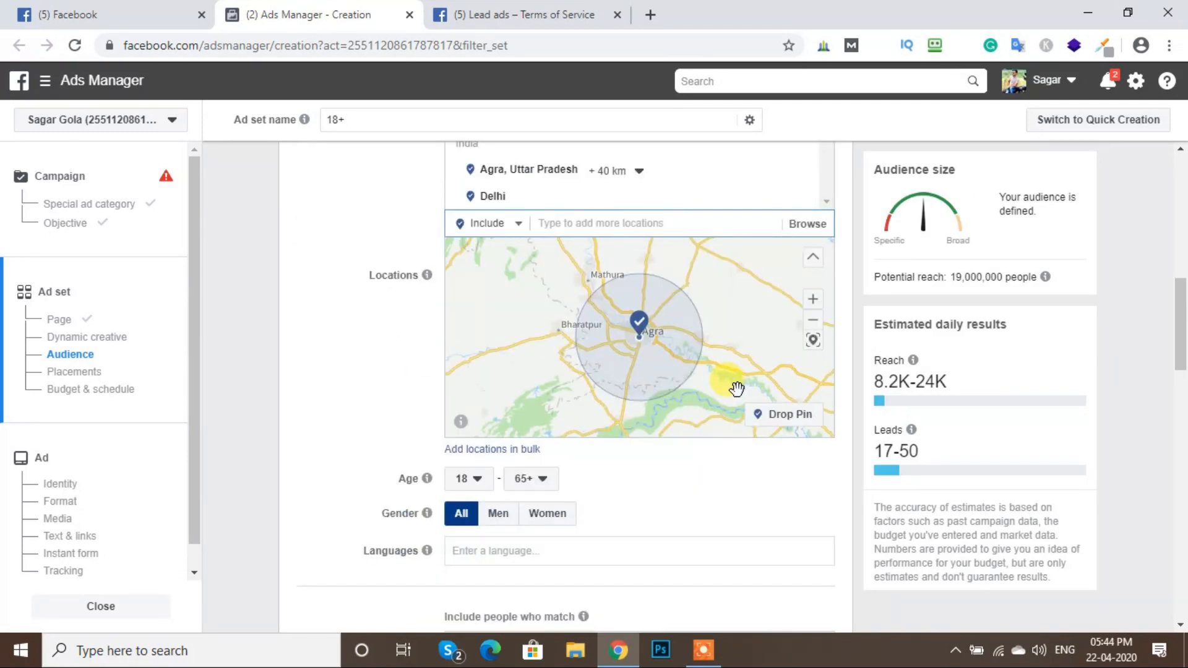
scroll(724, 386, "down", 3)
scroll(724, 386, "up", 3)
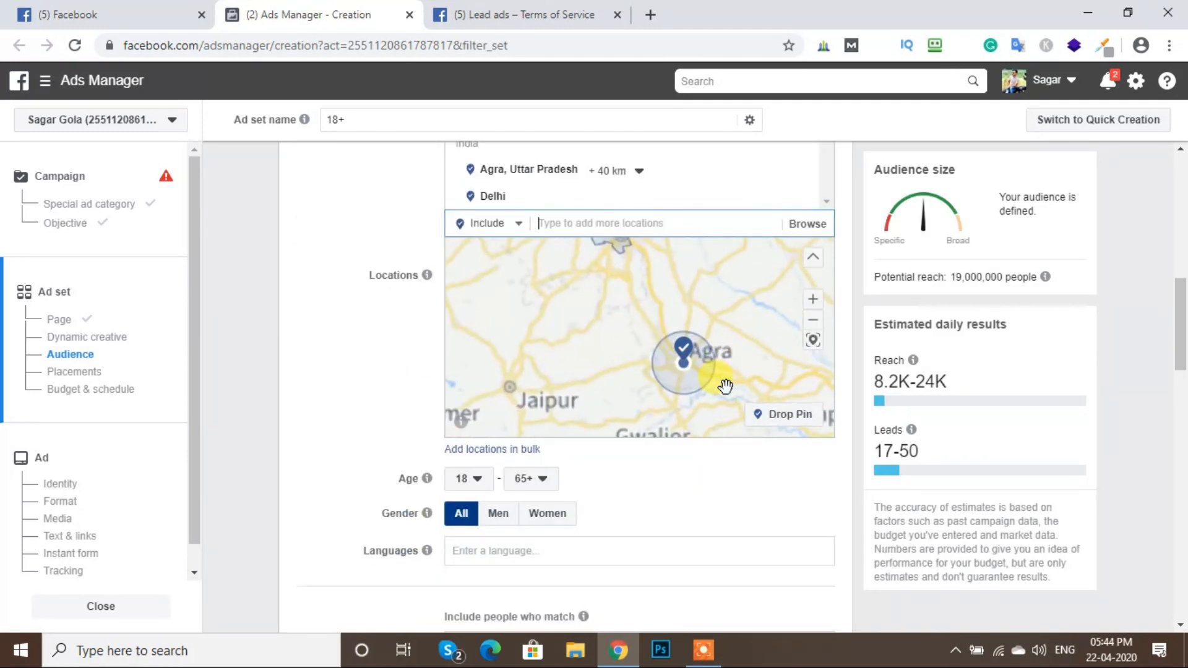
scroll(683, 470, "down", 1)
scroll(683, 471, "down", 3)
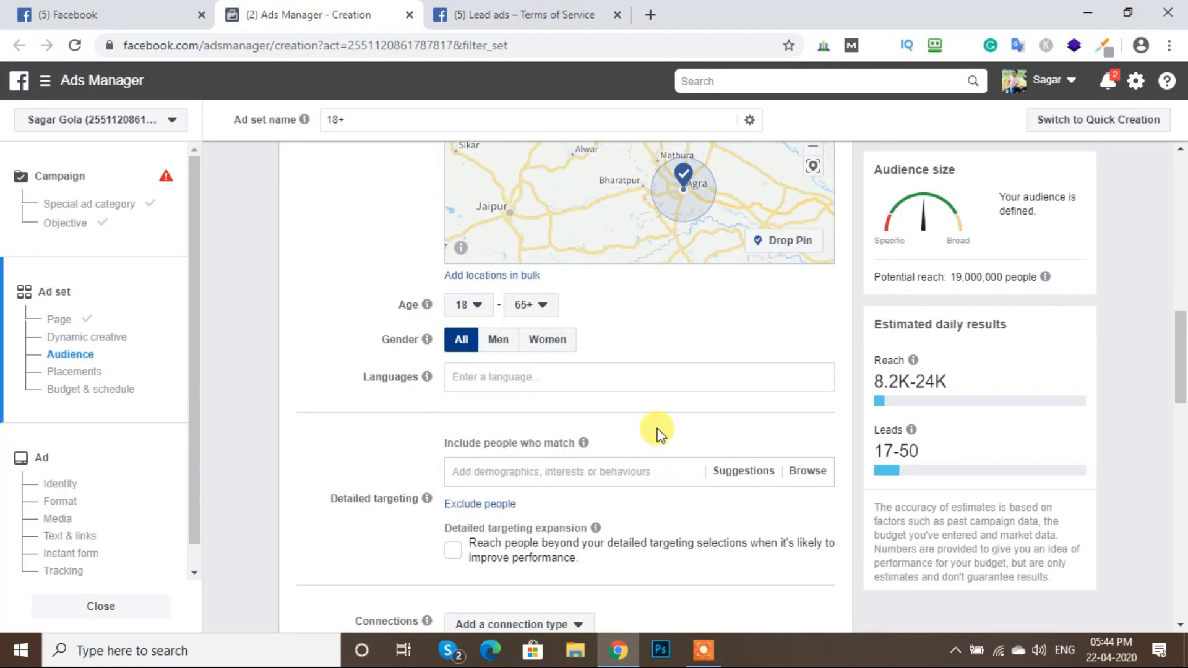
scroll(639, 338, "down", 1)
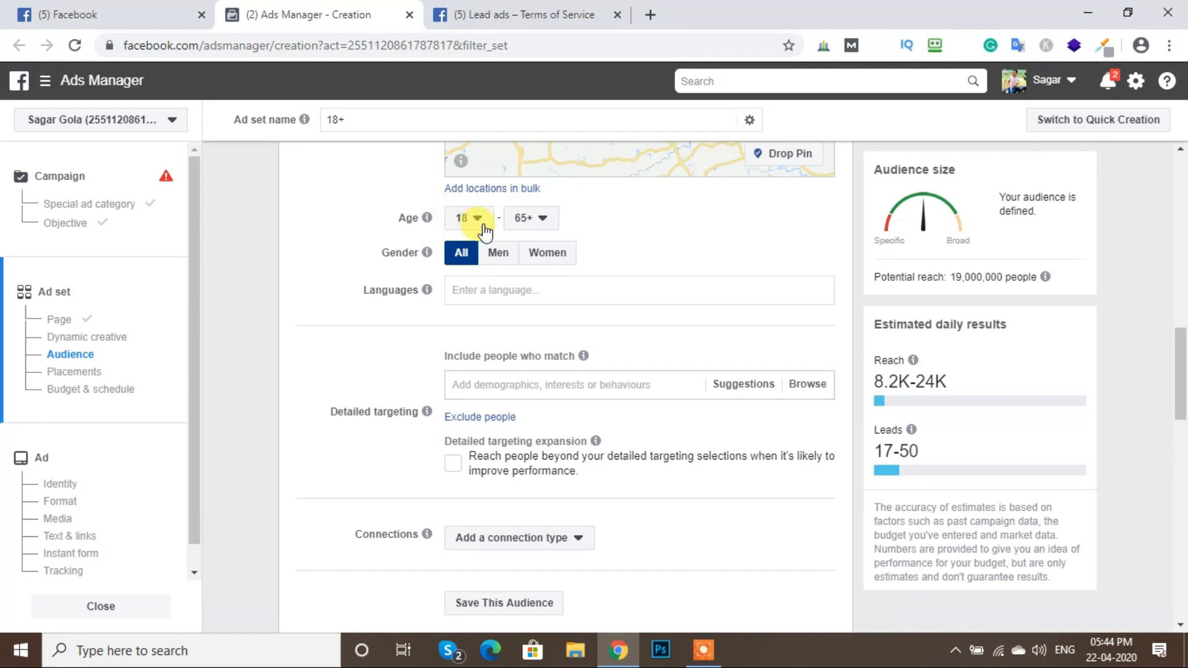
left_click(542, 219)
scroll(540, 284, "up", 3)
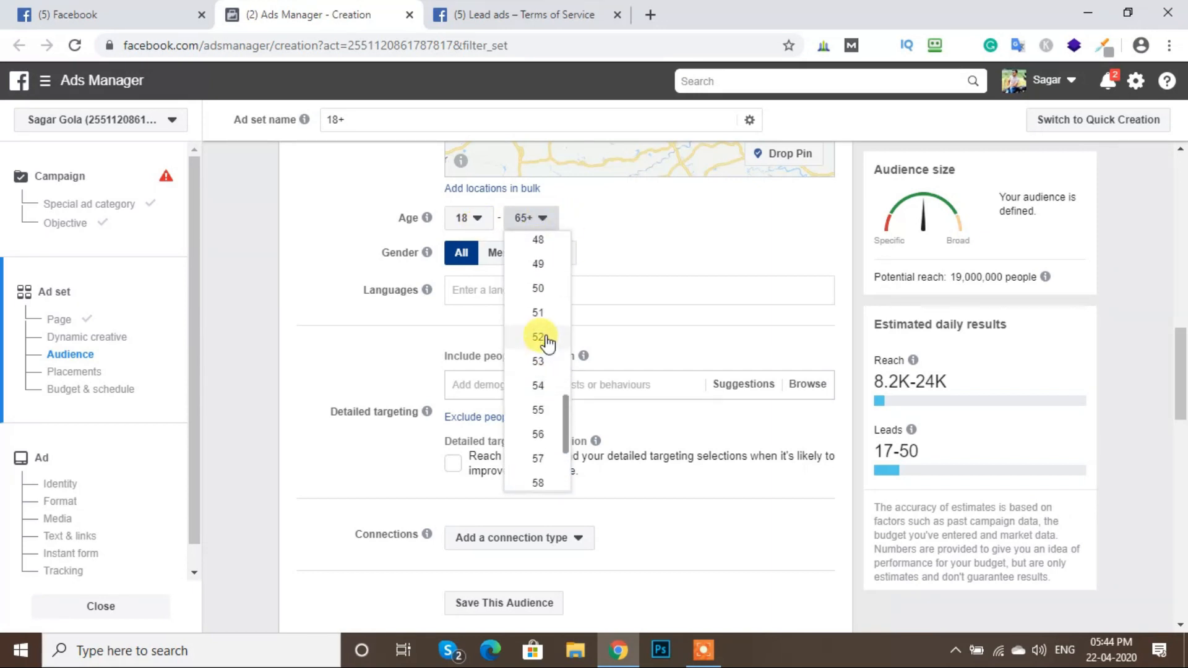
scroll(545, 325, "up", 2)
left_click(540, 253)
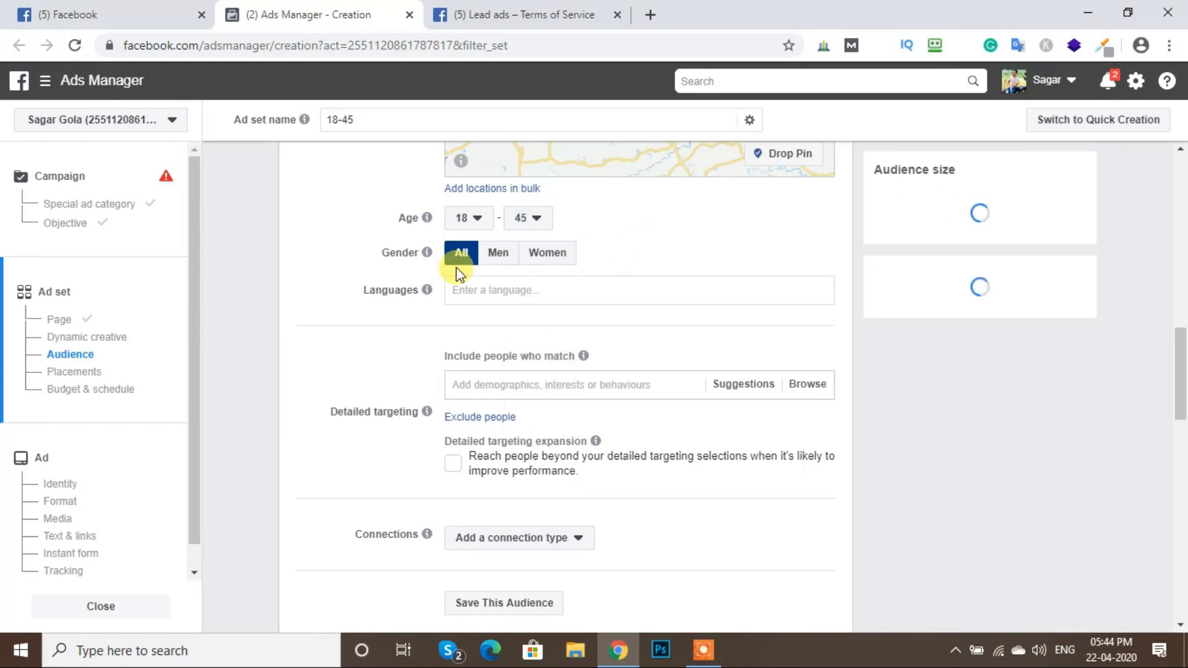
Set the audience's gender targeting to Men
left_click(465, 259)
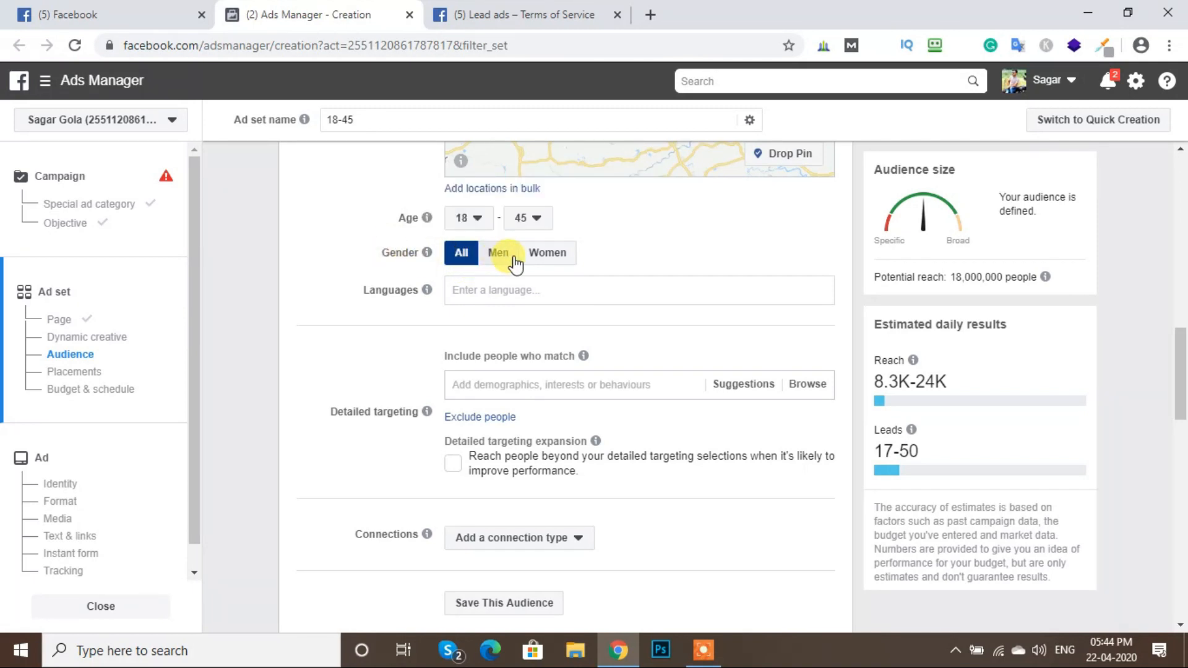
left_click(547, 260)
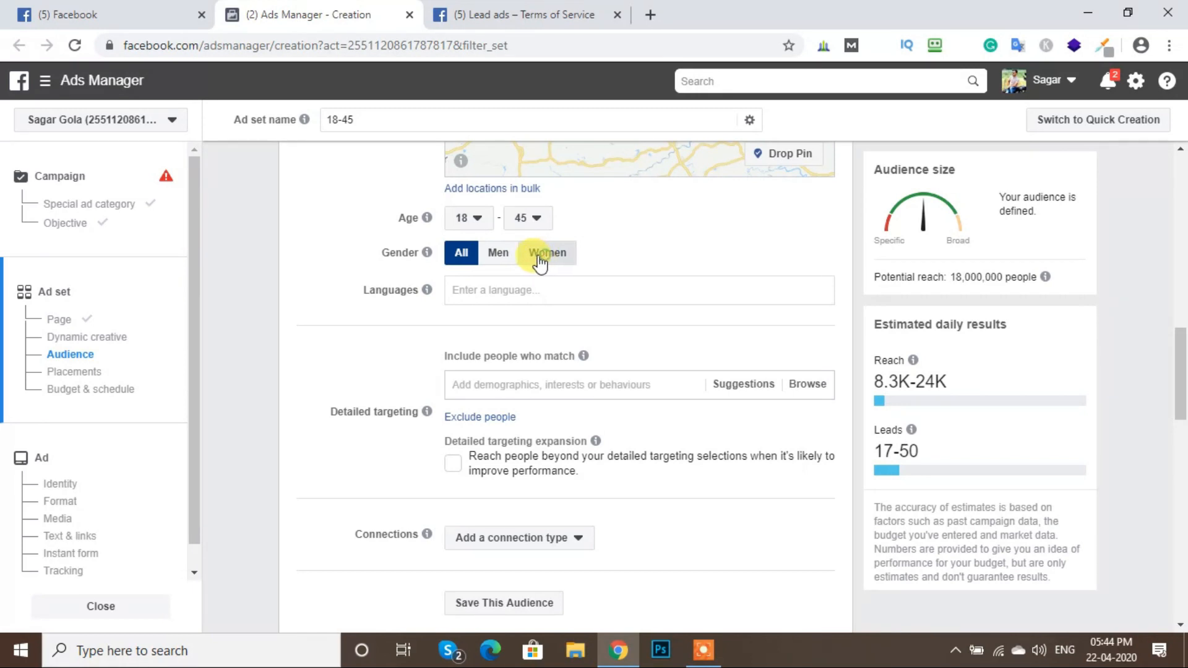
left_click(482, 260)
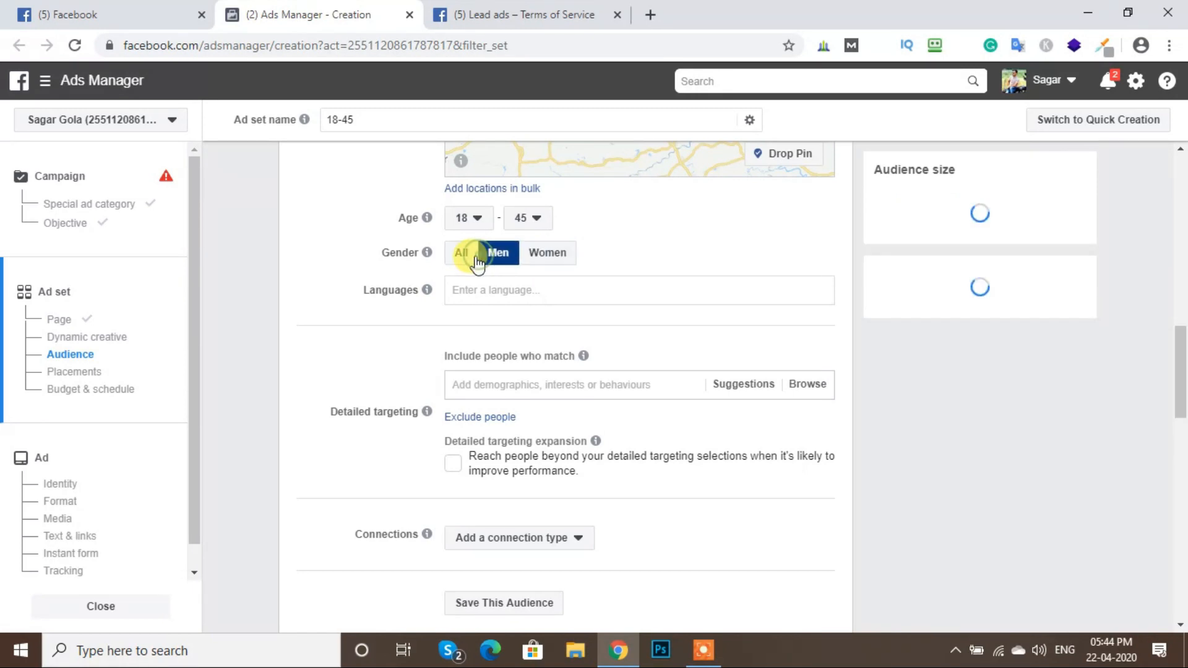
Set the audience's gender targeting to All
left_click(458, 259)
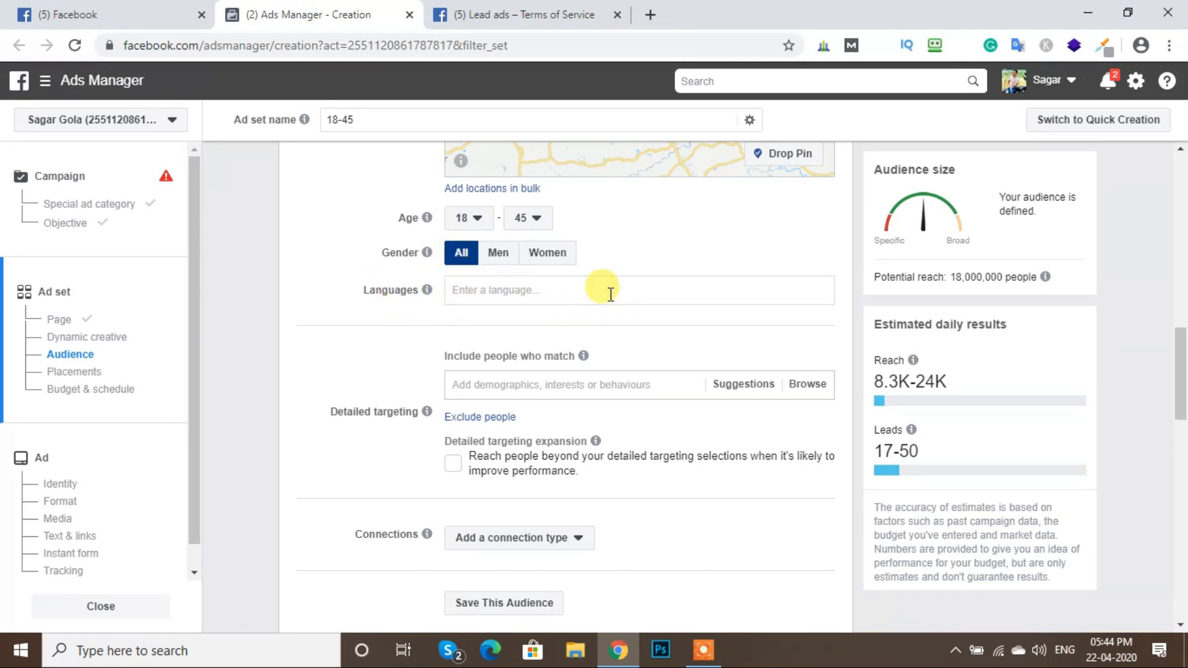
Add the interest Cake to the audience's detailed targeting
scroll(610, 292, "down", 2)
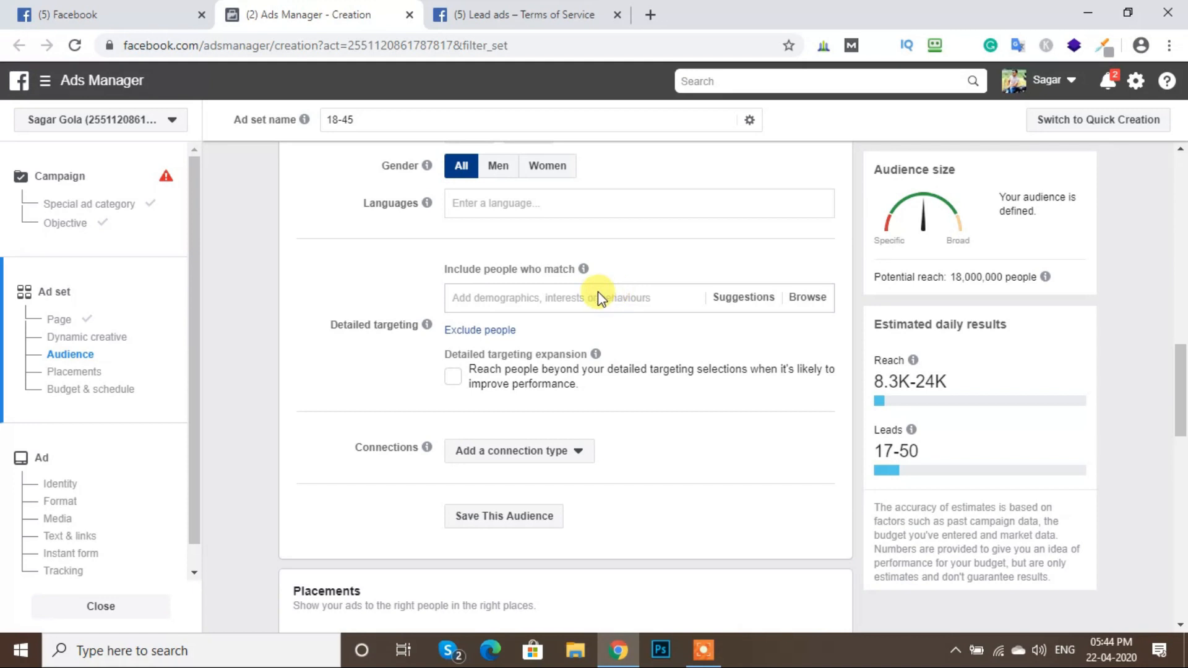
left_click(596, 294)
scroll(594, 305, "down", 2)
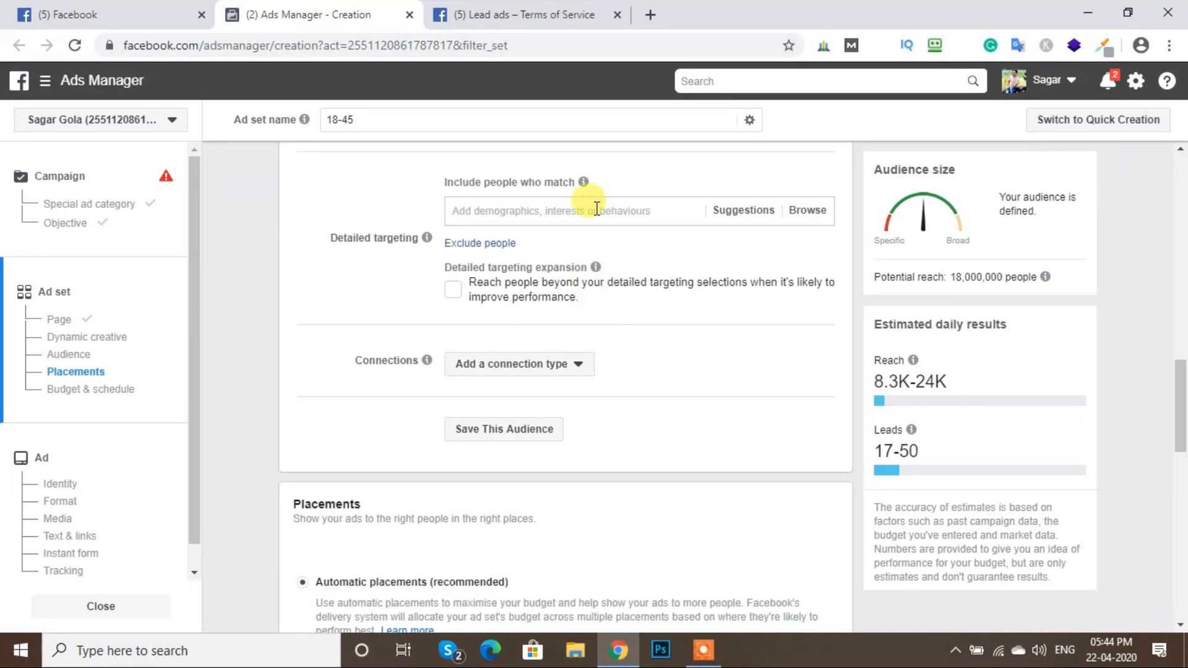
type("cake")
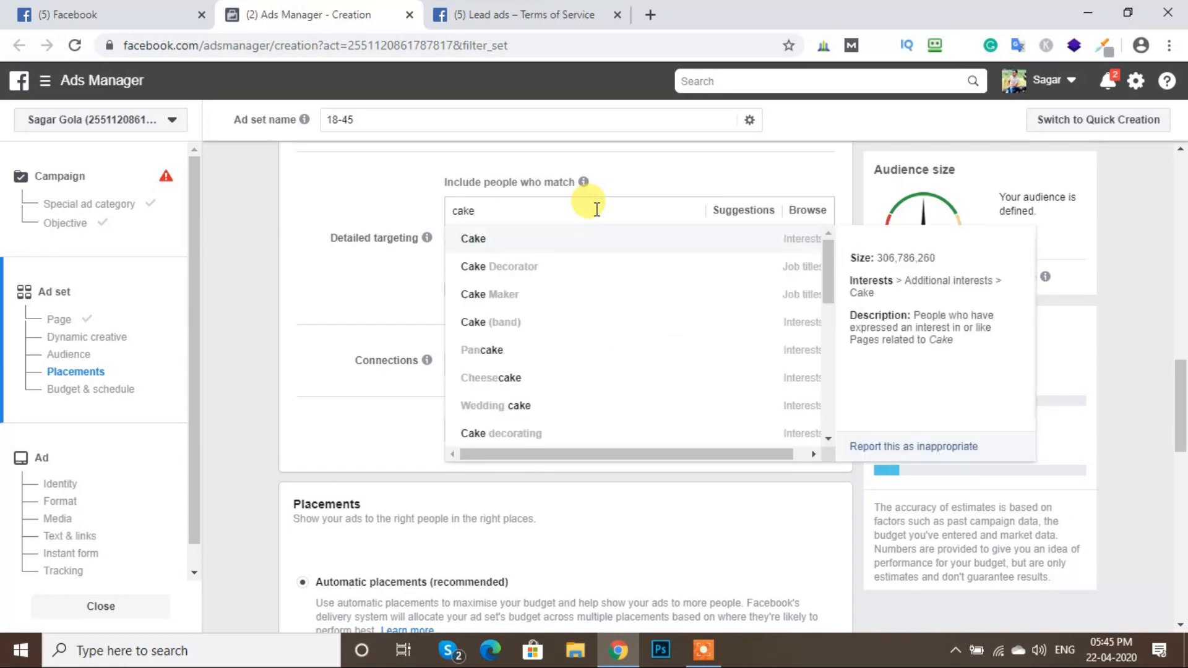
left_click(570, 245)
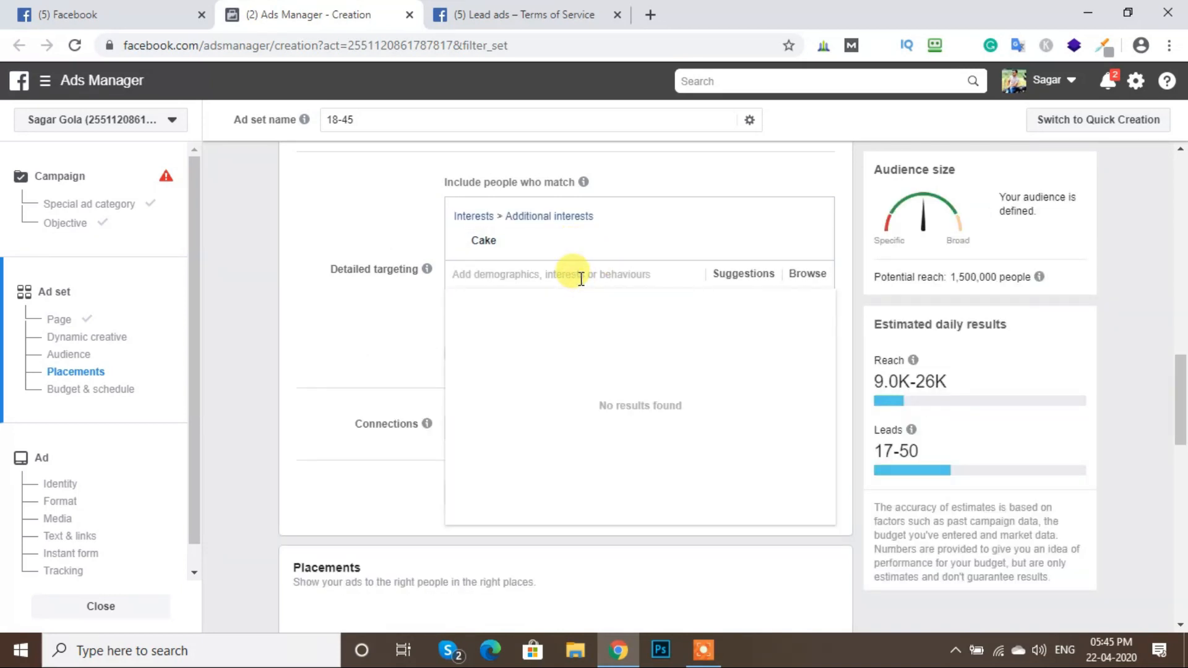
Look up further "cake" targeting options, clear that search, and add the demographic Upcoming birthday to the detailed targeting
type("cake")
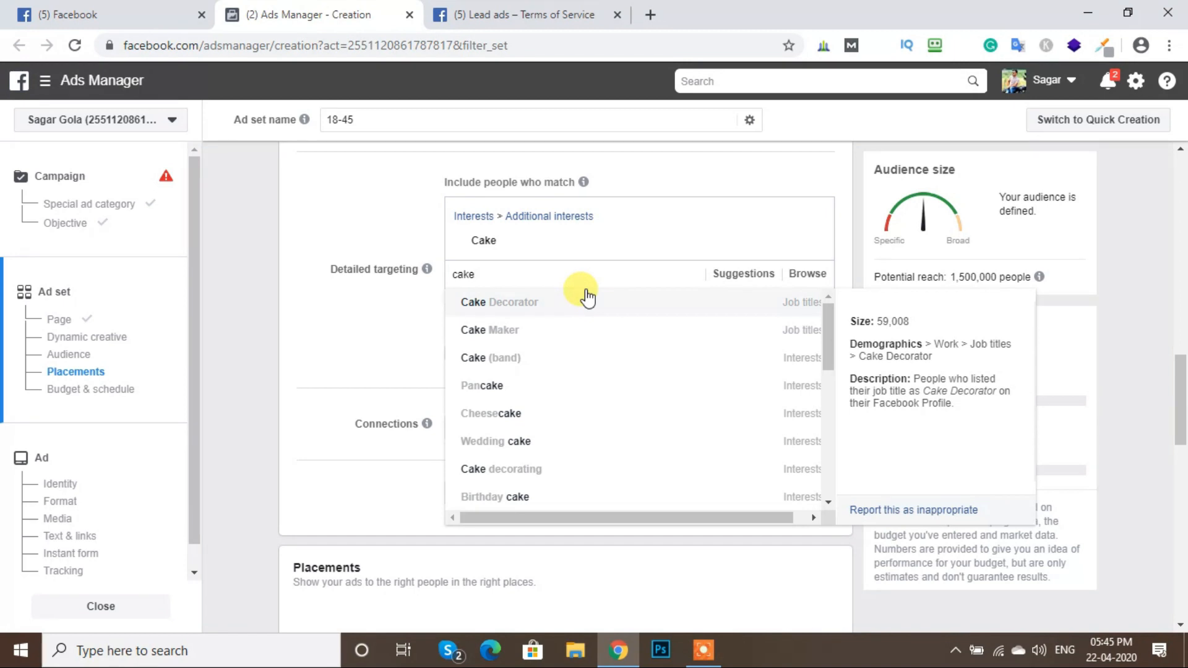
double_click(518, 277)
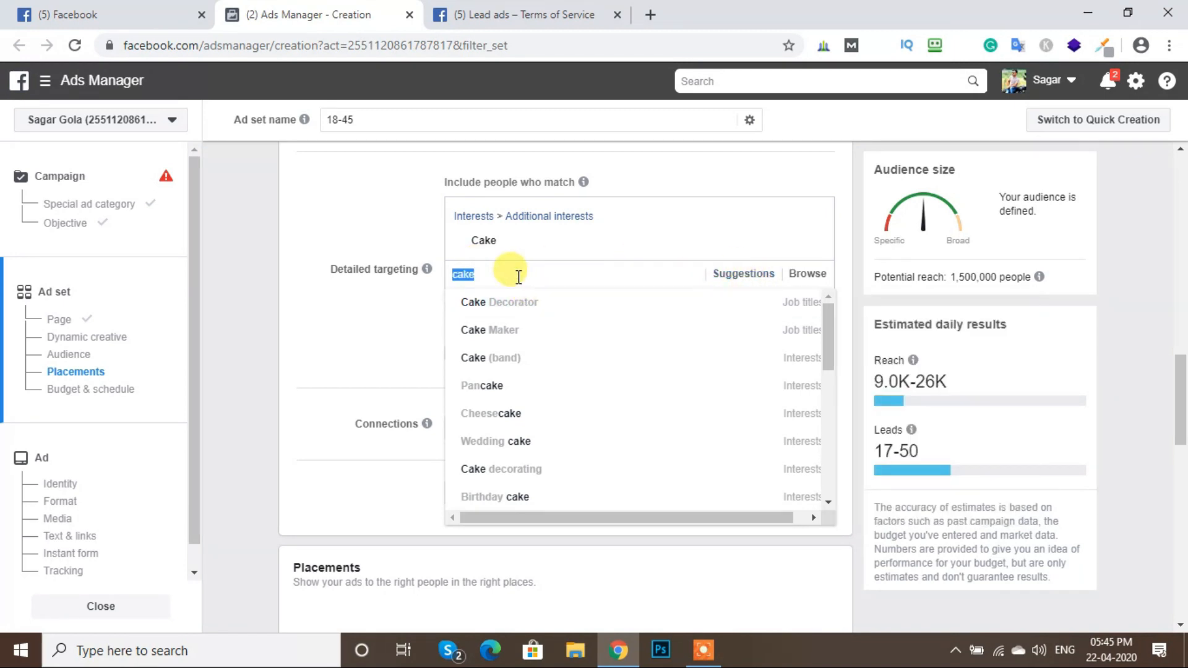
key("BackSpace")
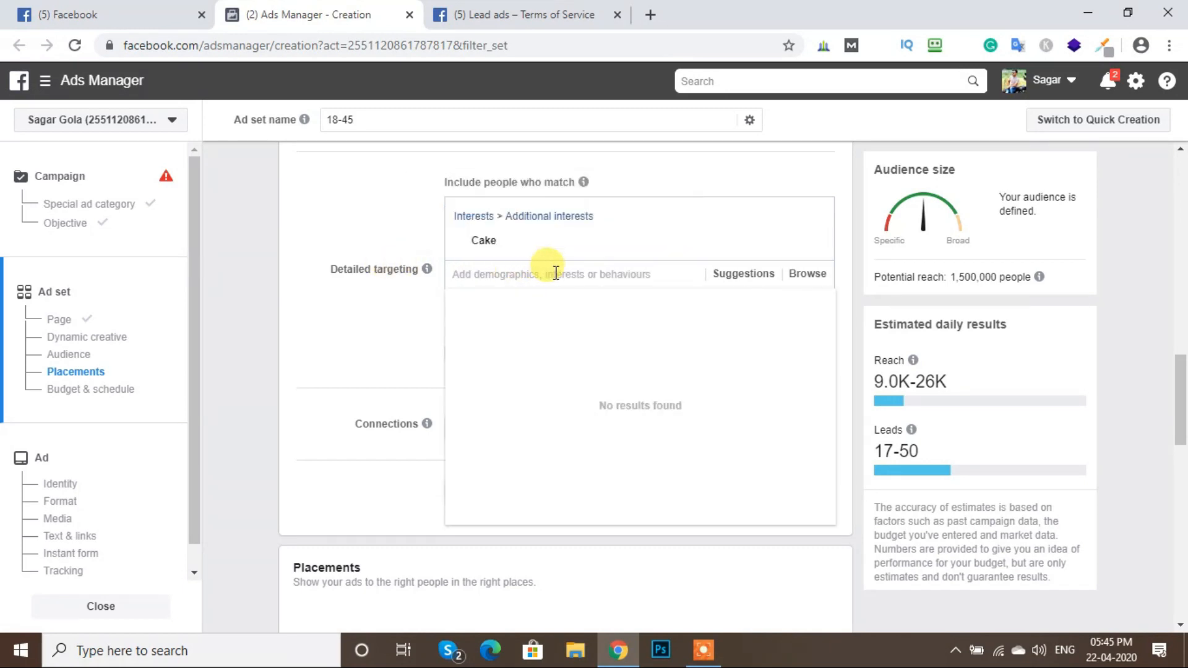
type("upco")
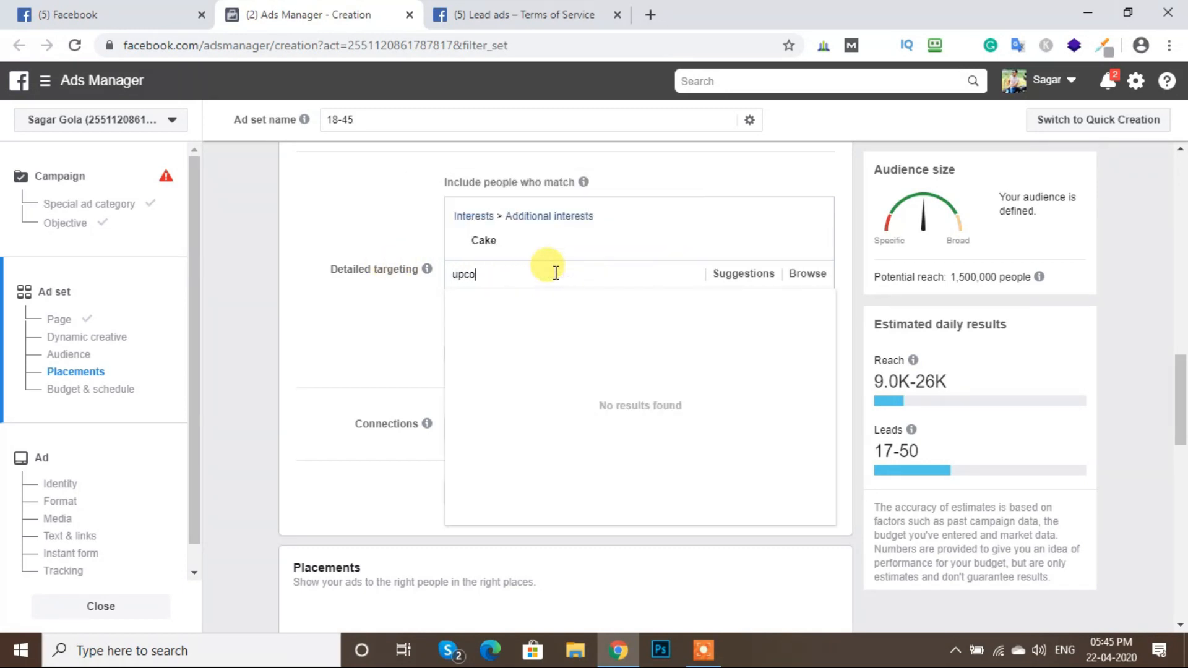
type("ming")
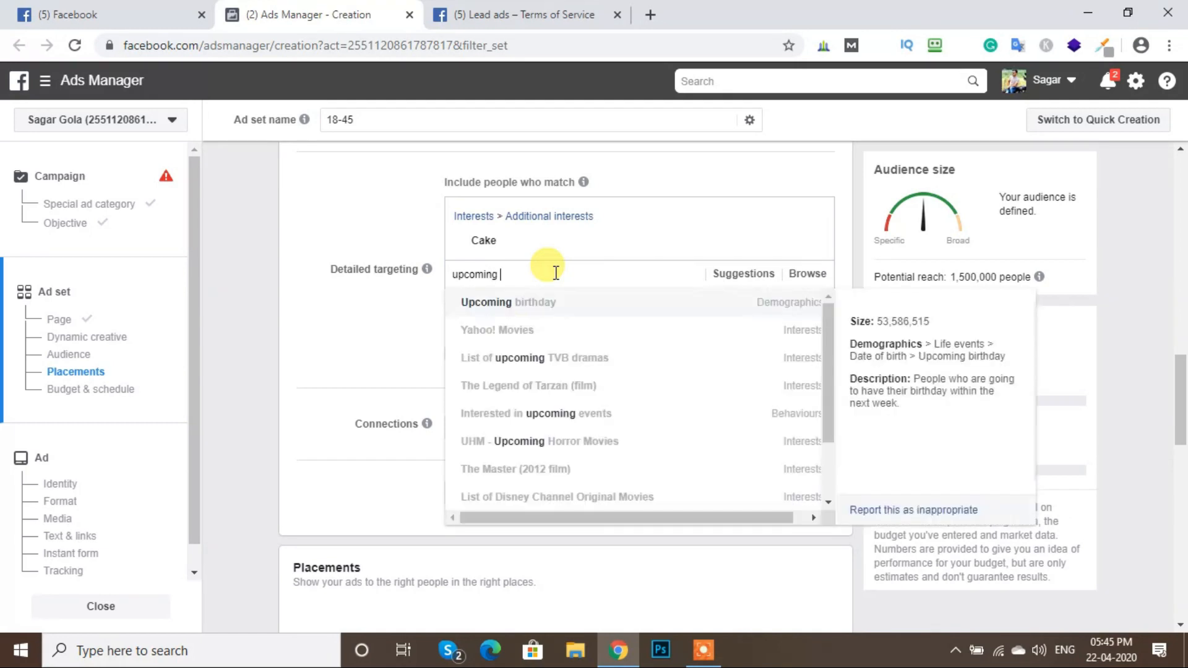
left_click(542, 304)
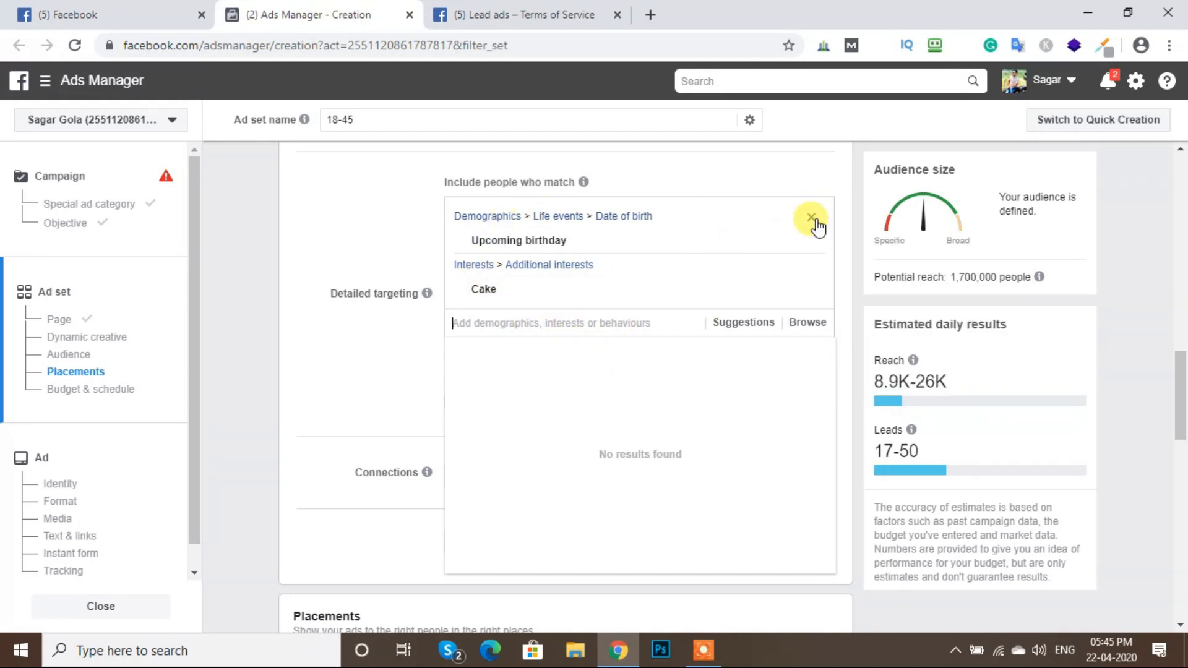
Remove Upcoming birthday and Cake from the audience's detailed targeting
left_click(812, 218)
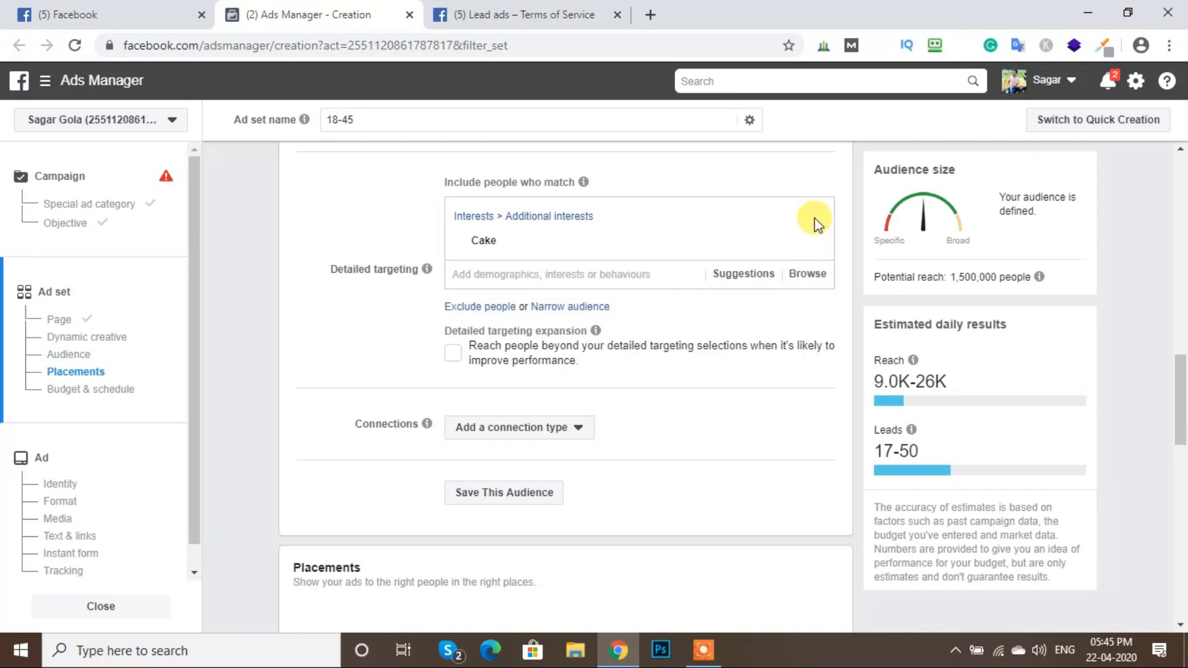
left_click(812, 218)
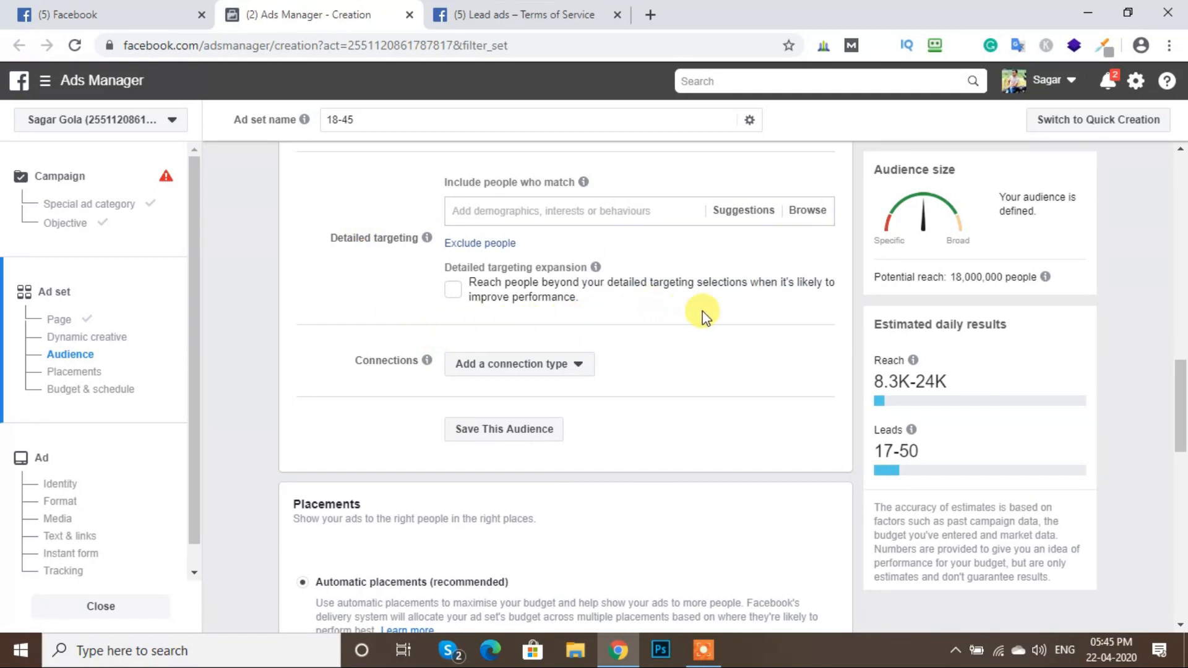
Examine the ad set's detailed targeting expansion, connections and save-audience options, along with the placement choices below them
scroll(702, 315, "down", 3)
scroll(703, 315, "up", 3)
scroll(580, 369, "down", 2)
scroll(581, 364, "up", 1)
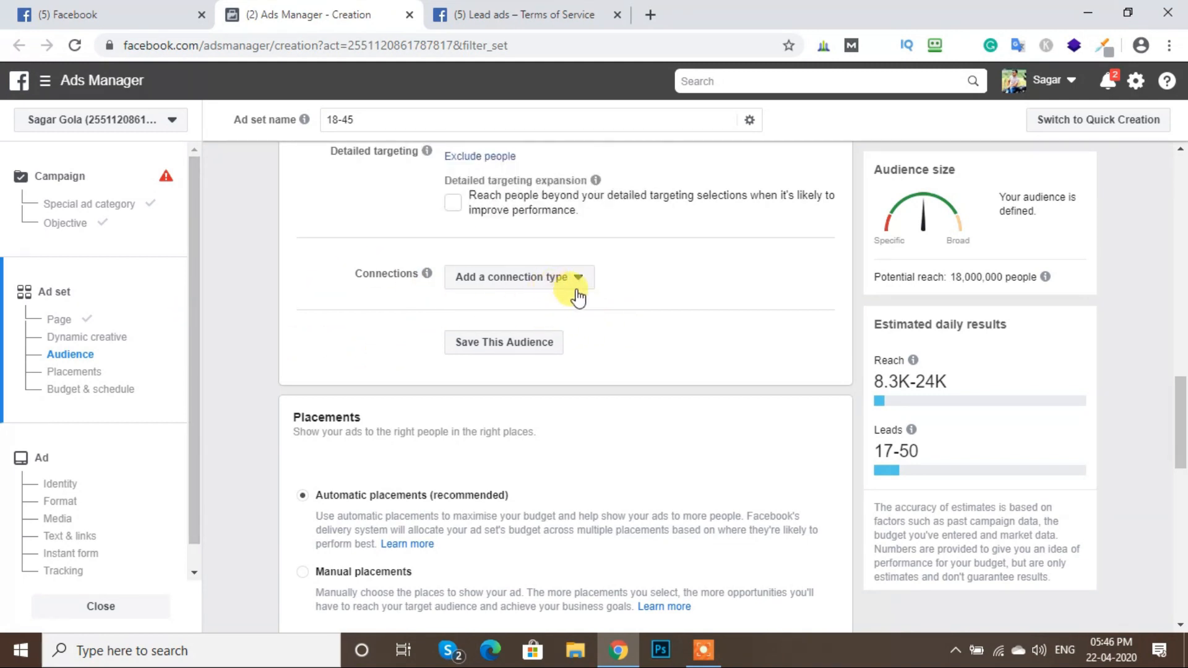
scroll(654, 325, "up", 1)
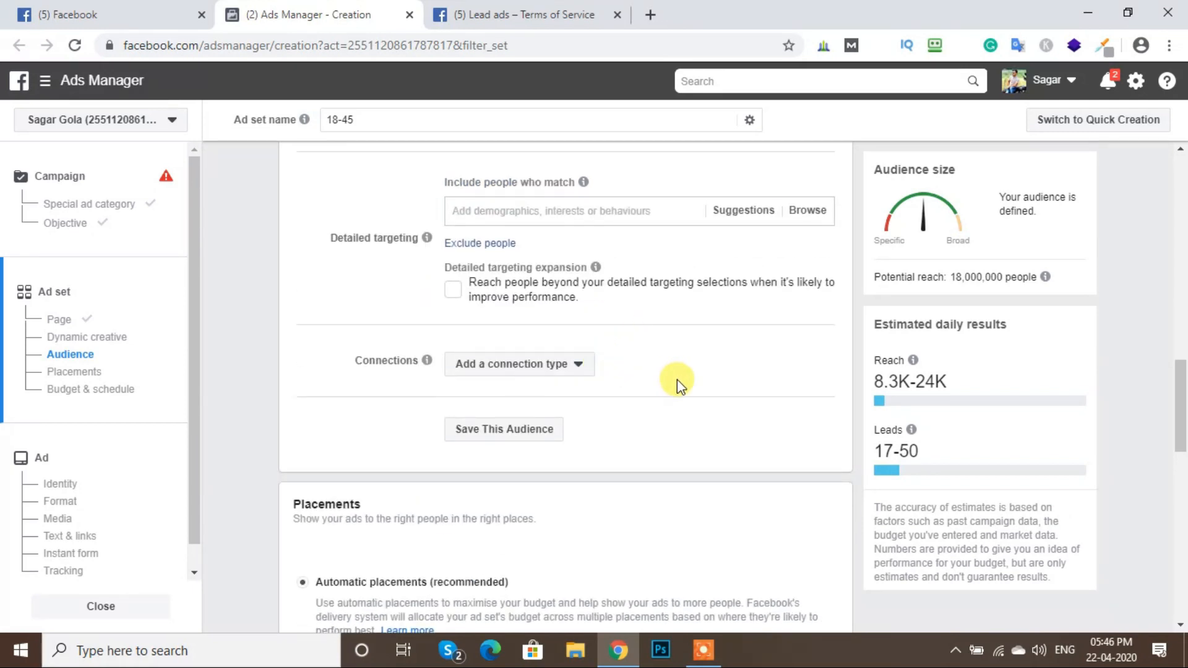
scroll(677, 380, "down", 2)
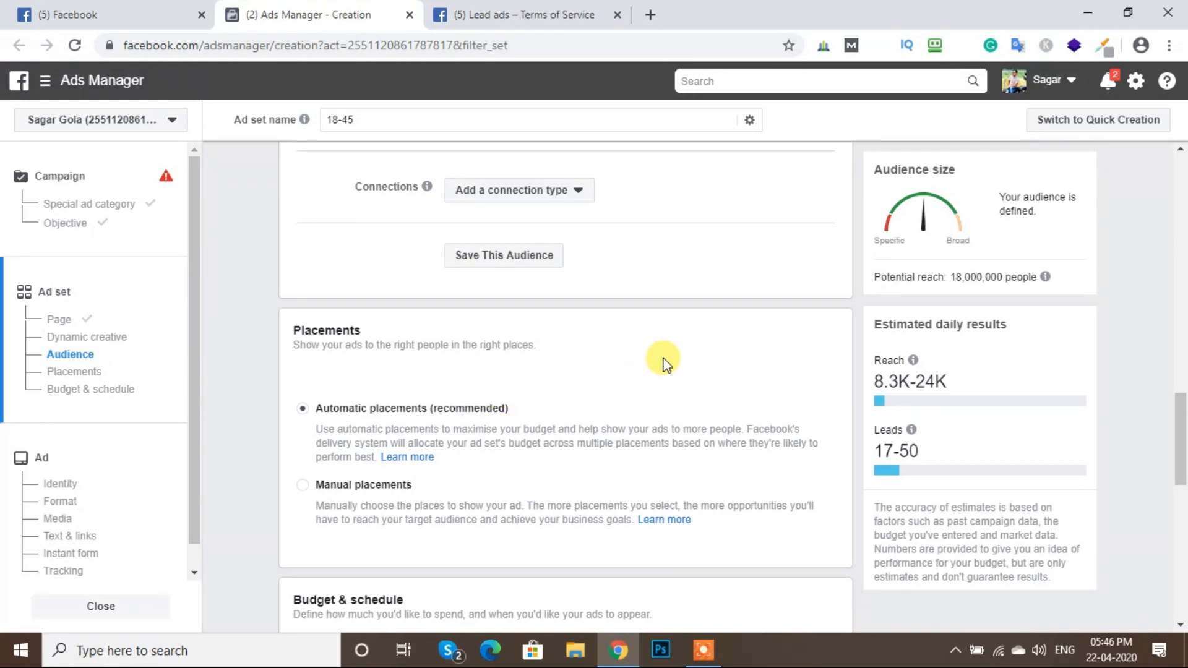
scroll(662, 360, "up", 1)
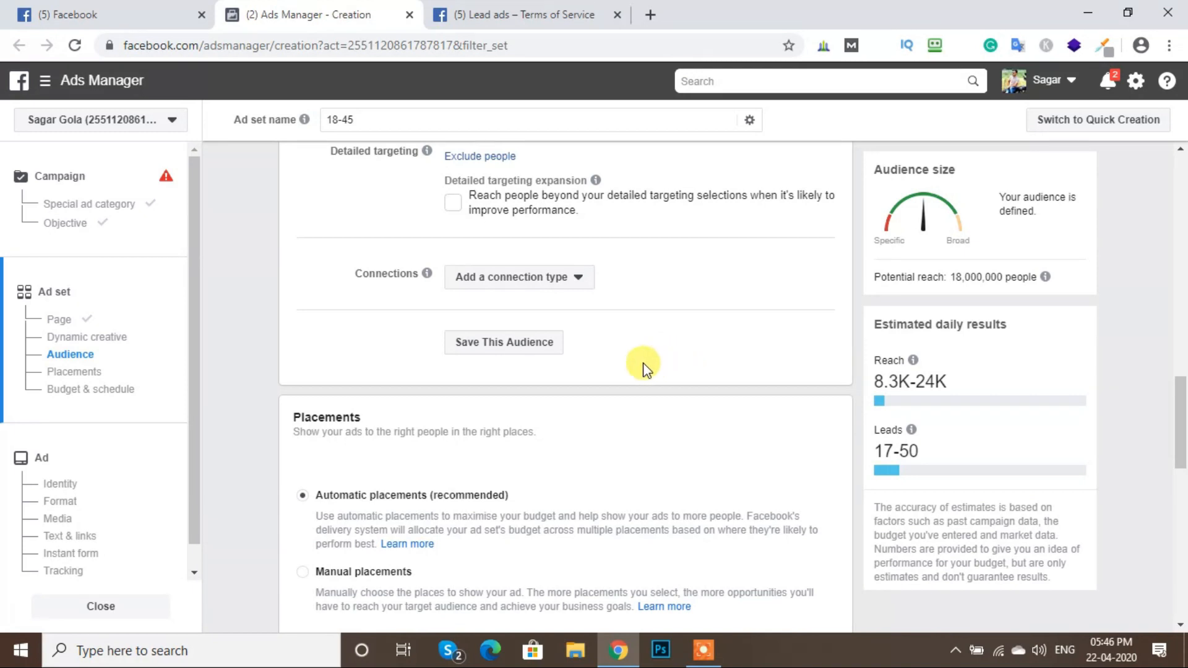
Switch the ad set to manual placements and deselect the Facebook platform, keeping Instagram selected
scroll(639, 366, "down", 2)
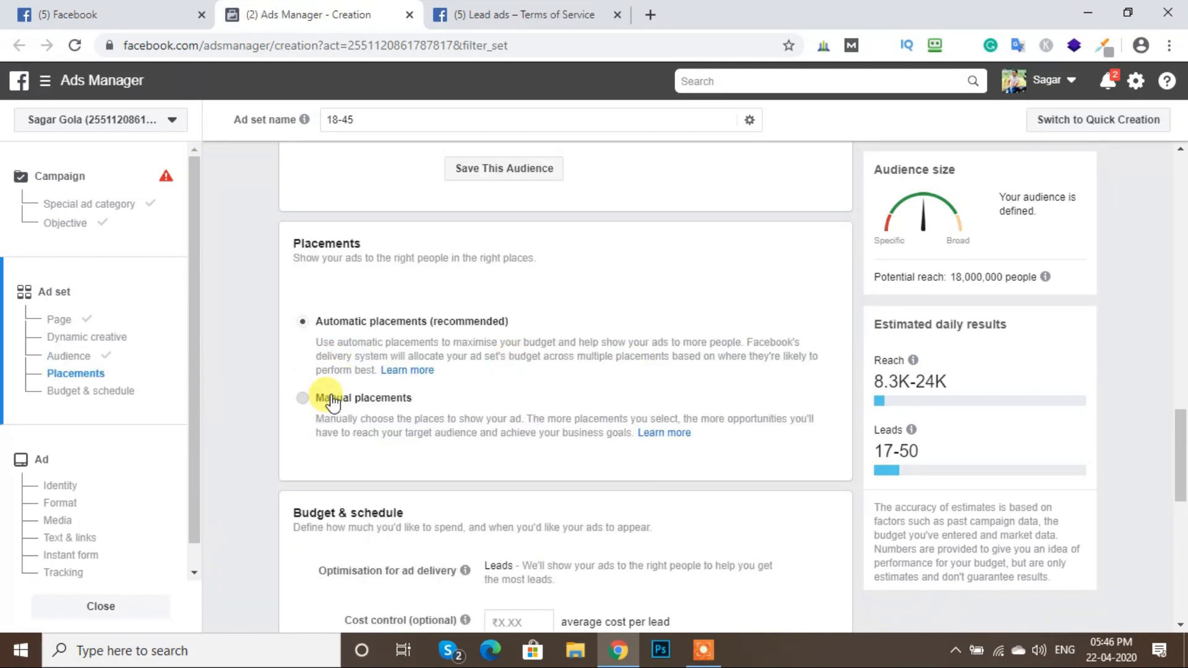
left_click(358, 399)
scroll(510, 473, "down", 3)
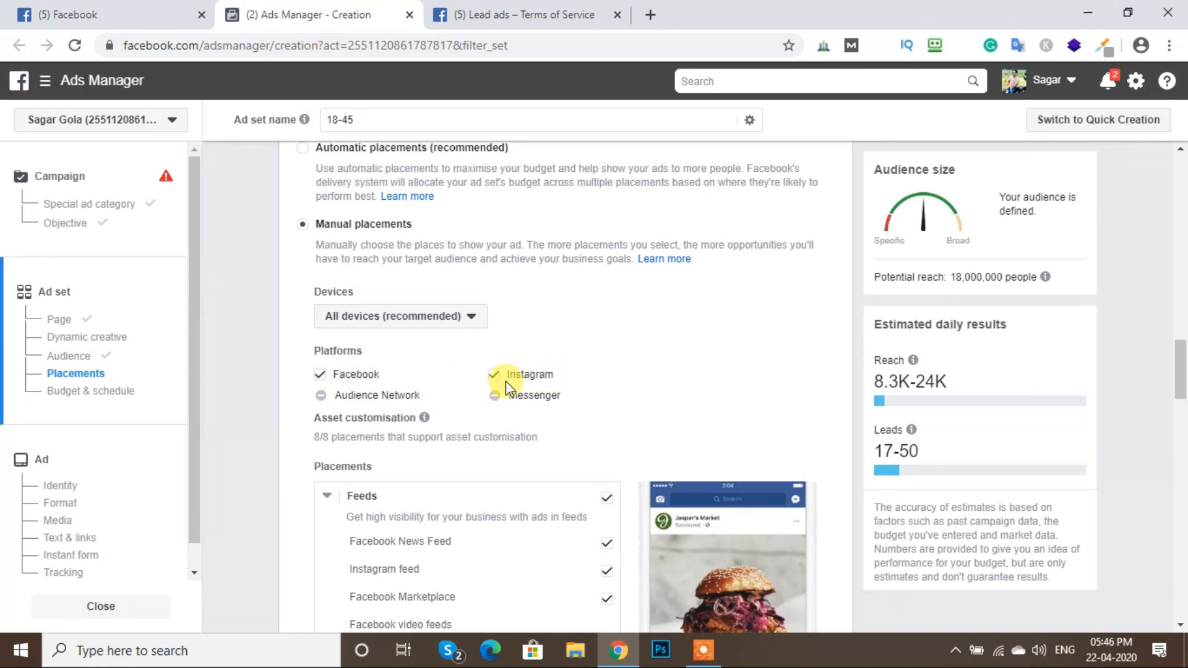
left_click(321, 376)
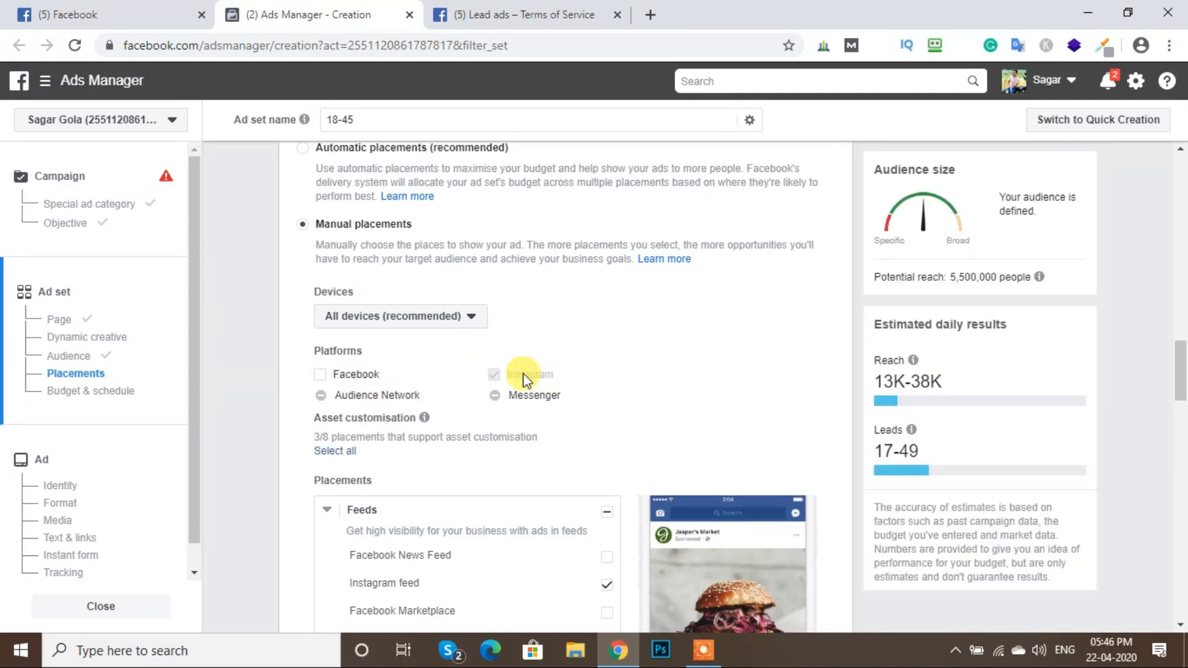
Examine the list of manual placements, from feeds, stories and in-stream to search, messages, in-article, and apps and sites
scroll(570, 372, "down", 3)
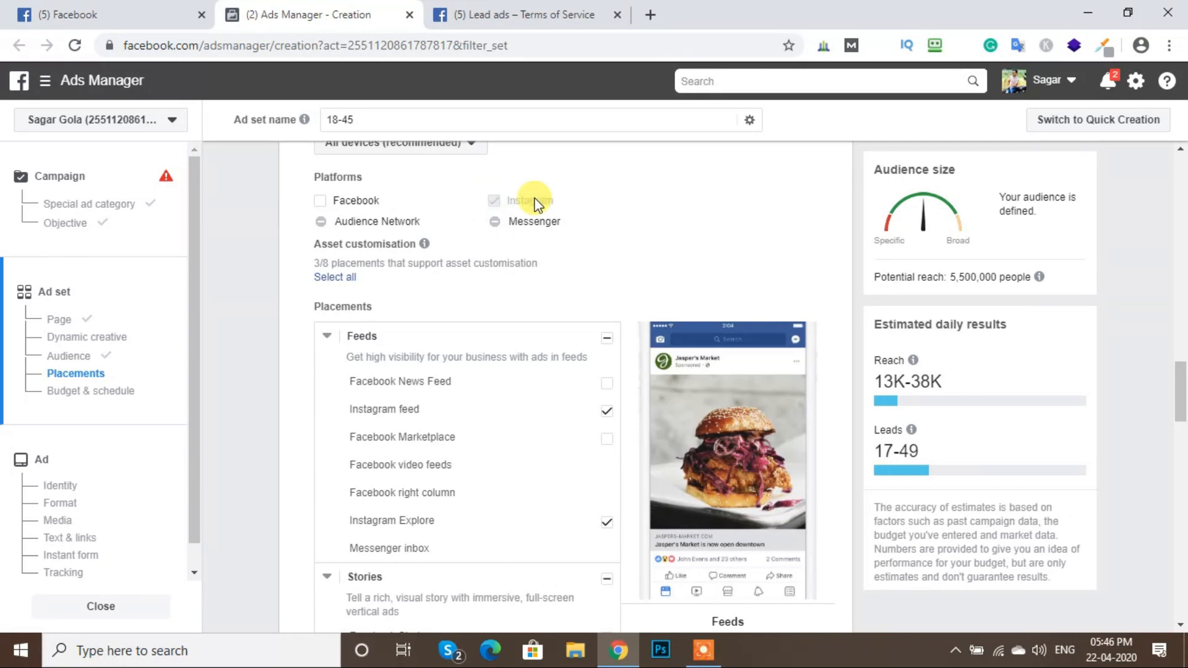
scroll(516, 239, "down", 3)
scroll(516, 240, "down", 3)
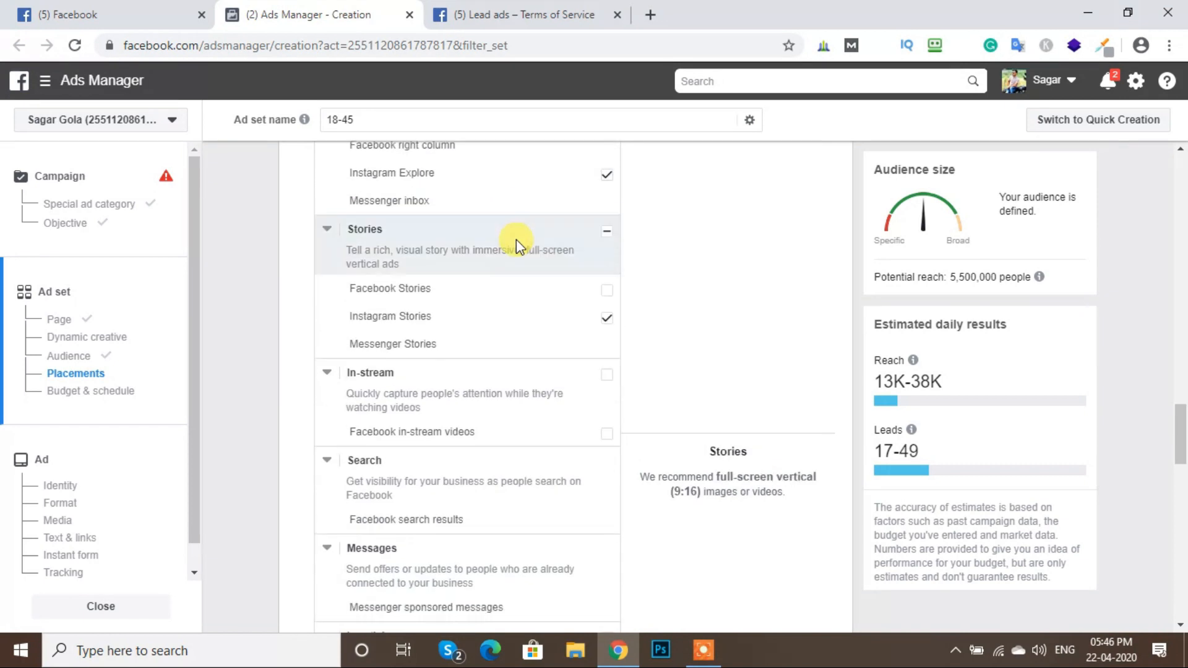
scroll(516, 239, "up", 3)
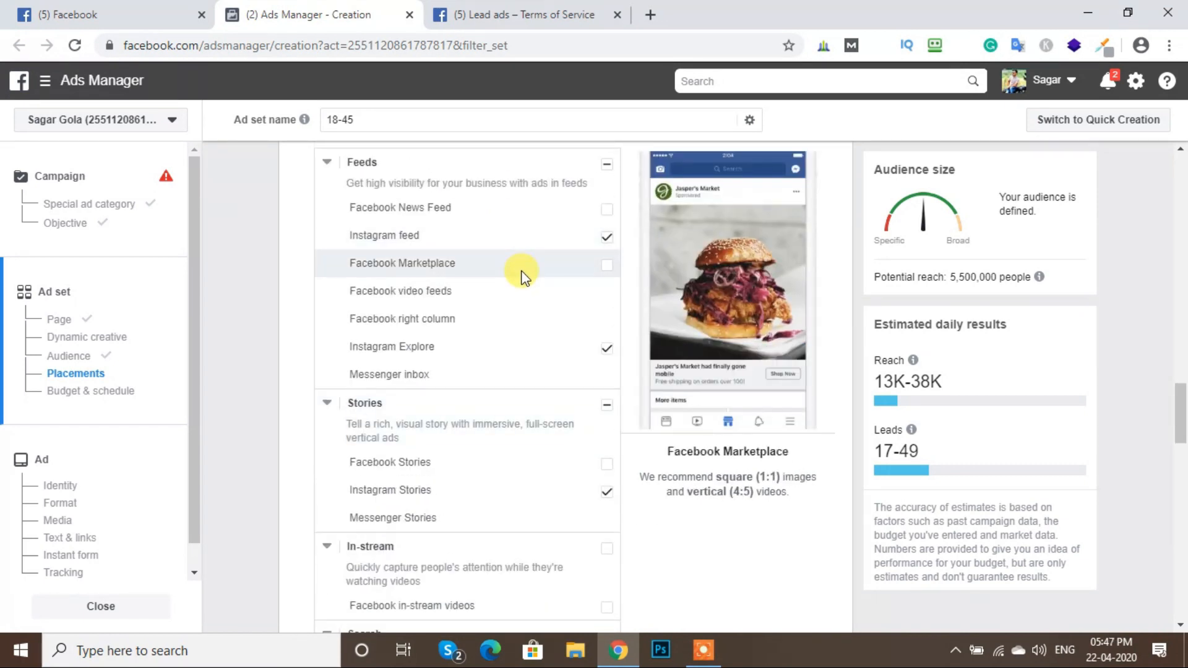
scroll(767, 408, "up", 1)
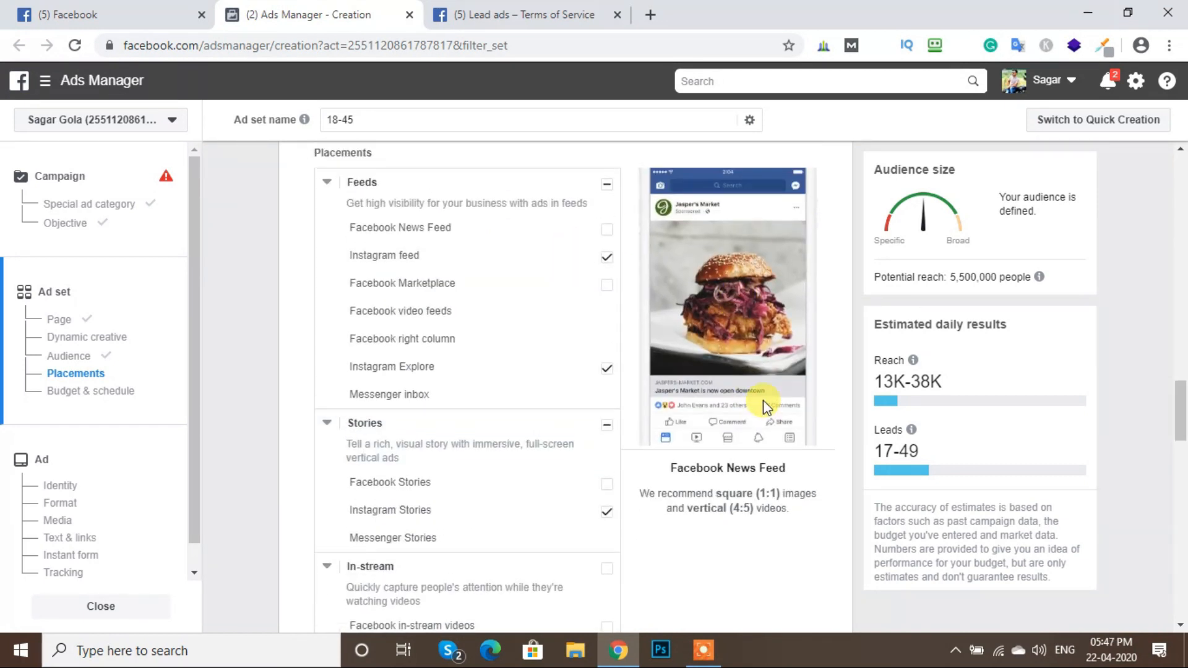
scroll(765, 406, "up", 1)
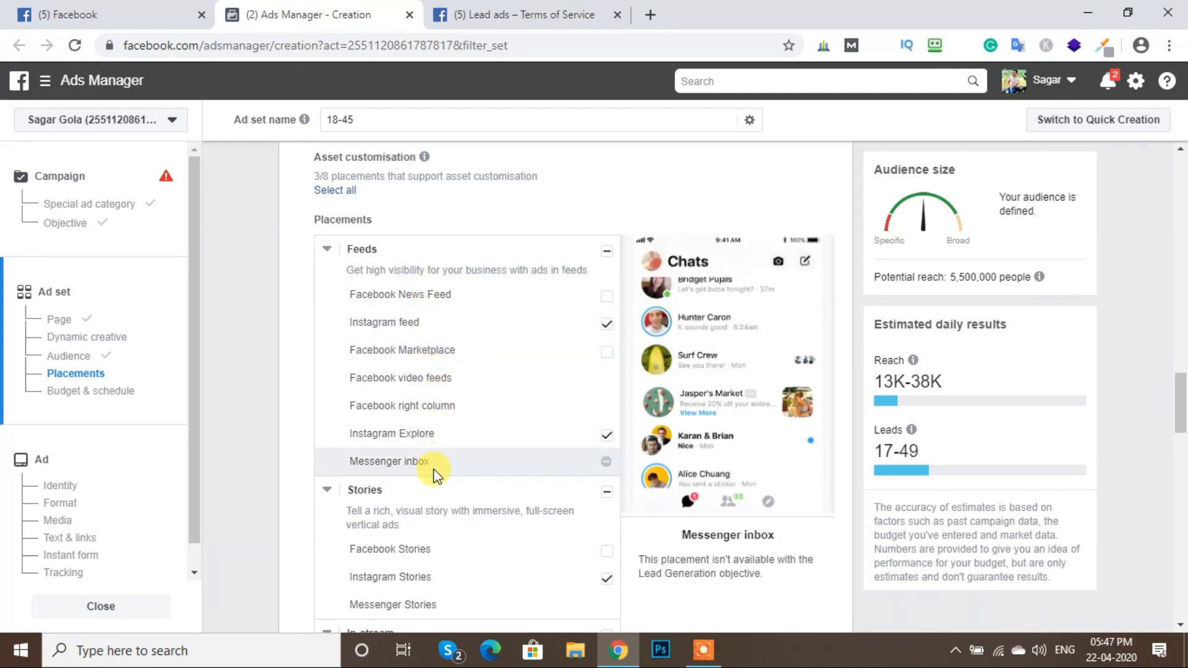
scroll(434, 464, "down", 1)
scroll(435, 472, "down", 3)
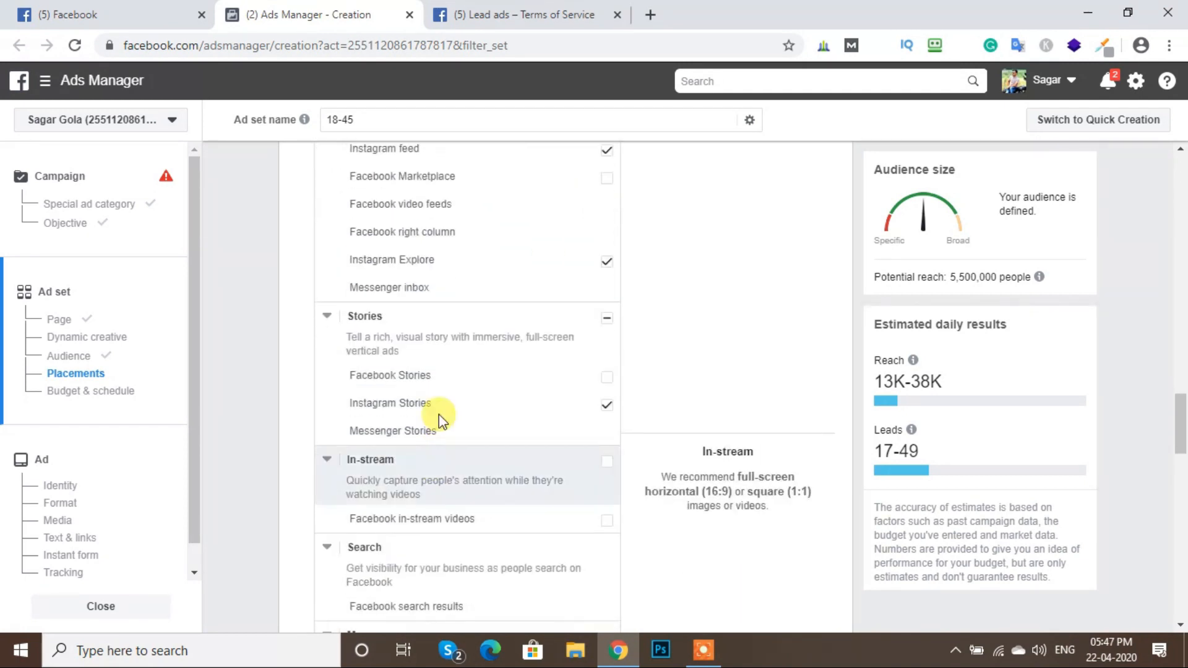
scroll(465, 410, "down", 4)
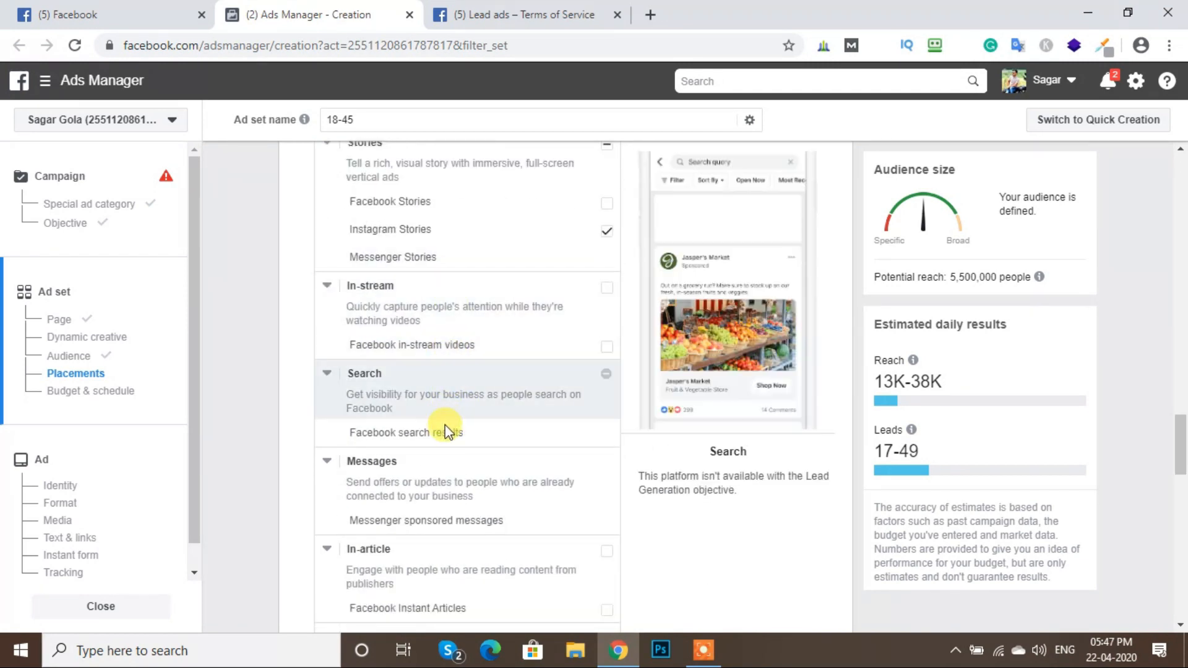
scroll(444, 426, "down", 3)
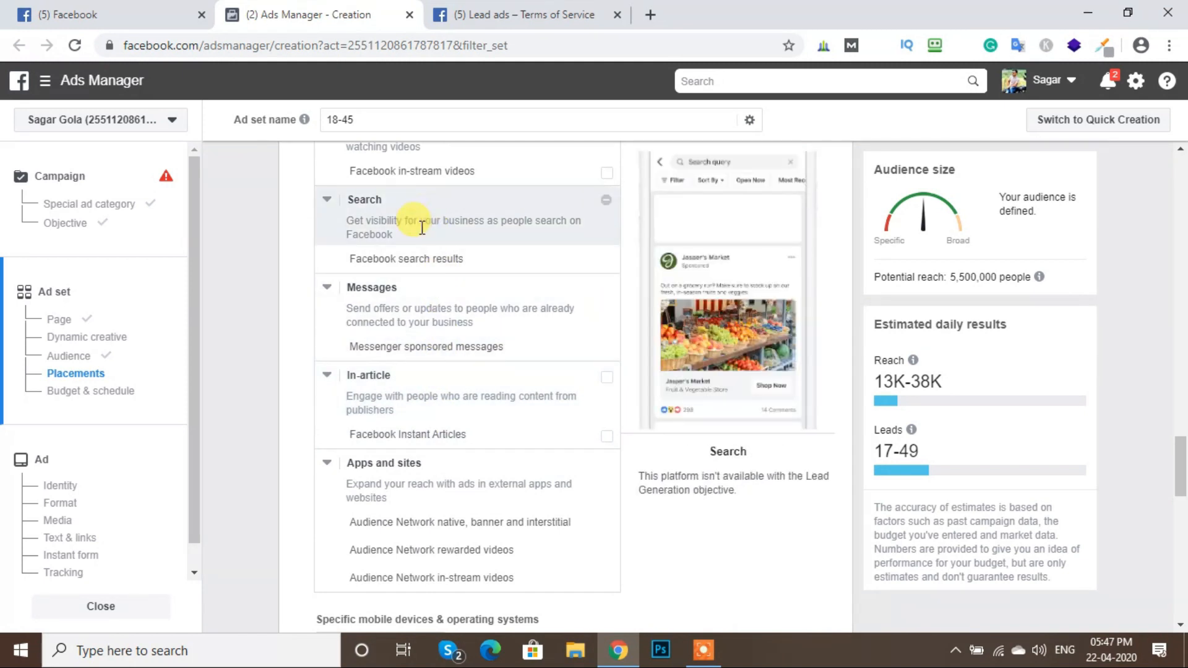
scroll(424, 356, "down", 1)
scroll(426, 365, "down", 1)
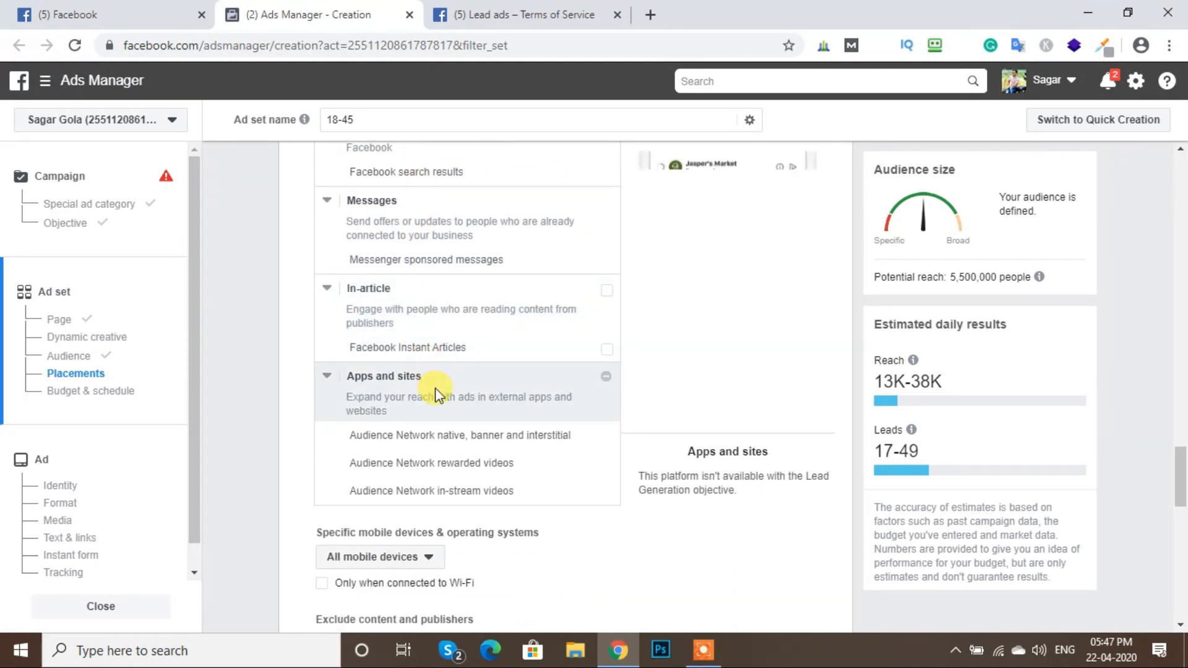
scroll(452, 389, "up", 2)
scroll(451, 389, "up", 3)
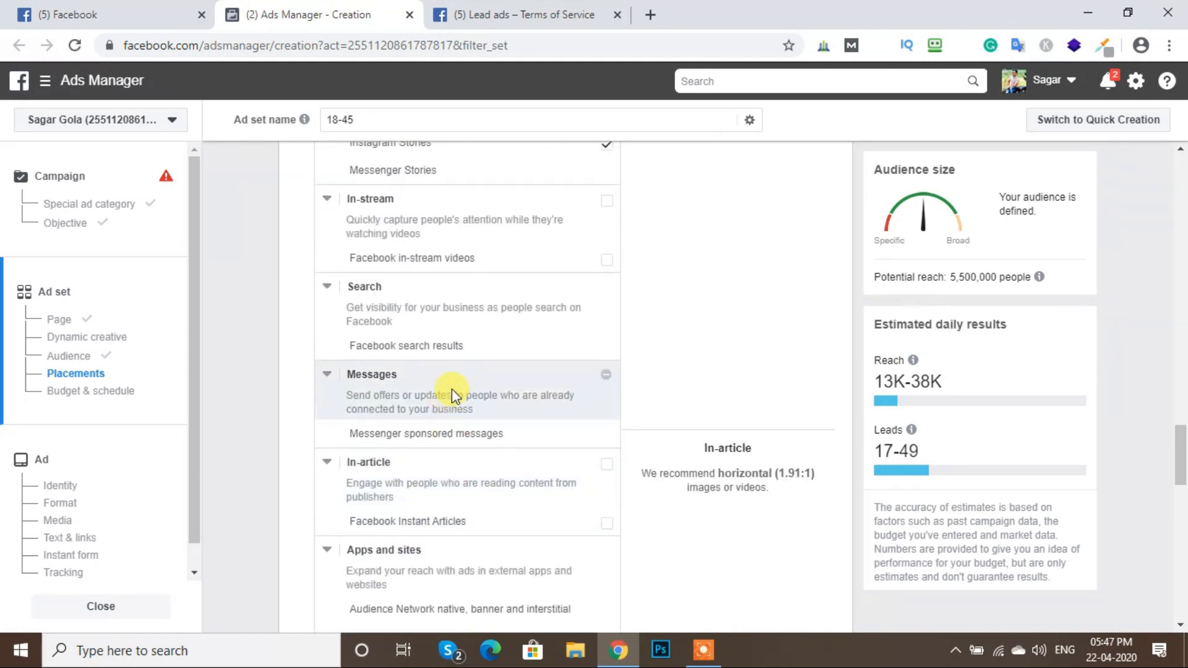
scroll(454, 388, "up", 7)
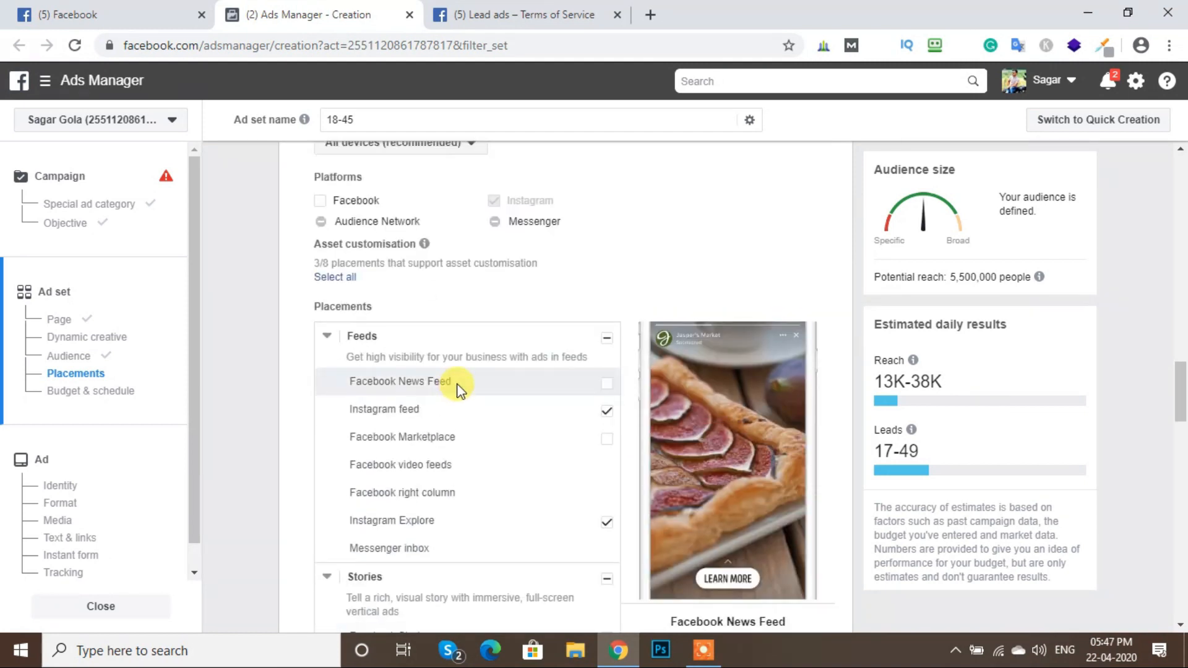
scroll(559, 298, "down", 2)
scroll(558, 298, "down", 9)
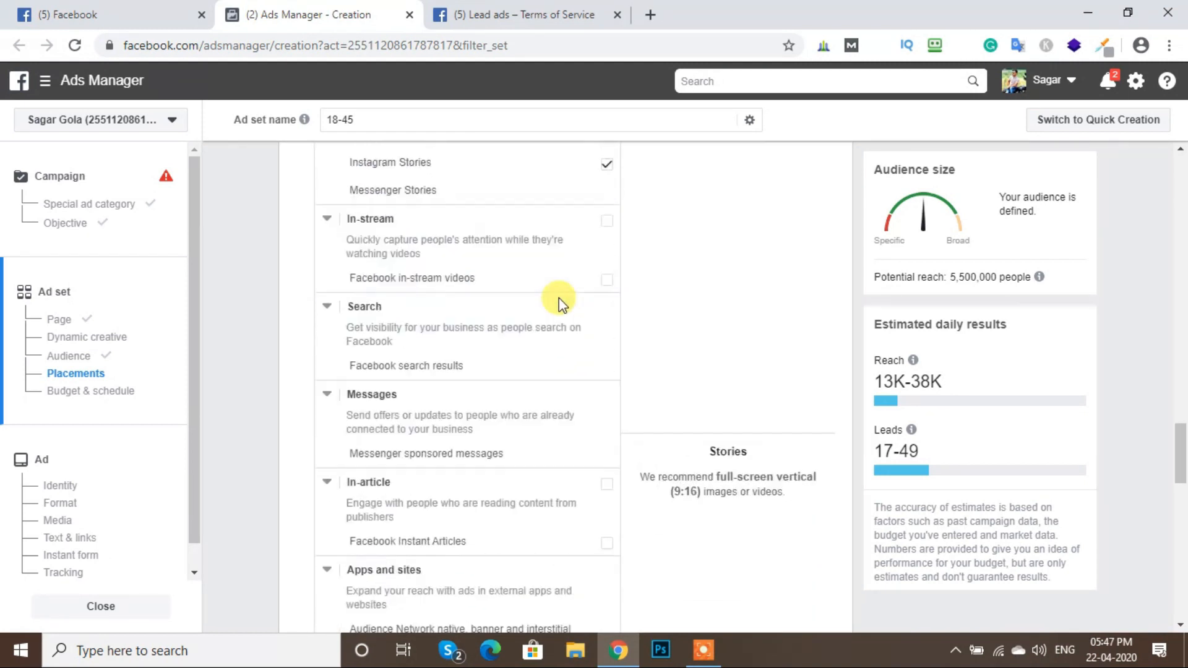
Set the ad set's daily budget to ₹75
scroll(559, 298, "down", 10)
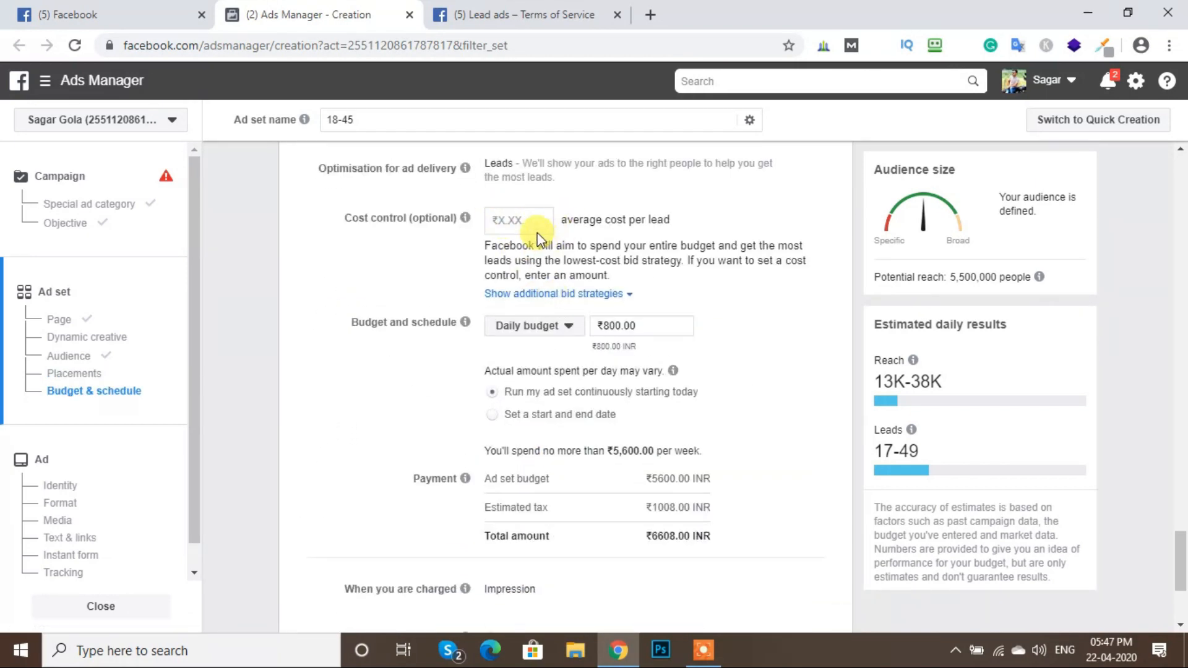
left_click(525, 219)
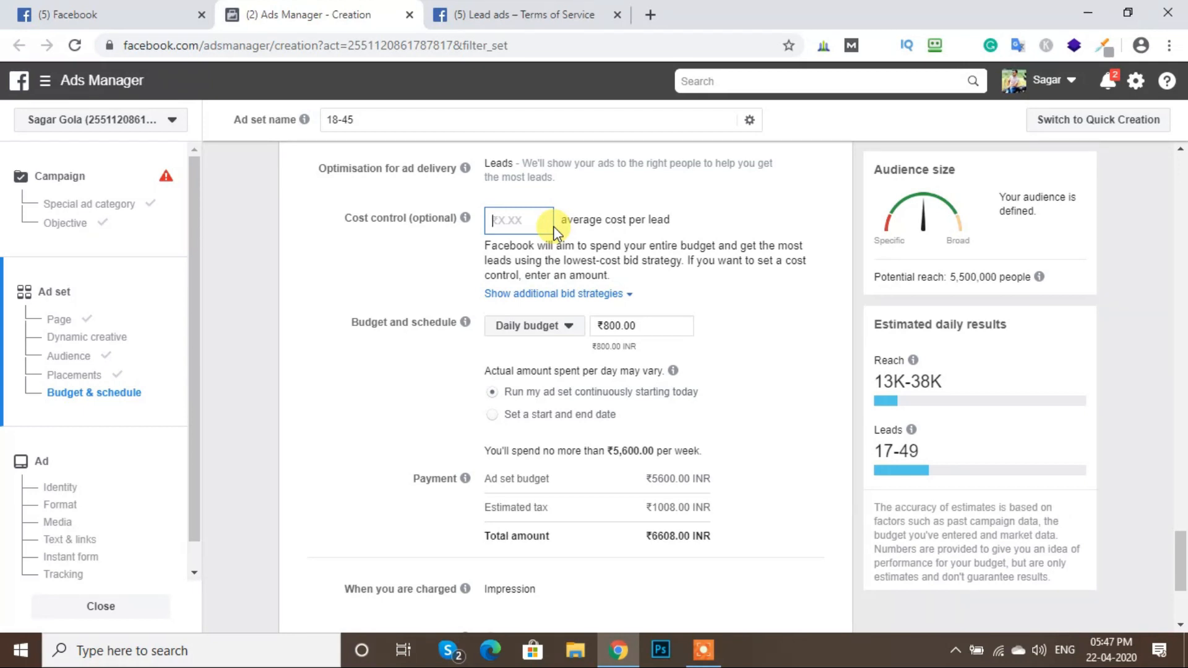
left_click(655, 330)
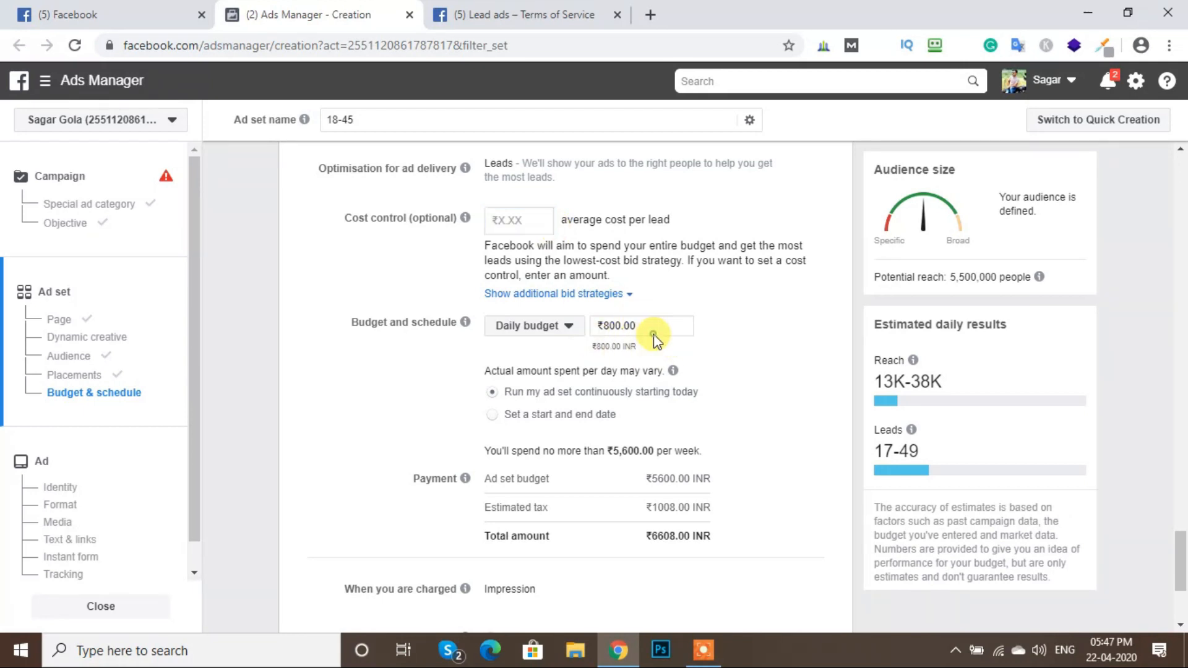
left_click(617, 326)
left_click_drag(622, 326, 601, 322)
type("75")
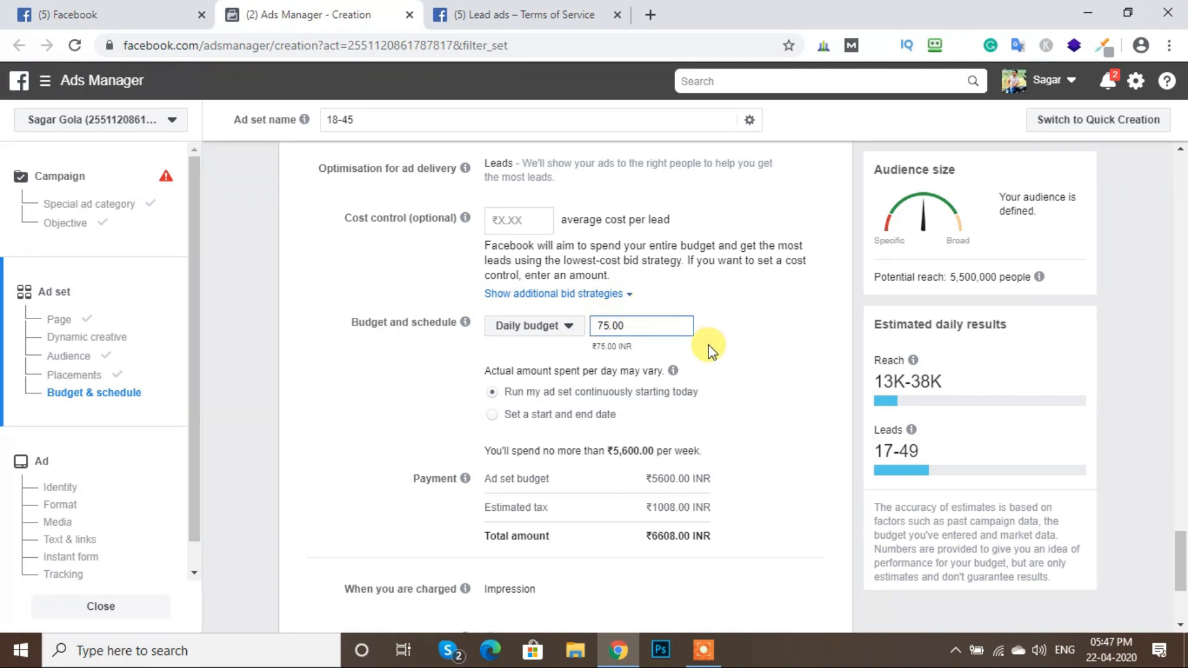
Set the ad set's daily budget to ₹80, leaving the cost control amount empty
left_click_drag(610, 326, 628, 326)
left_click(622, 326)
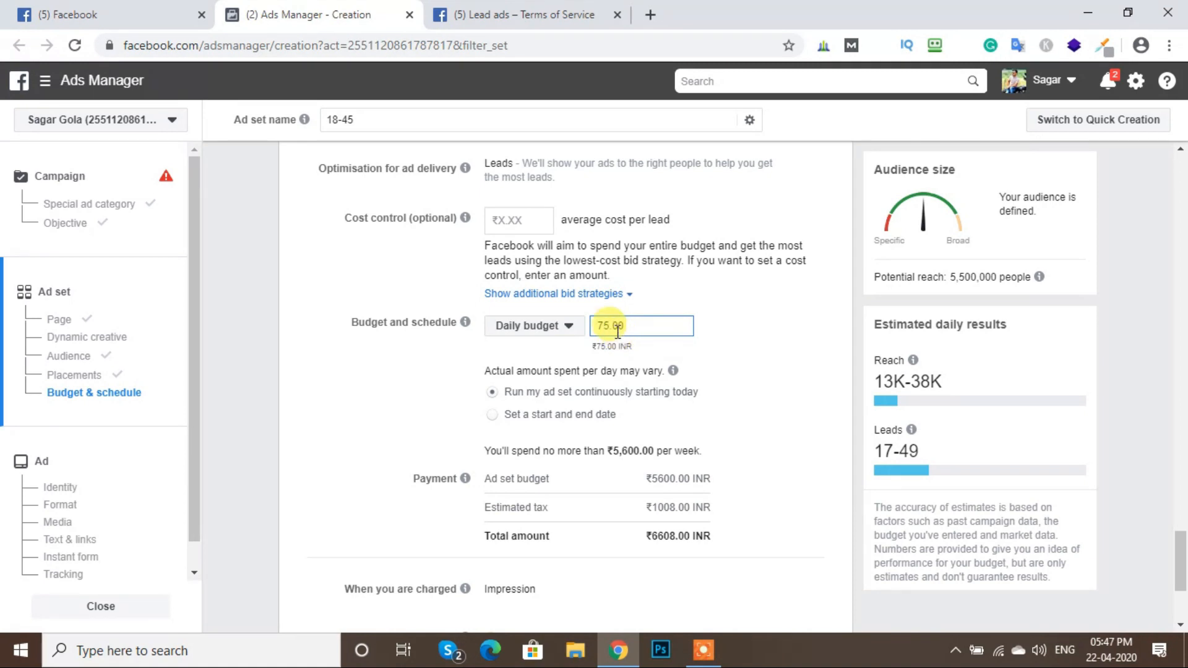
key("BackSpace")
key("BackSpace")
key("BackSpace")
type("80")
left_click(511, 221)
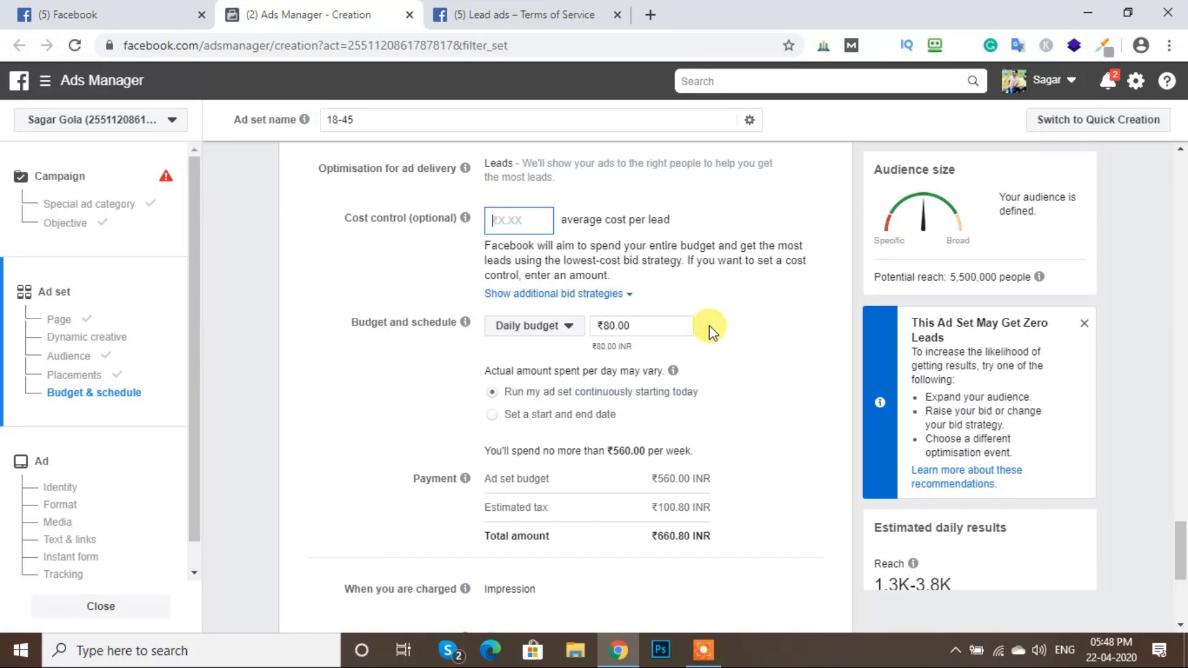
Examine the estimated daily reach and leads for the current daily budget, including the recommendations for getting more results
left_click(651, 326)
left_click_drag(676, 325, 557, 329)
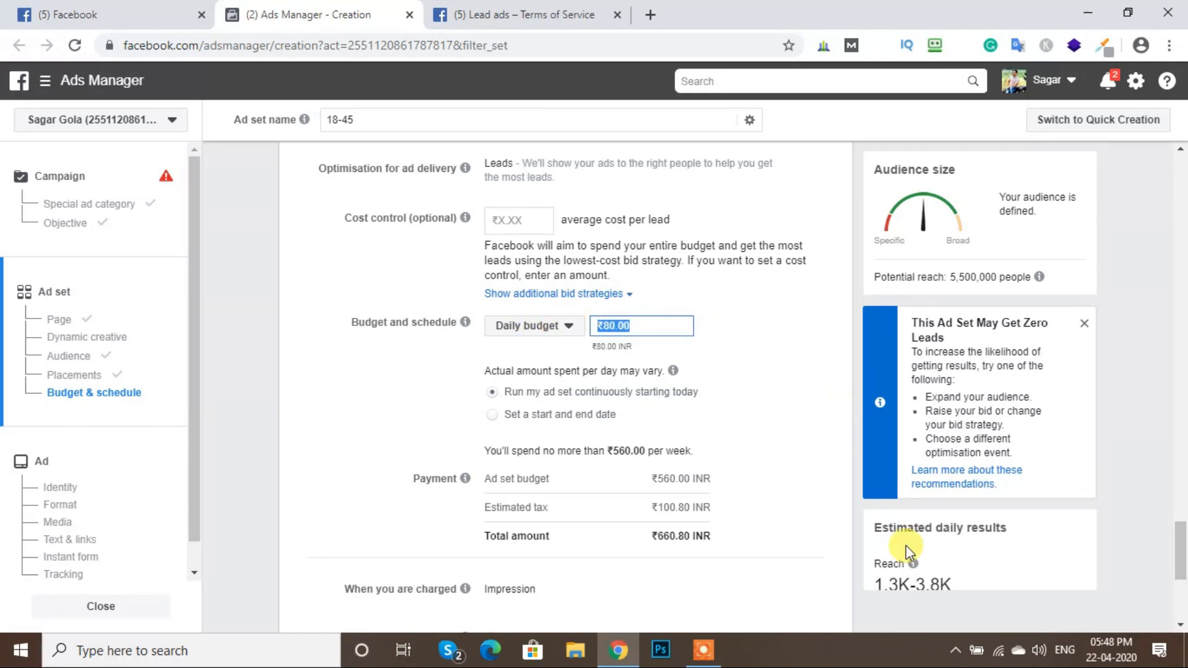
scroll(910, 560, "down", 2)
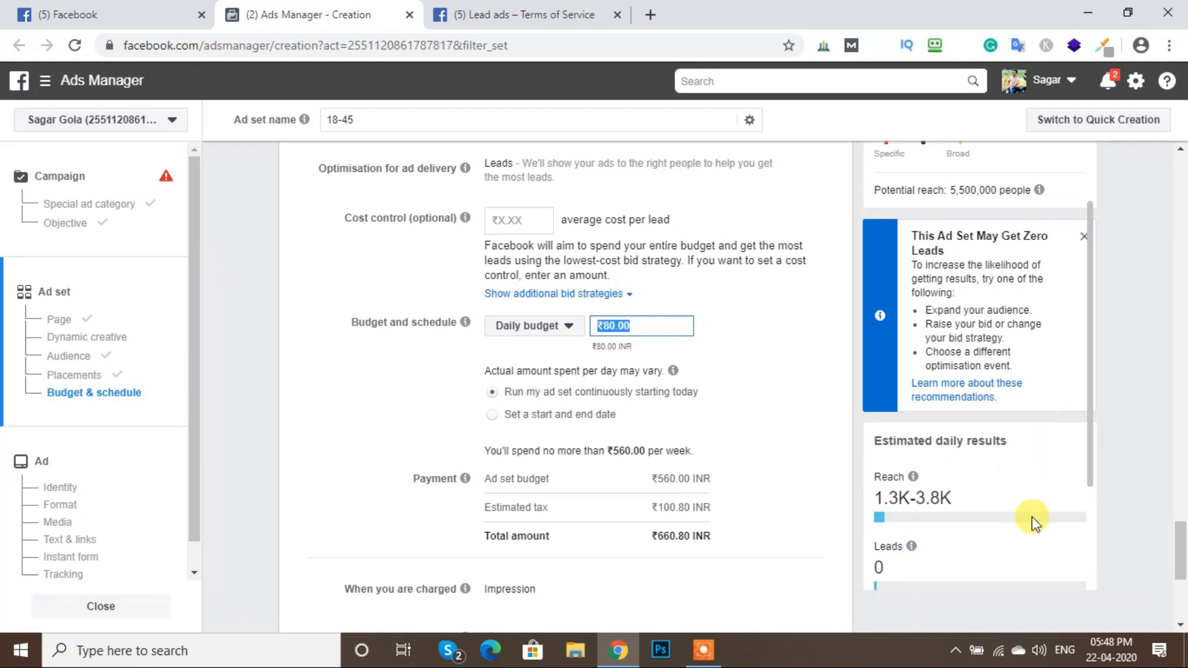
left_click_drag(965, 504, 860, 502)
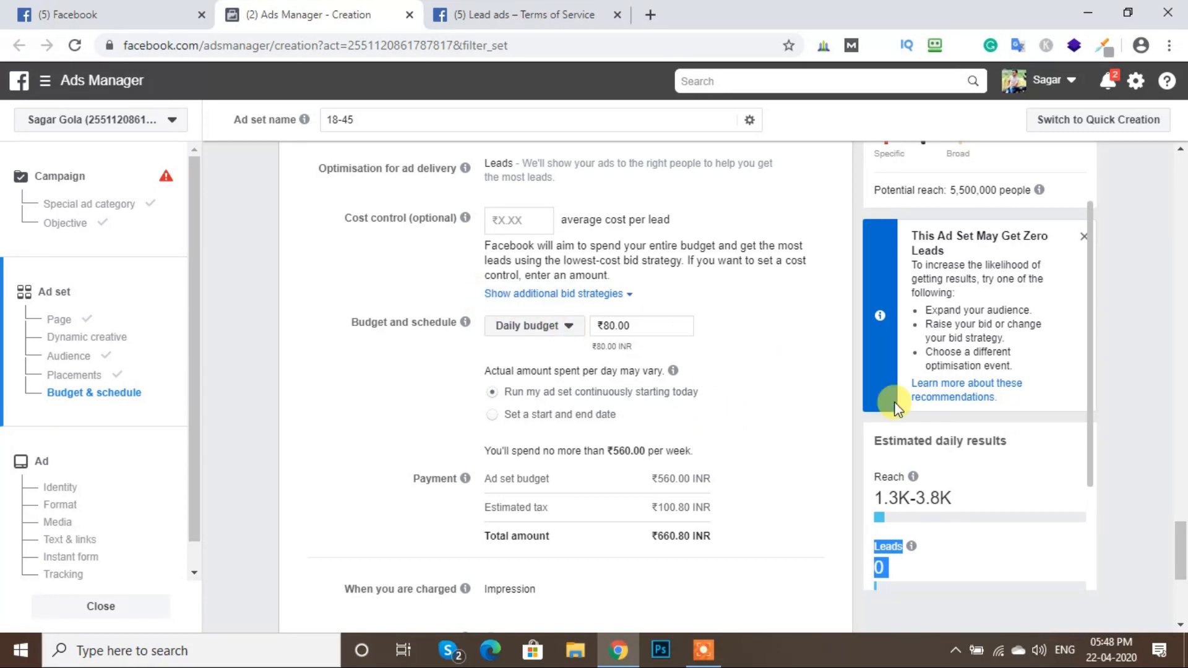
scroll(1001, 498, "down", 3)
scroll(881, 466, "up", 4)
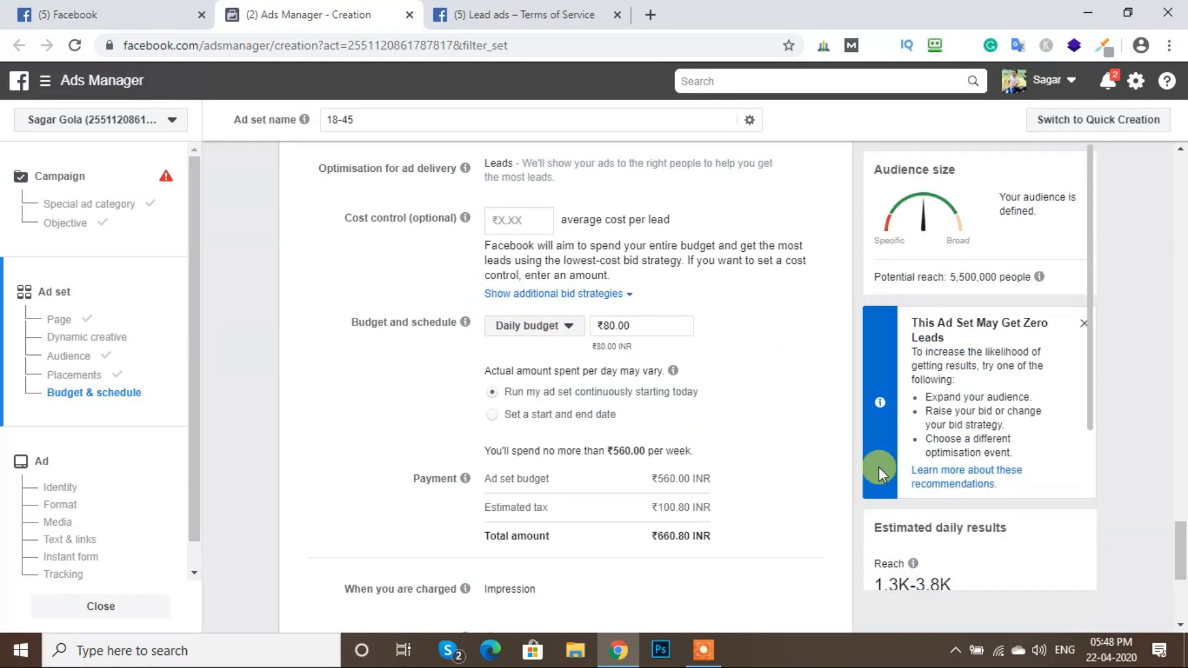
scroll(768, 446, "down", 2)
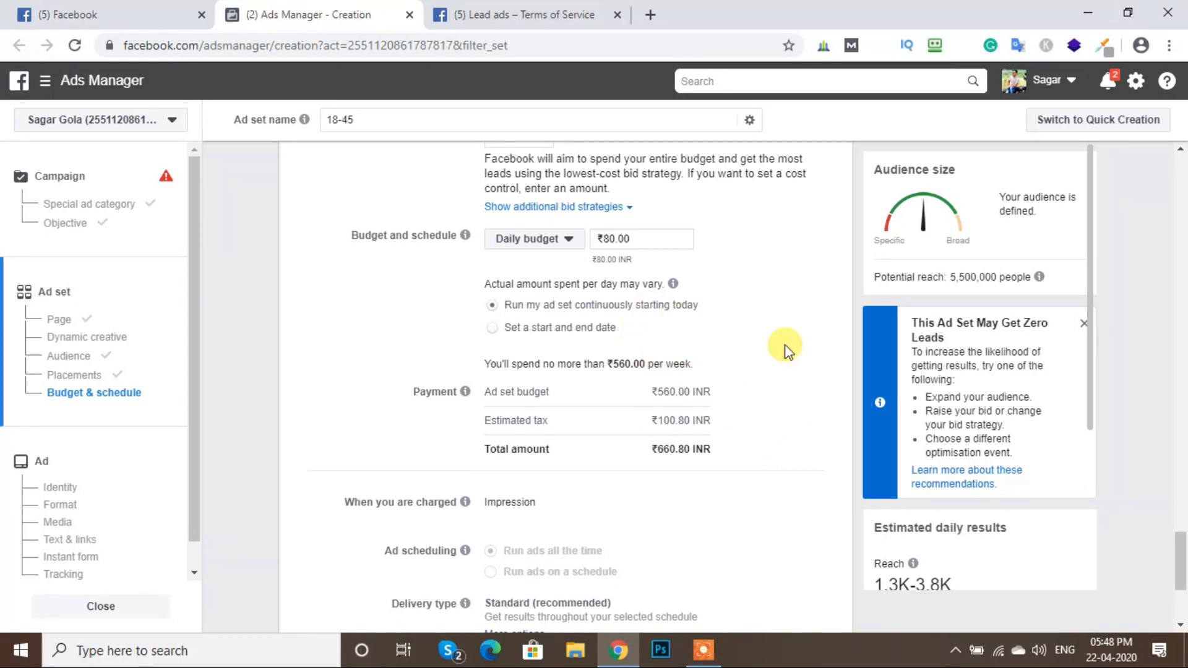
scroll(804, 359, "down", 3)
scroll(743, 396, "up", 3)
scroll(973, 456, "down", 3)
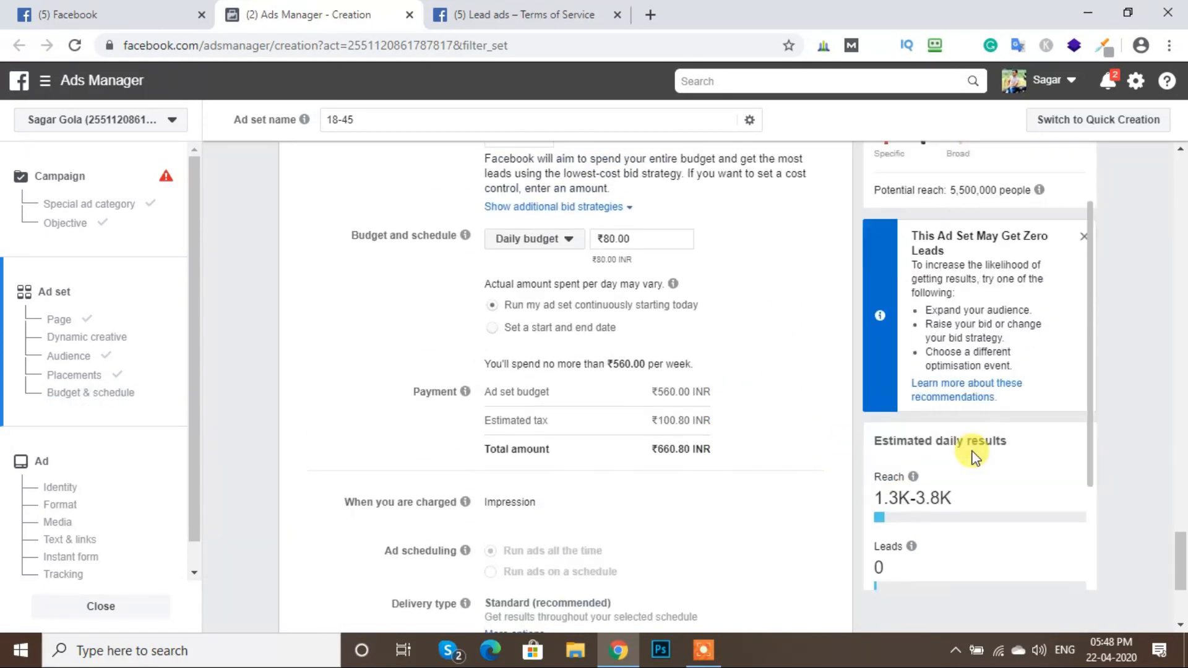
scroll(973, 456, "down", 1)
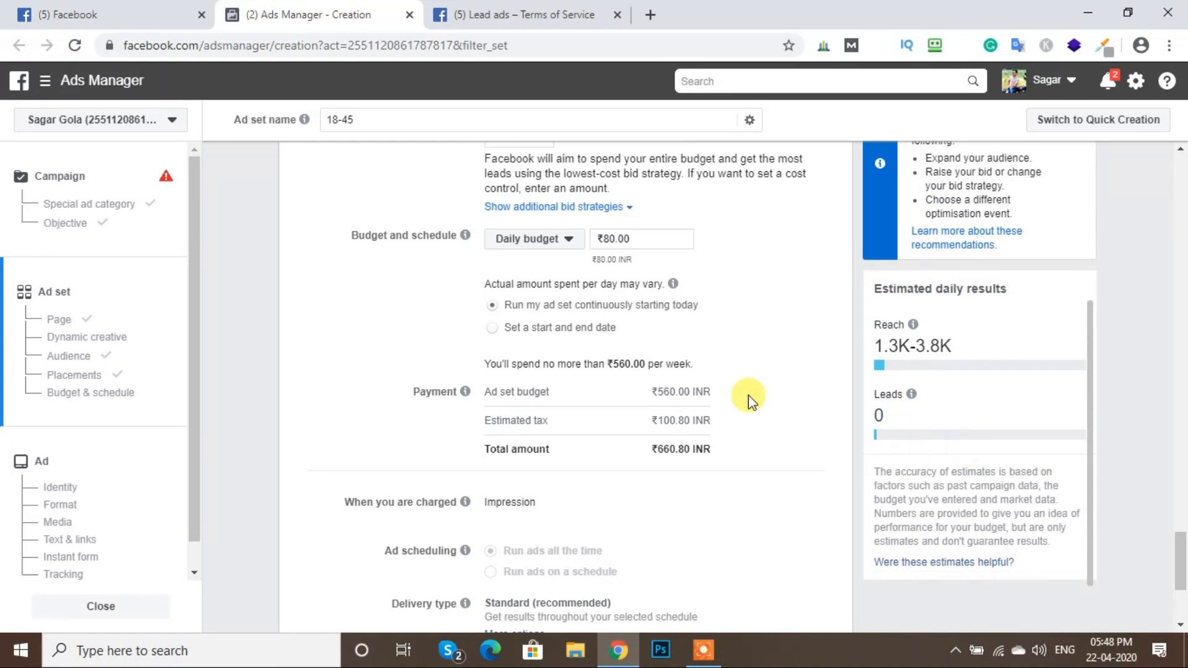
Compare the daily budget and payment breakdown with the ad set's estimated daily reach
scroll(689, 391, "up", 2)
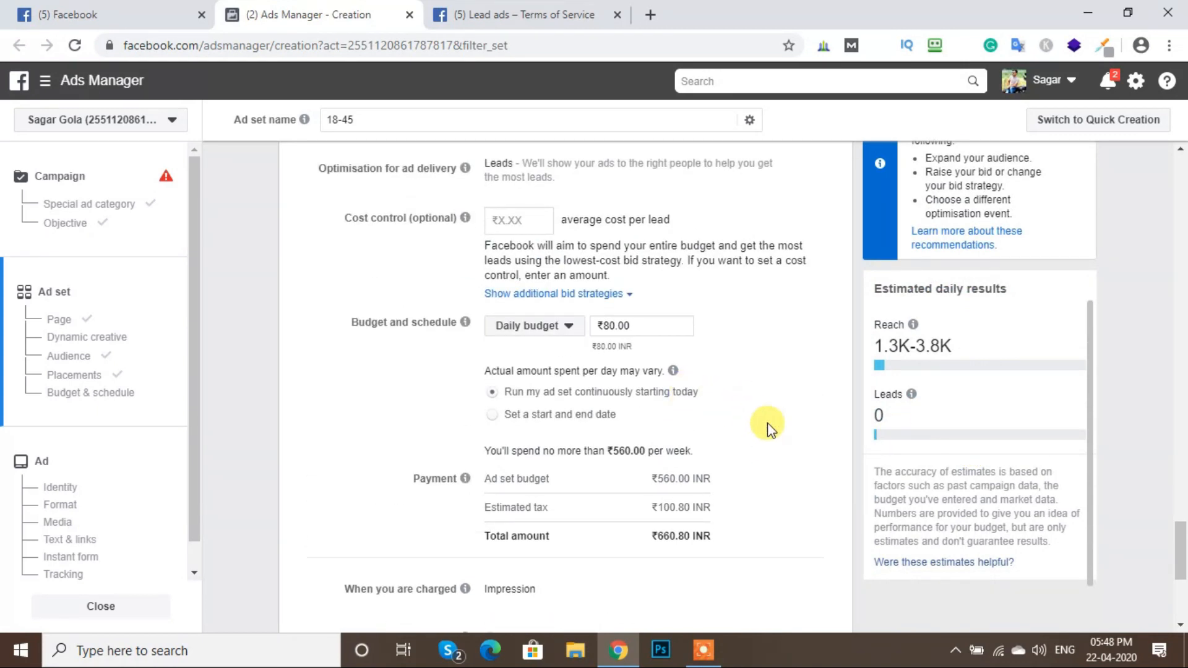
scroll(763, 424, "down", 2)
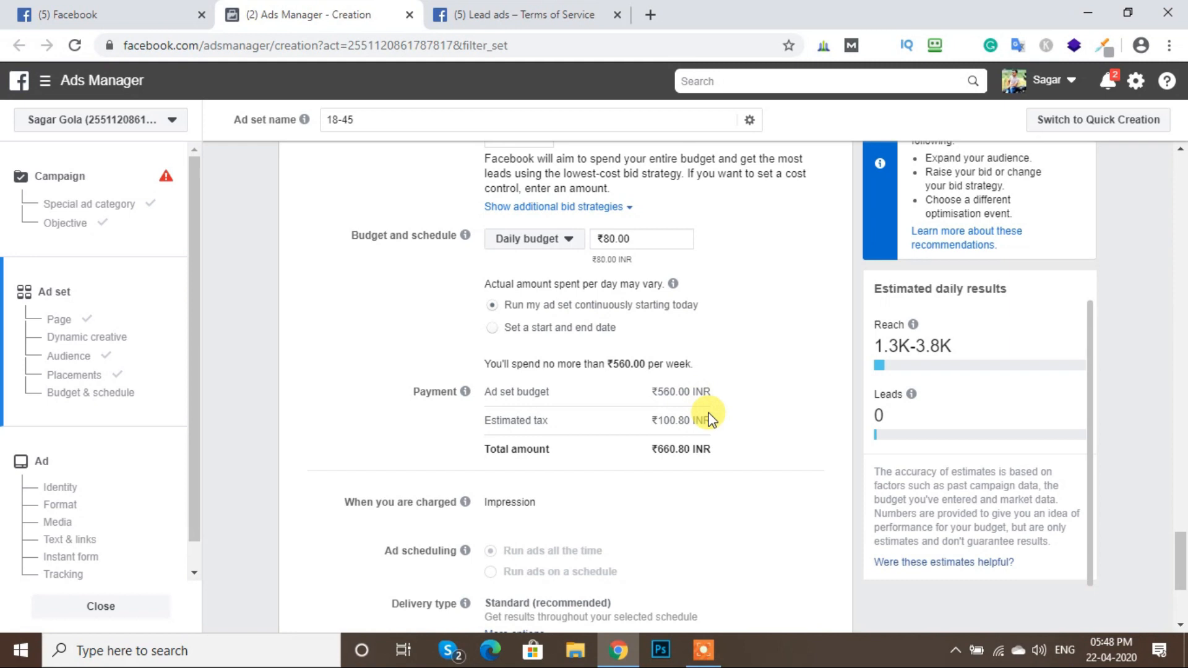
scroll(710, 419, "up", 4)
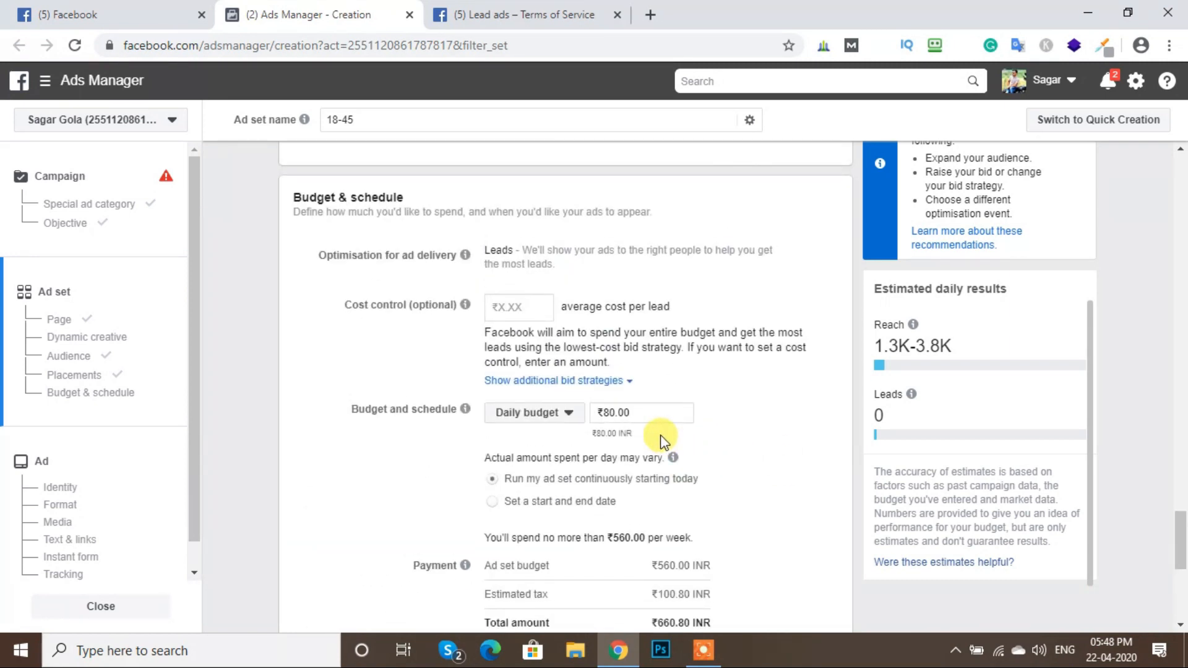
left_click(620, 413)
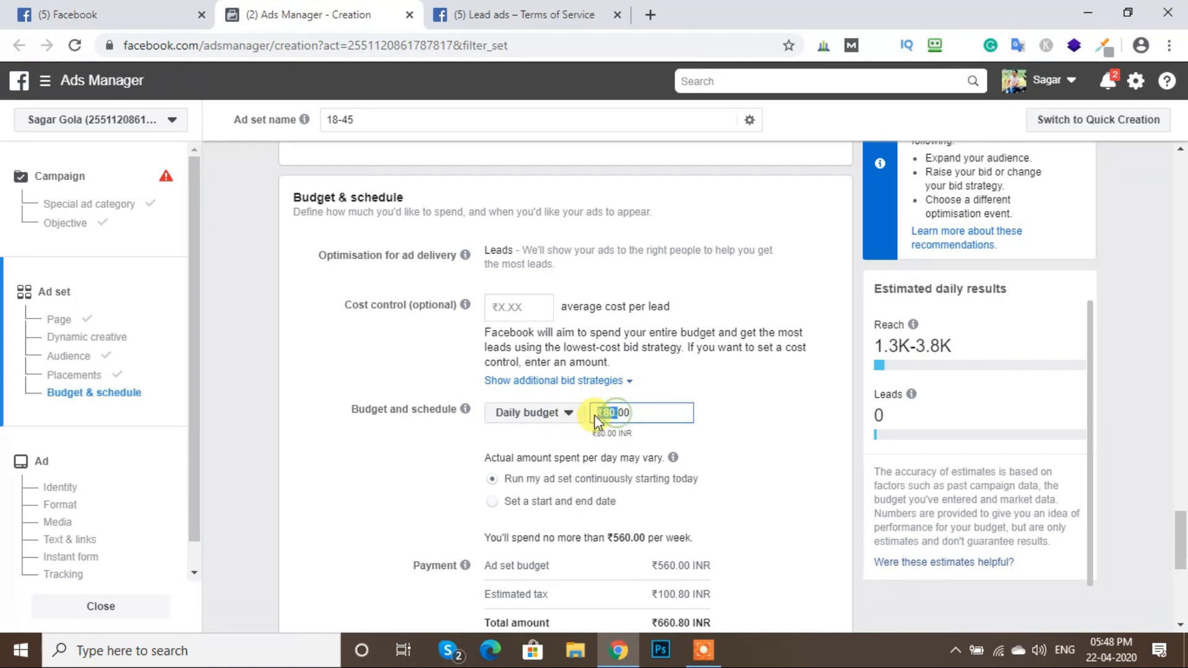
left_click_drag(645, 413, 531, 416)
left_click_drag(905, 327, 867, 324)
mouse_move(909, 328)
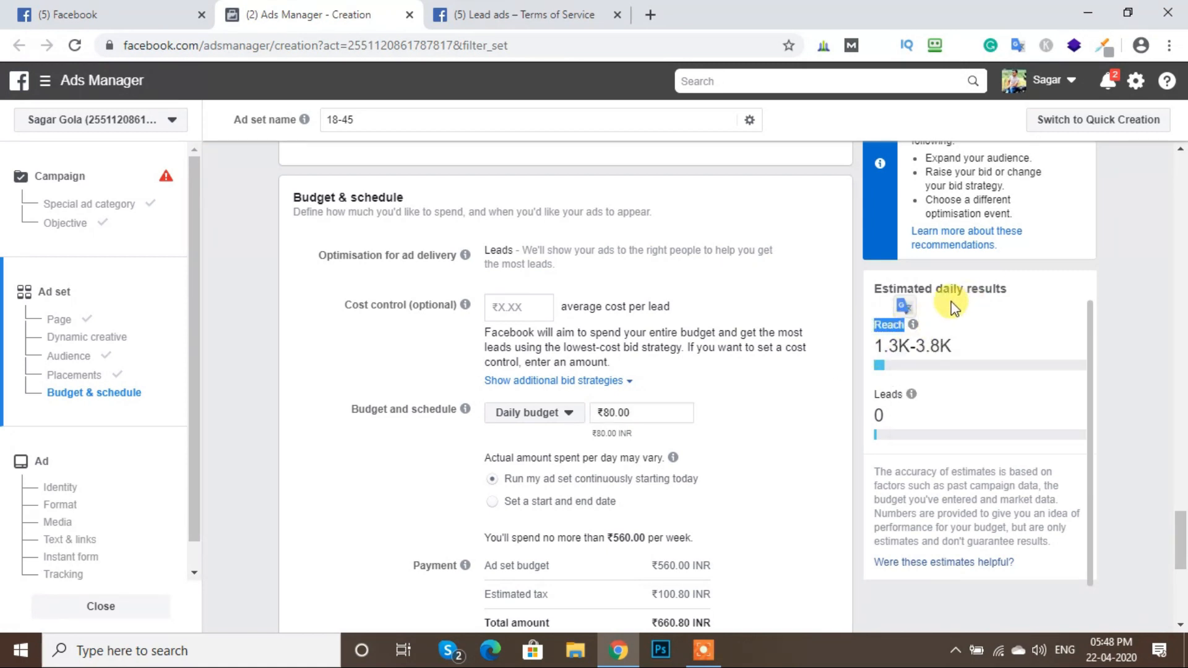
left_click(774, 337)
scroll(770, 425, "down", 2)
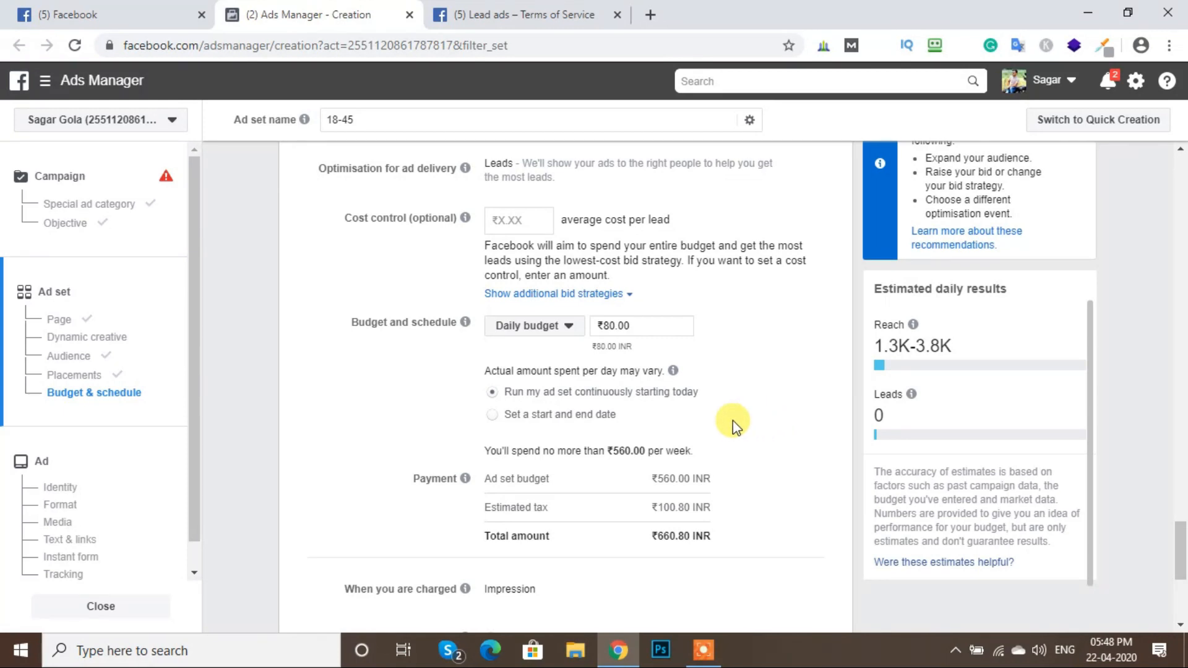
Review the budget's weekly spend, tax and total, along with the charging, ad scheduling and delivery type settings
left_click_drag(647, 326, 549, 330)
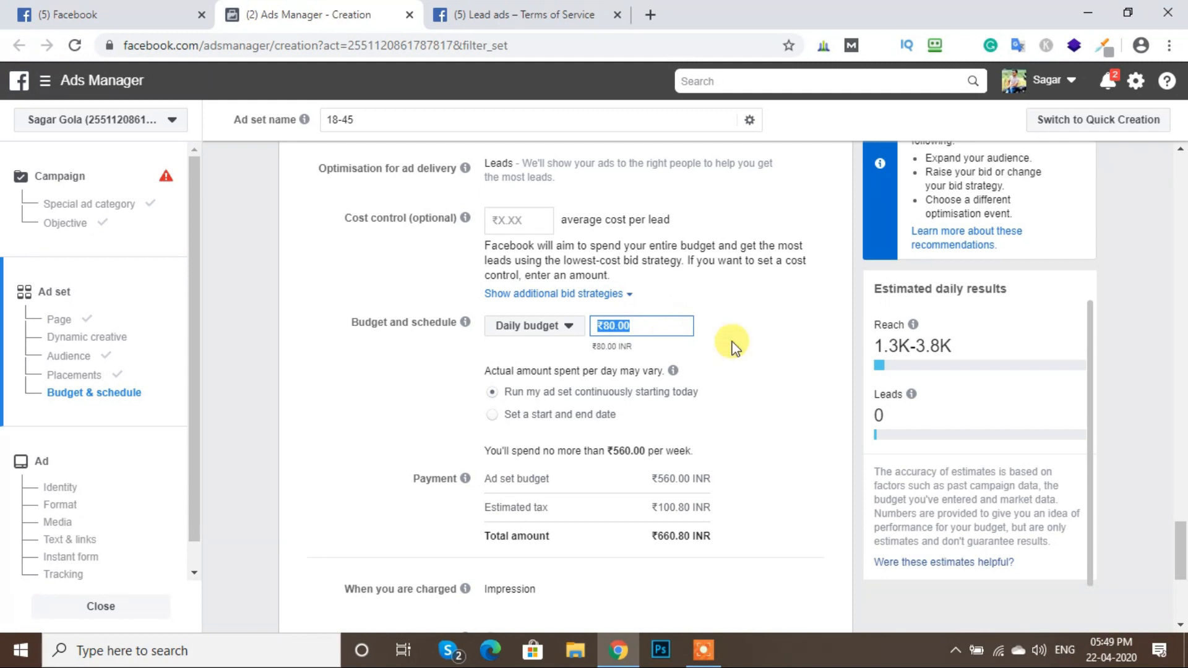
scroll(719, 343, "down", 3)
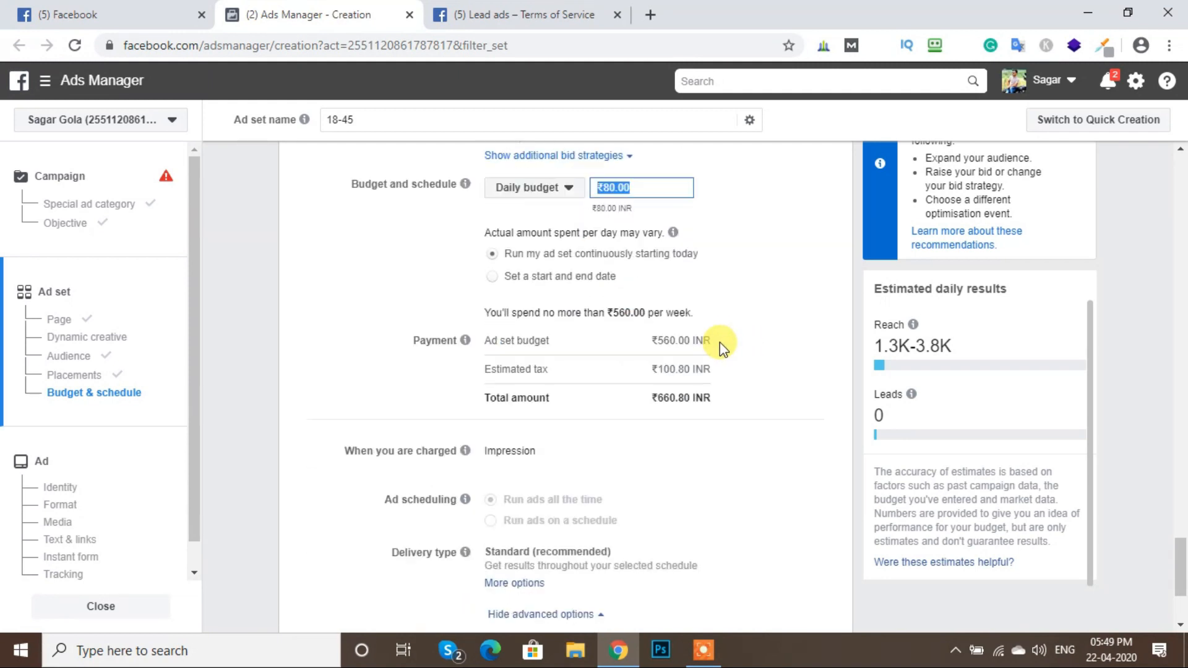
scroll(719, 343, "up", 3)
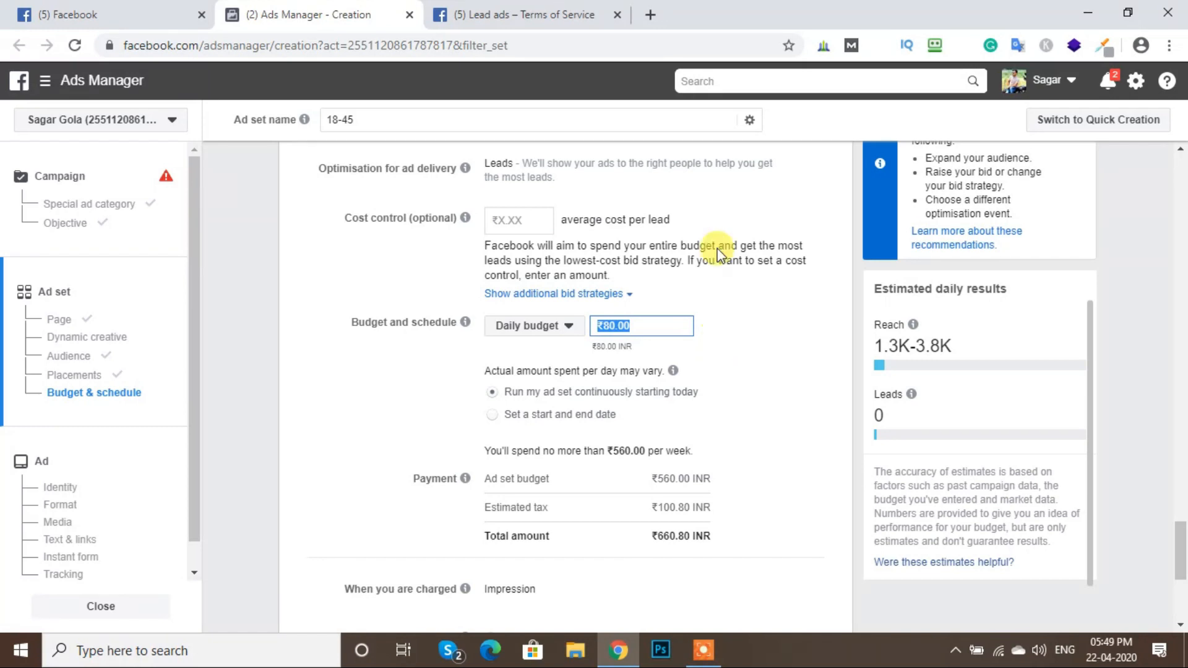
scroll(722, 378, "down", 3)
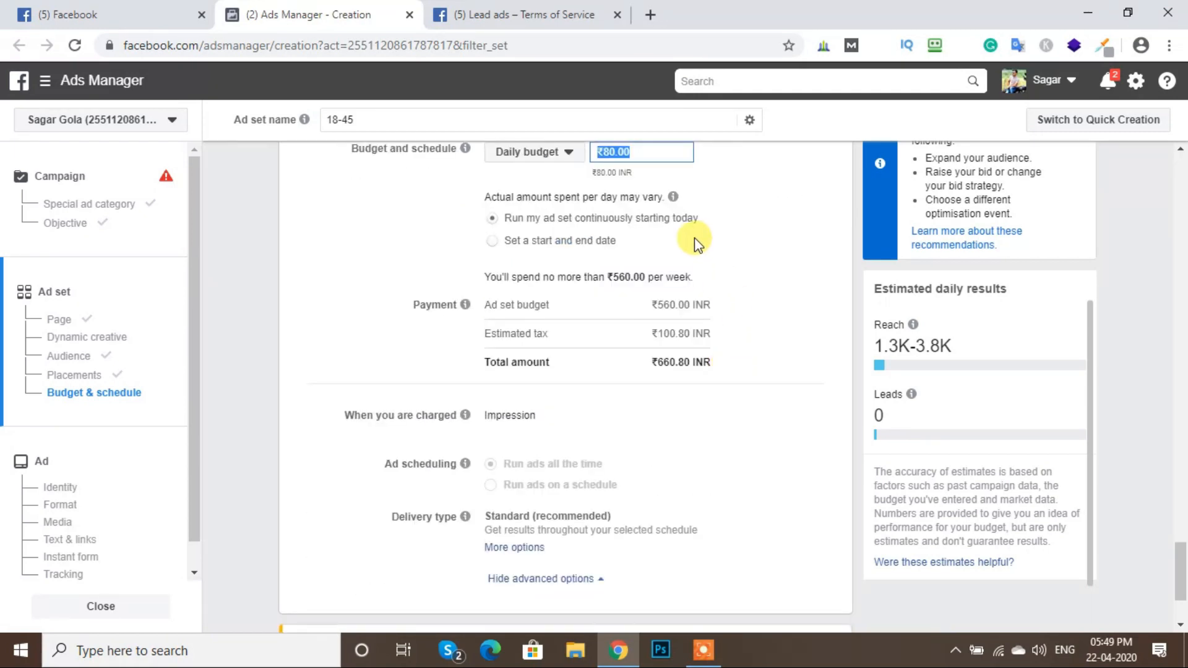
left_click(634, 152)
mouse_move(673, 197)
scroll(751, 433, "down", 1)
scroll(751, 433, "up", 3)
scroll(751, 432, "up", 2)
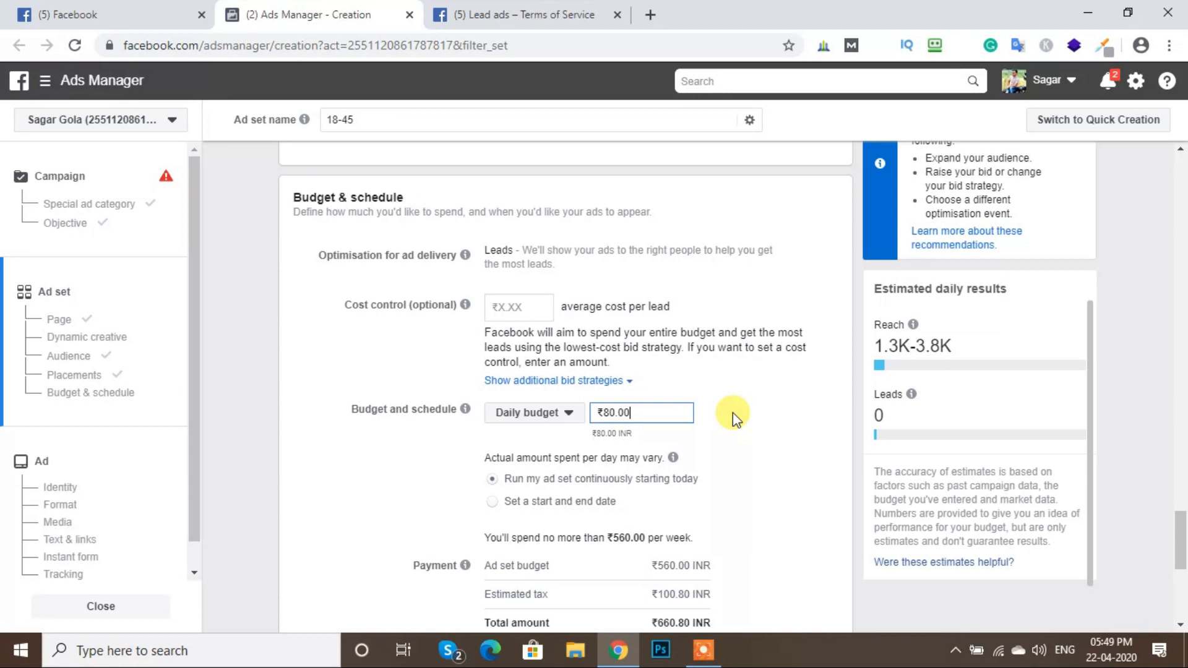
scroll(734, 368, "down", 5)
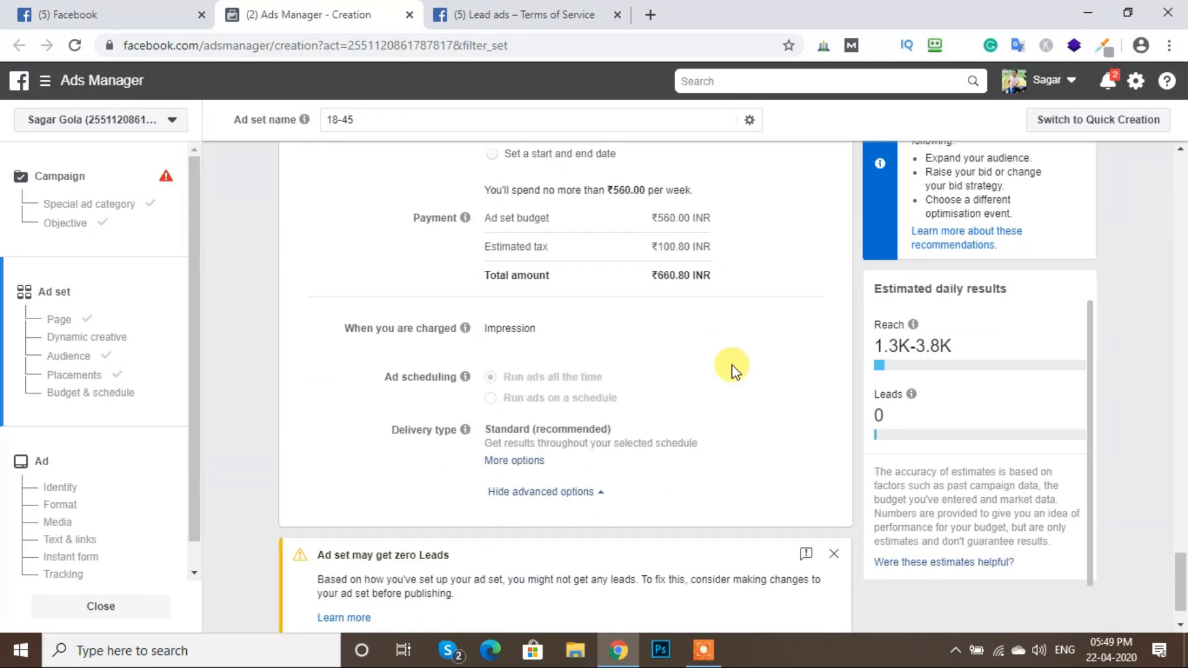
Schedule the ad set with a start date of 22/4/2020 and an end date of 22/5/2020, and continue to the ad setup
scroll(724, 369, "up", 4)
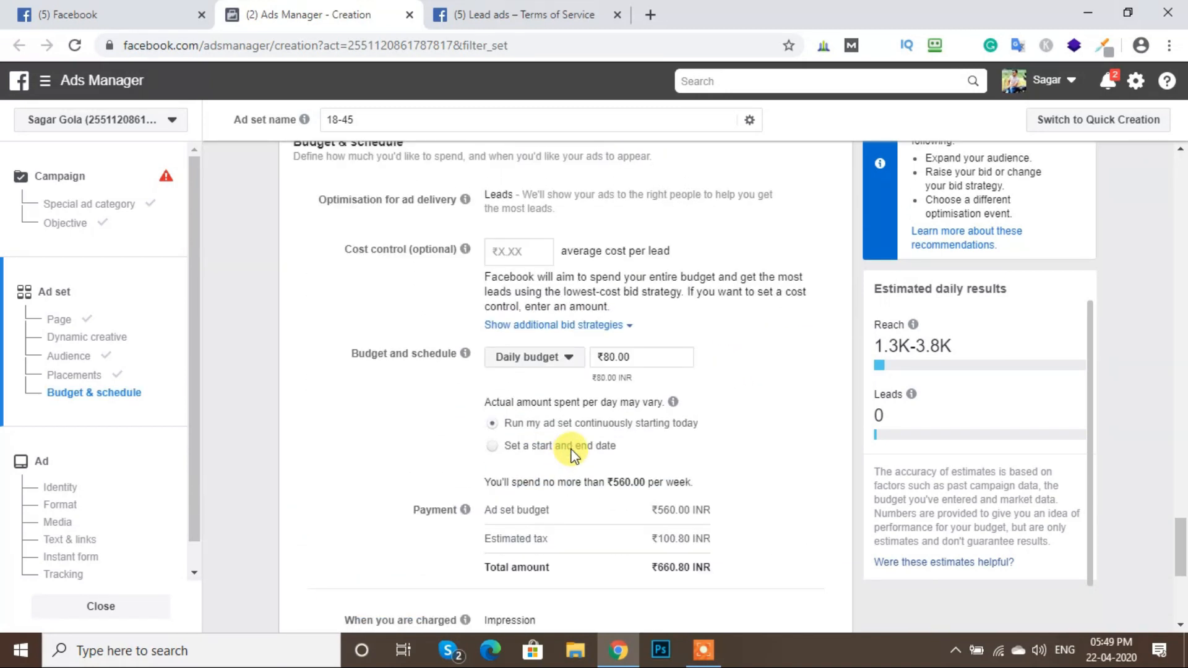
left_click(568, 447)
left_click(634, 481)
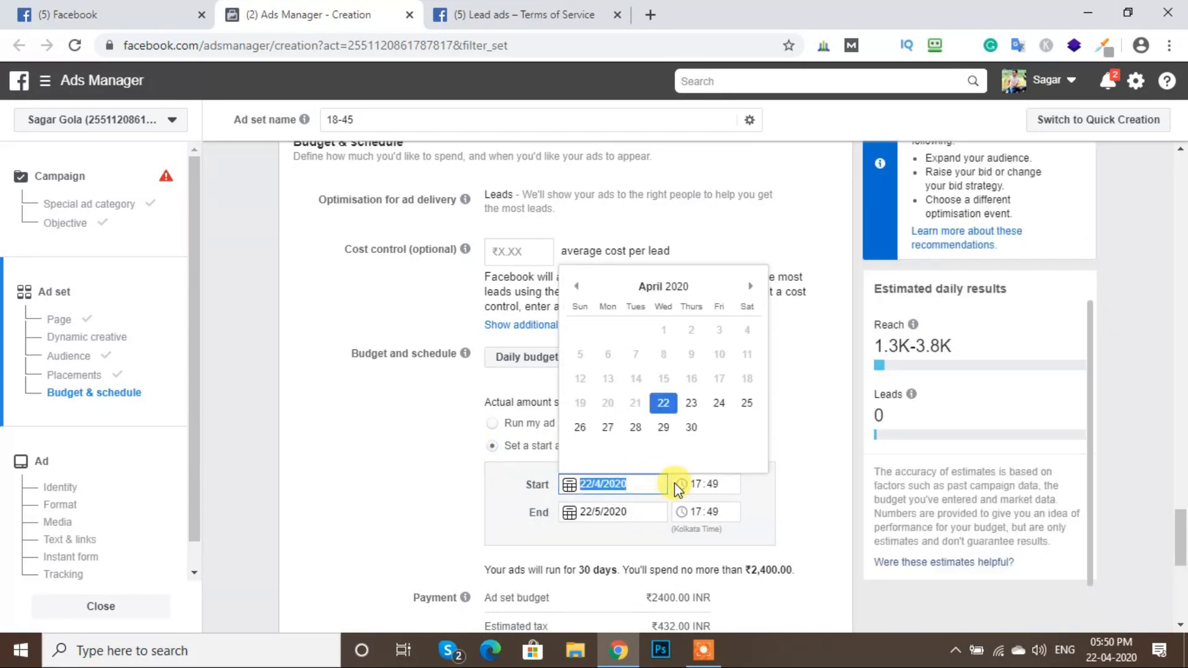
left_click(628, 514)
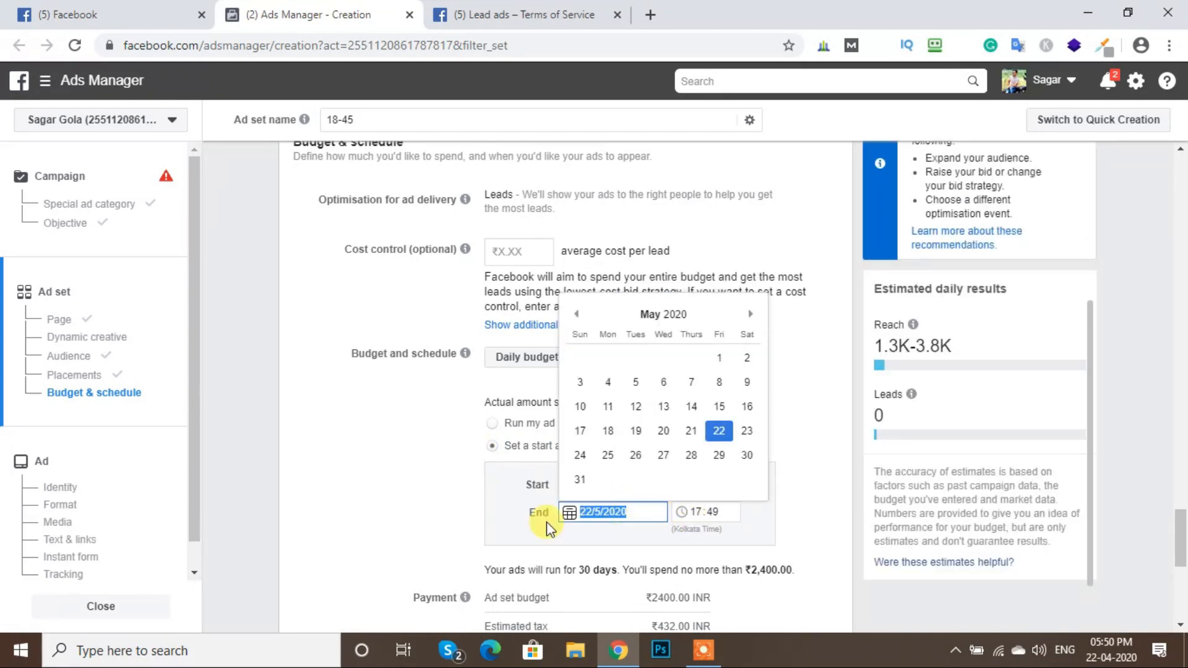
left_click(767, 531)
left_click(667, 508)
left_click(831, 489)
left_click(641, 483)
left_click(757, 508)
scroll(804, 514, "down", 6)
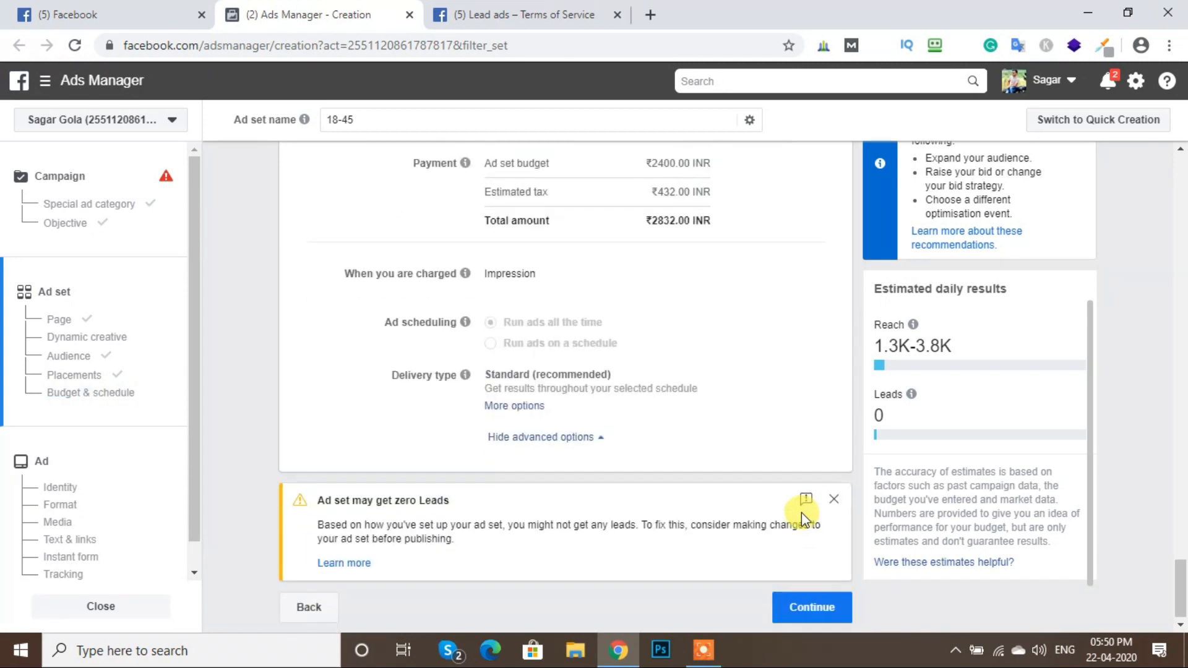
left_click(837, 625)
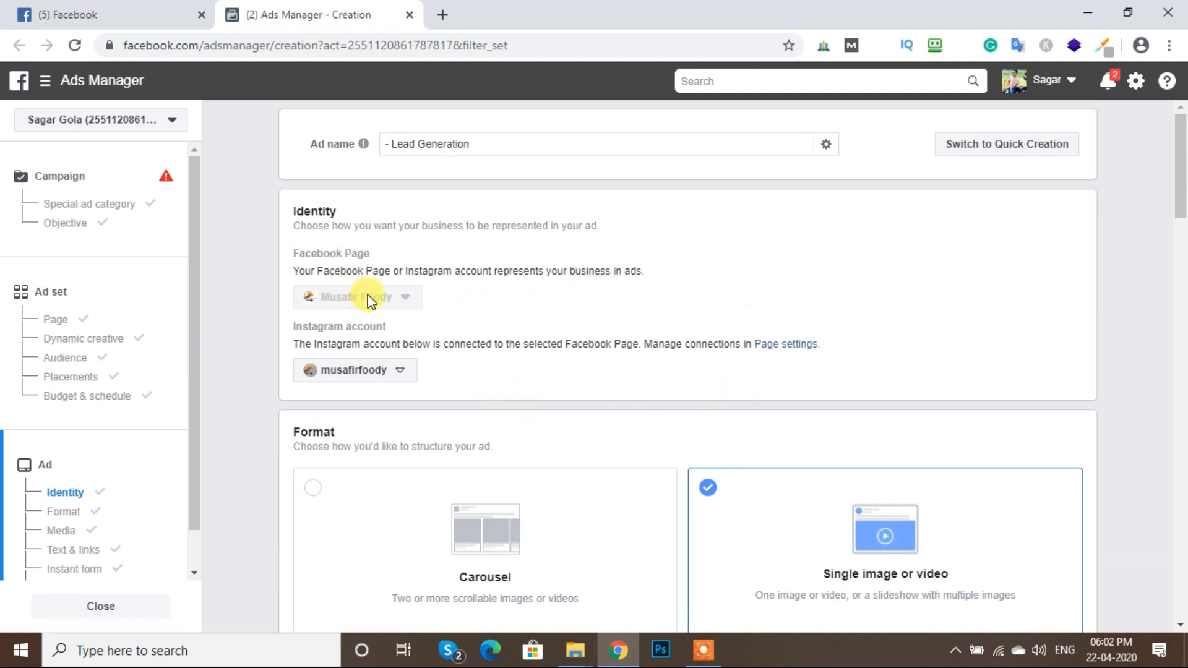
Check the Instagram account selected in the ad's identity and its connection to the Facebook Page
left_click(399, 372)
left_click(401, 371)
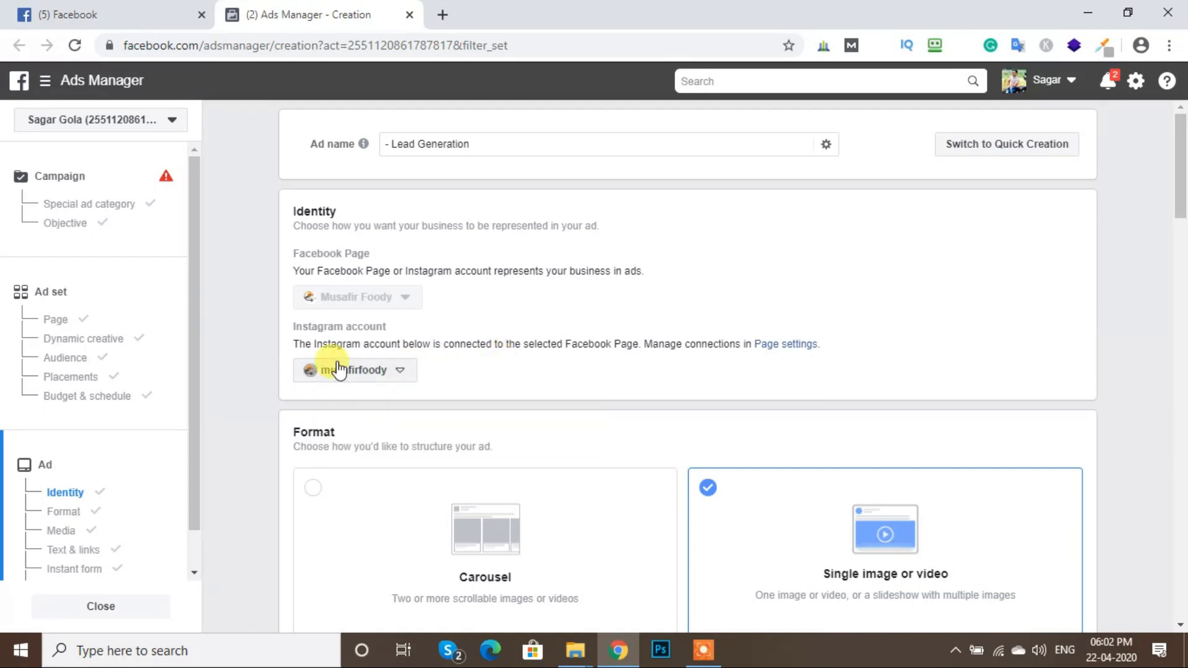
left_click_drag(288, 344, 340, 370)
left_click(455, 376)
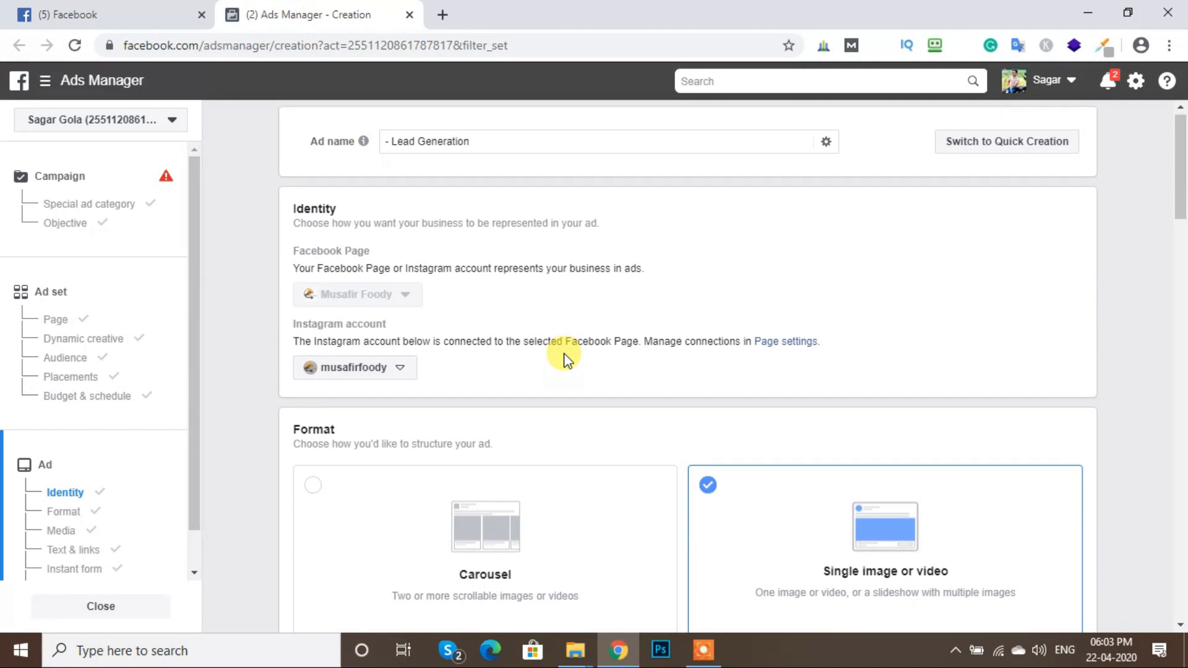
Choose the Carousel format for the ad
scroll(564, 359, "down", 1)
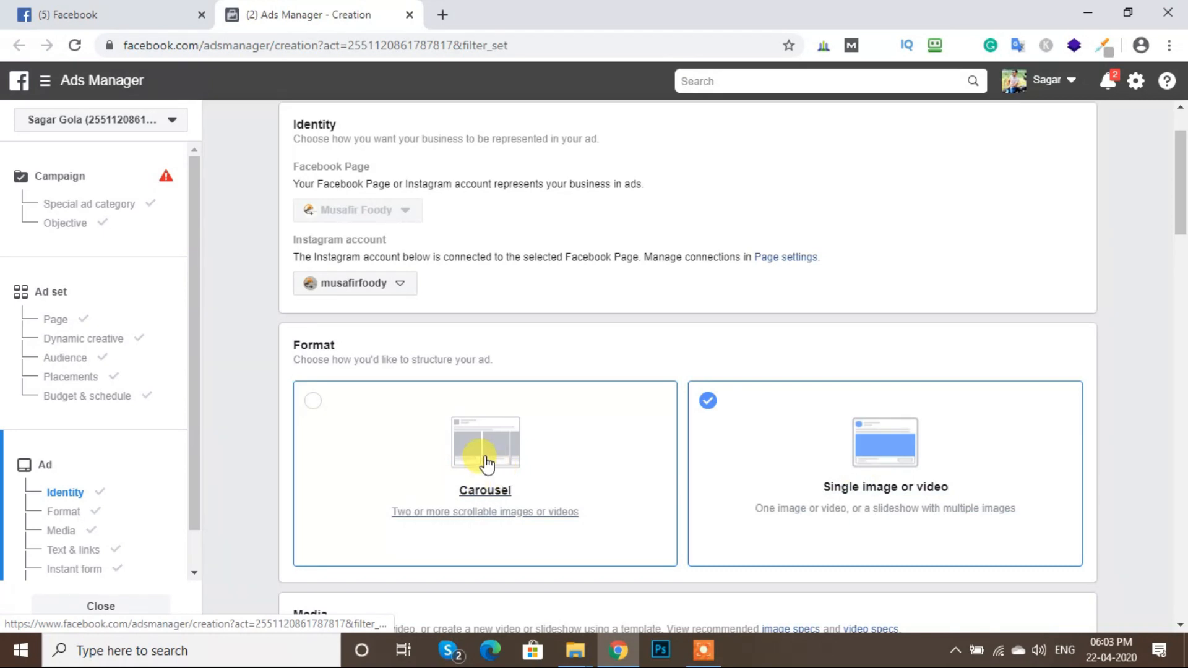
scroll(353, 409, "up", 1)
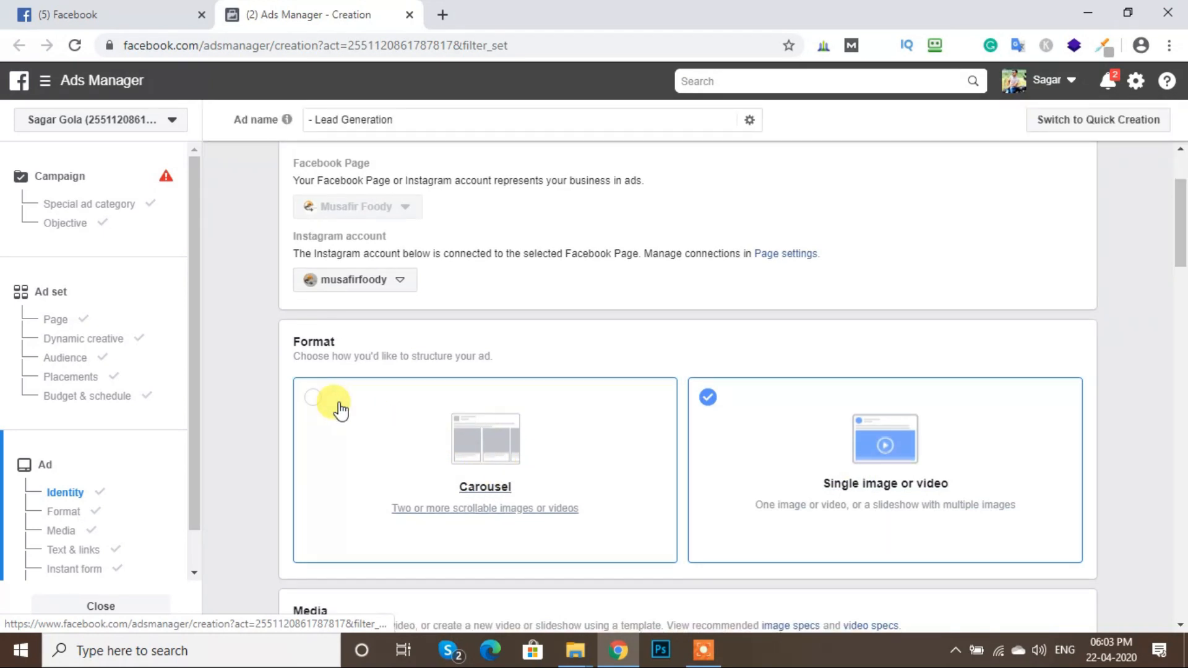
left_click(312, 397)
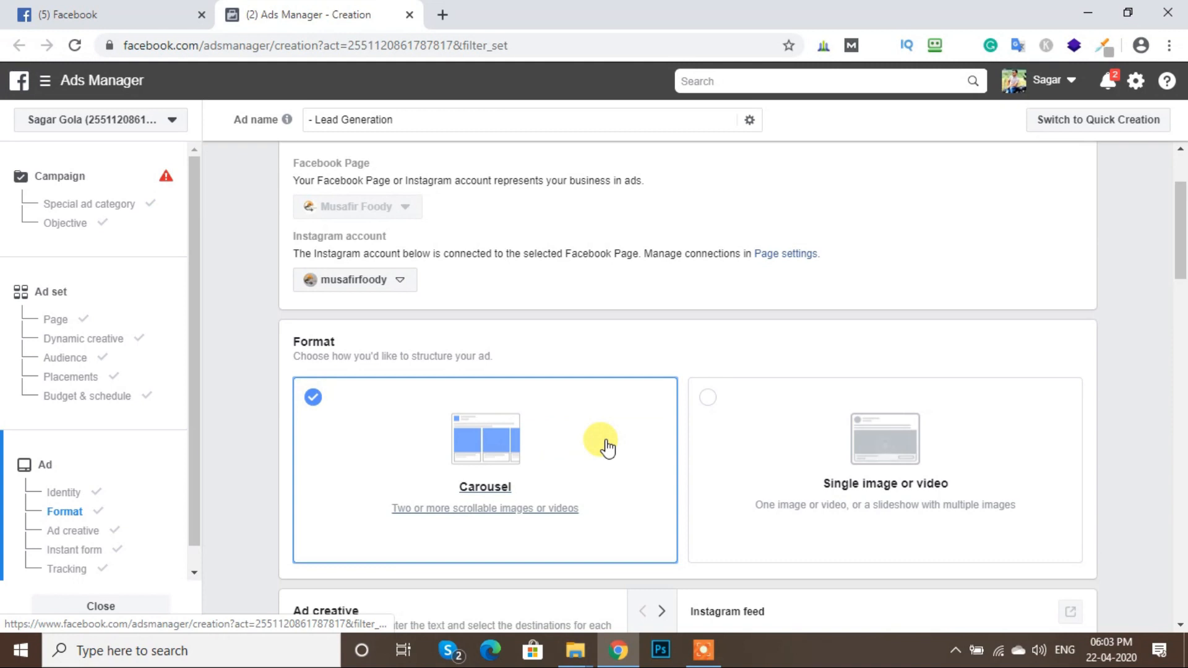
Examine the carousel's ad creative settings and reload the Instagram feed preview
scroll(606, 447, "down", 5)
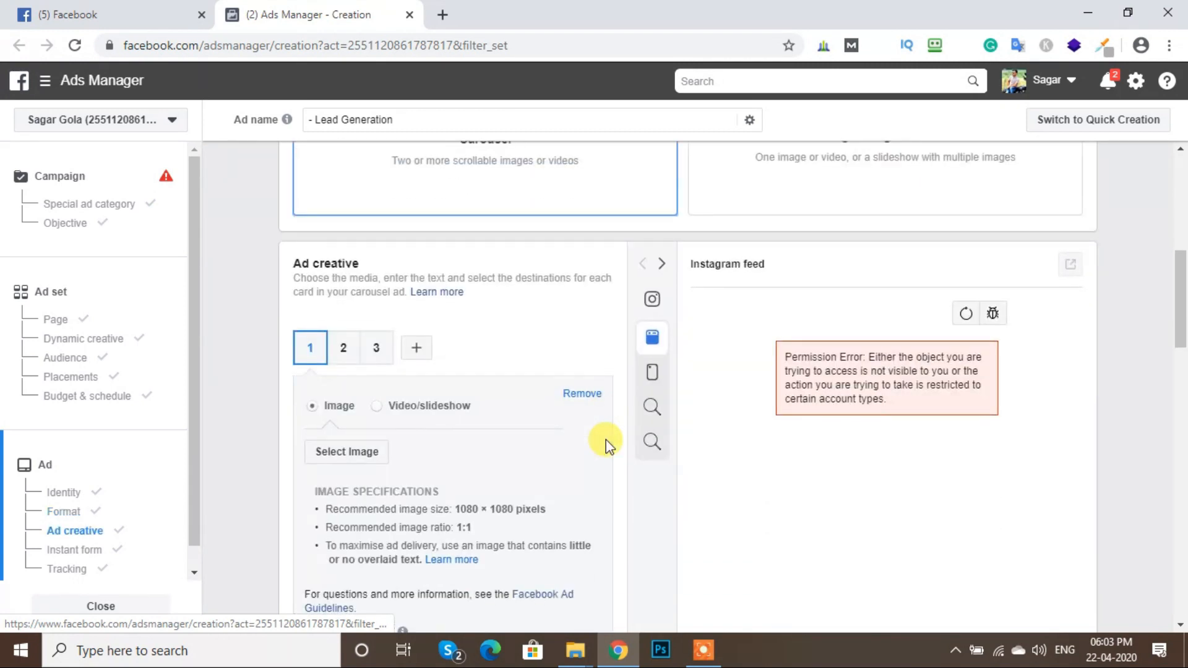
scroll(607, 446, "up", 4)
scroll(605, 444, "down", 4)
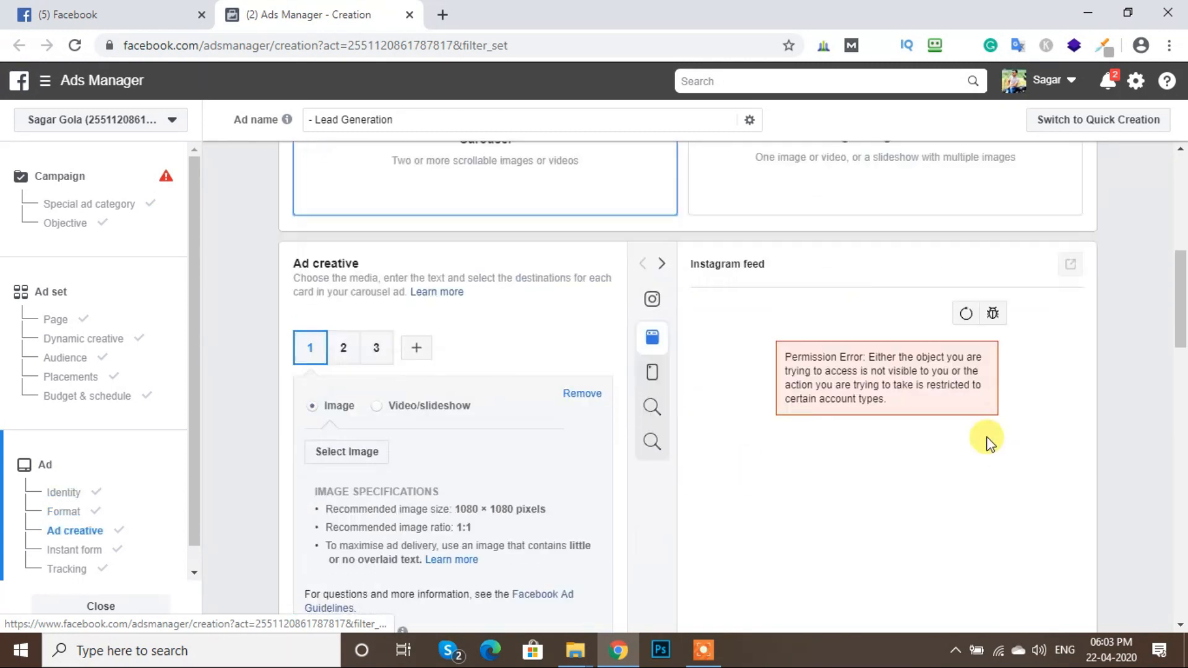
left_click(966, 313)
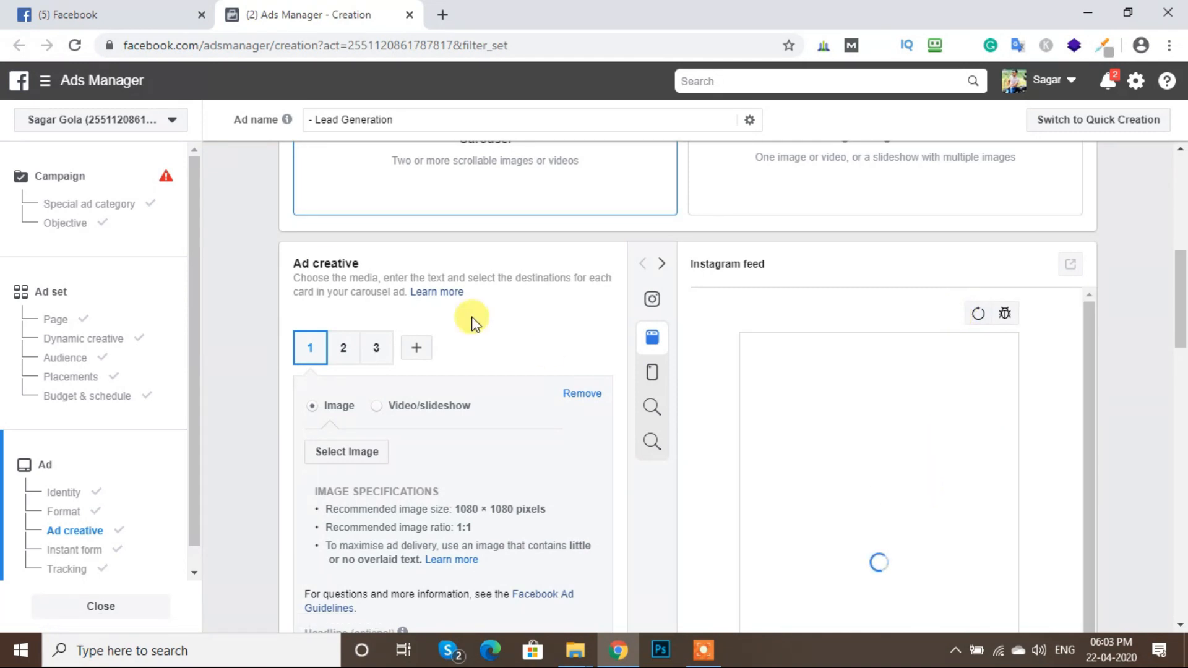
scroll(662, 353, "up", 3)
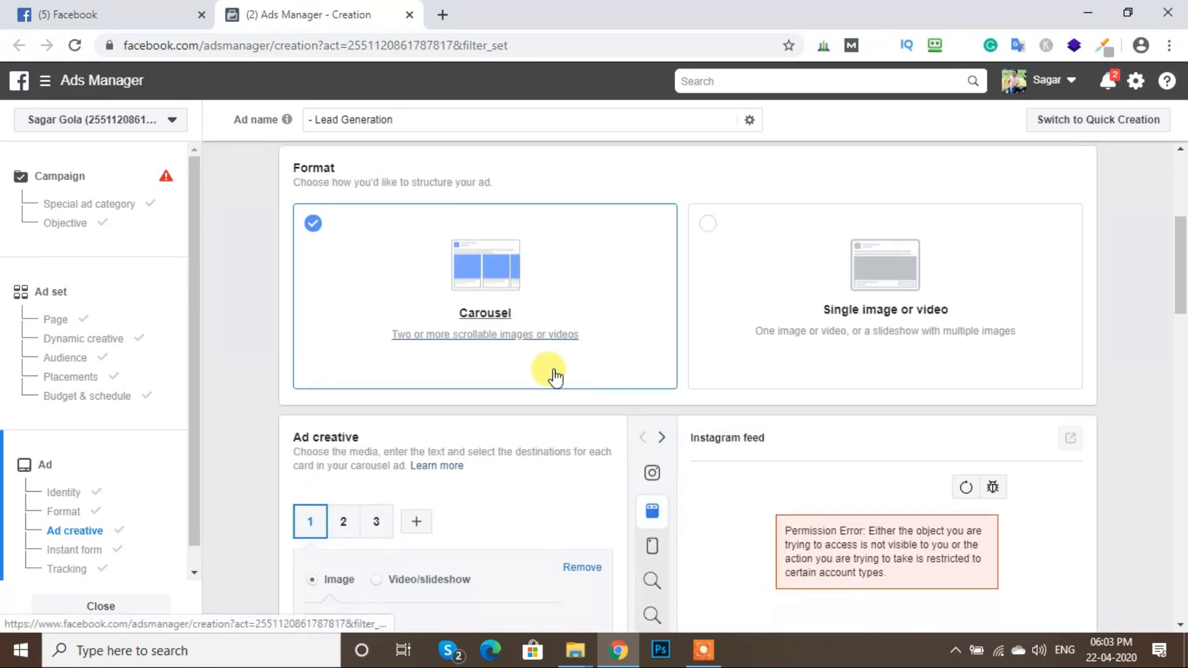
scroll(555, 376, "up", 3)
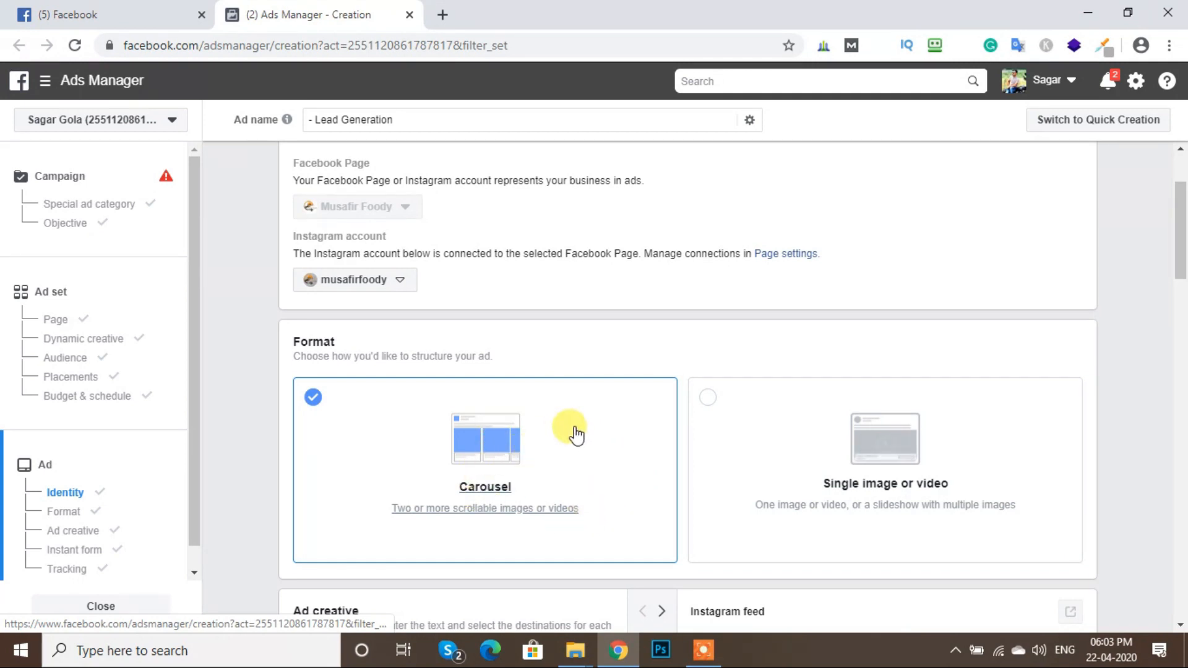
Switch the ad's format to Single image or video
scroll(545, 483, "down", 3)
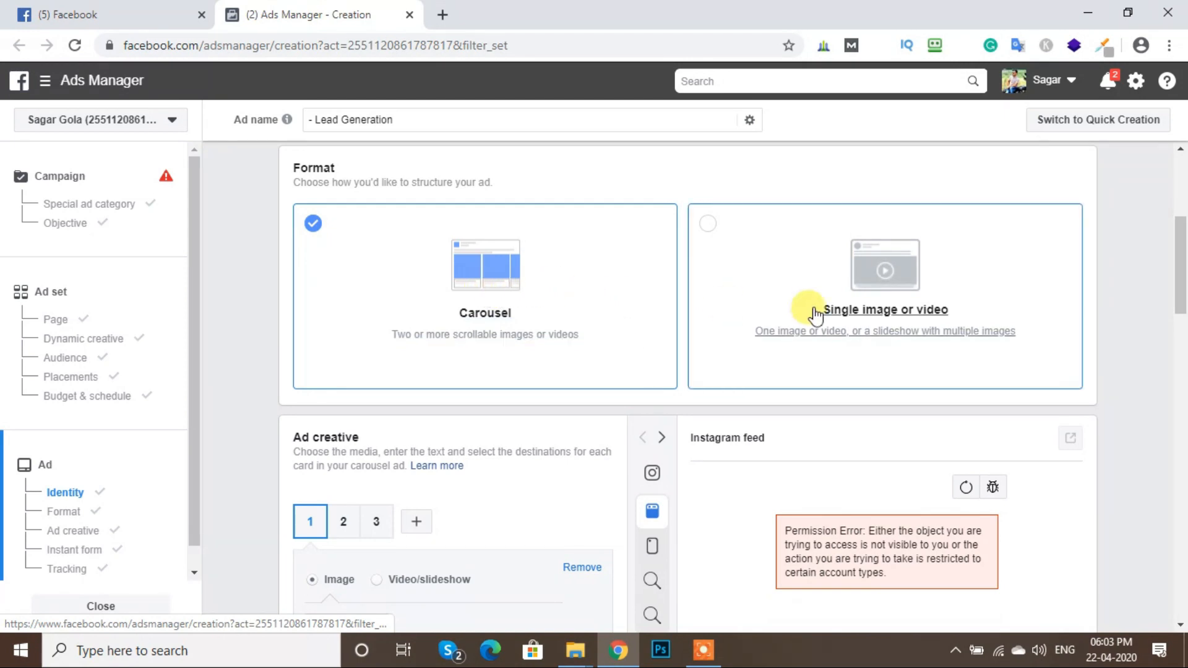
left_click(719, 243)
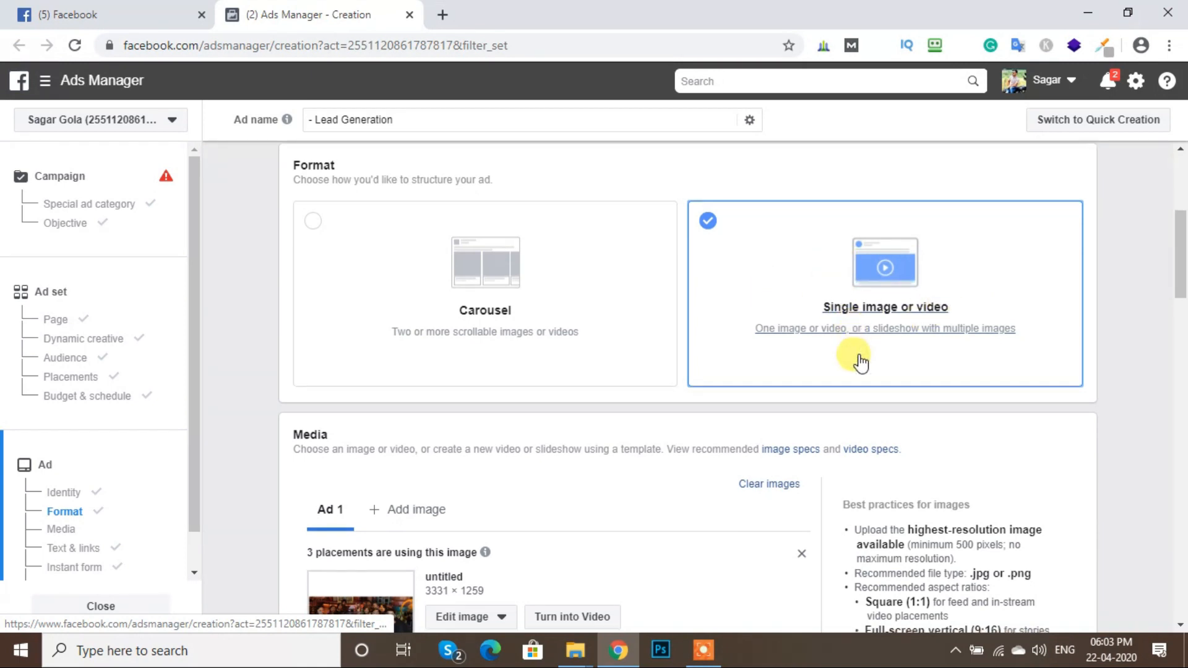
scroll(857, 356, "down", 3)
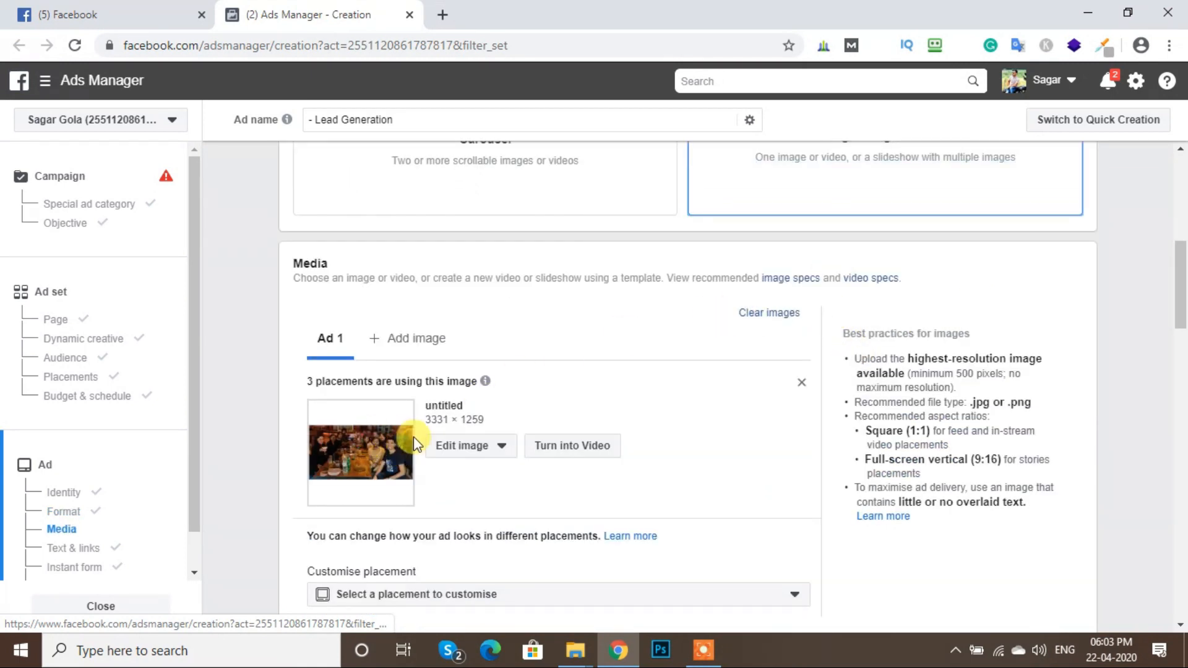
scroll(915, 334, "up", 2)
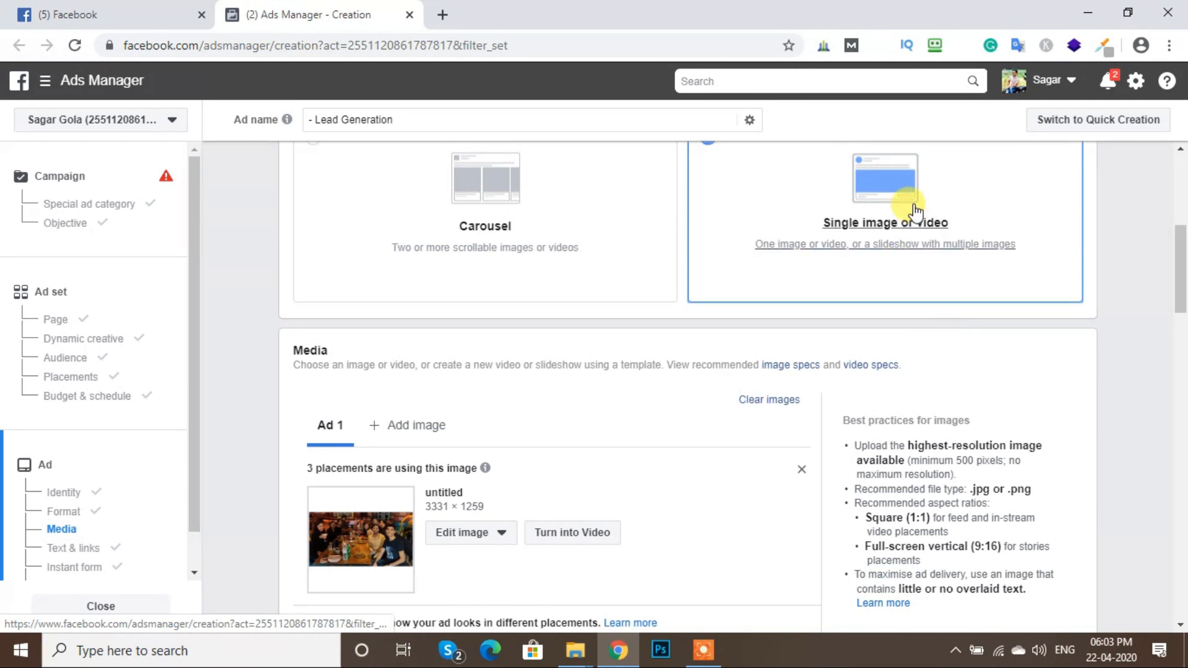
scroll(949, 317, "up", 3)
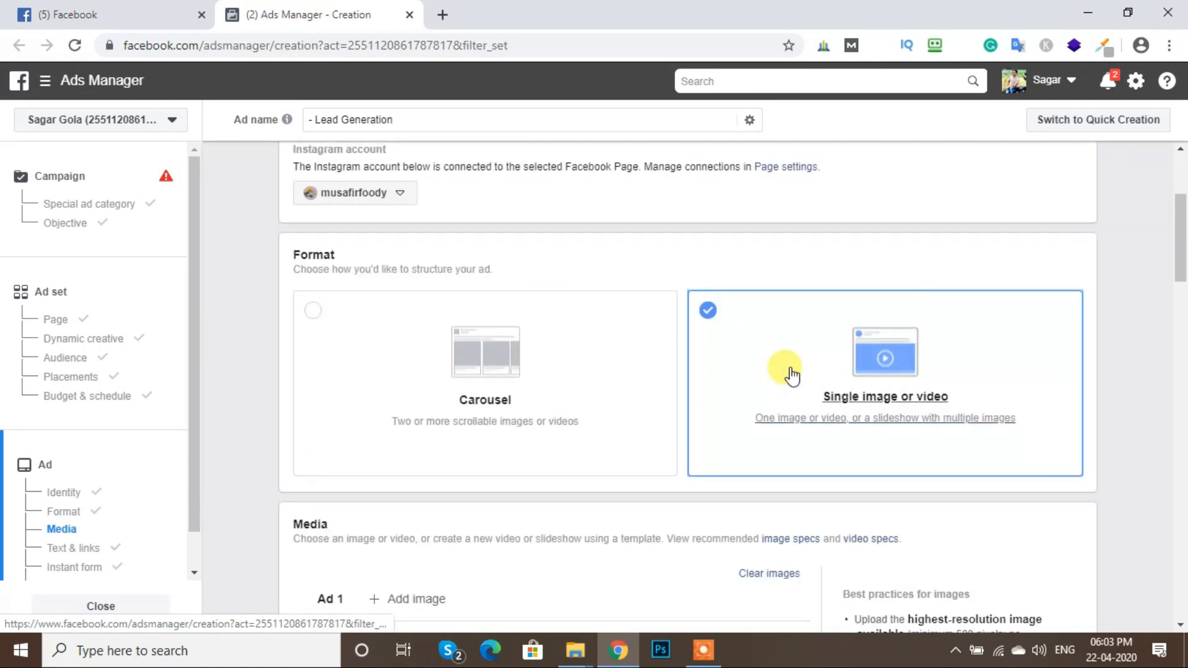
left_click(745, 331)
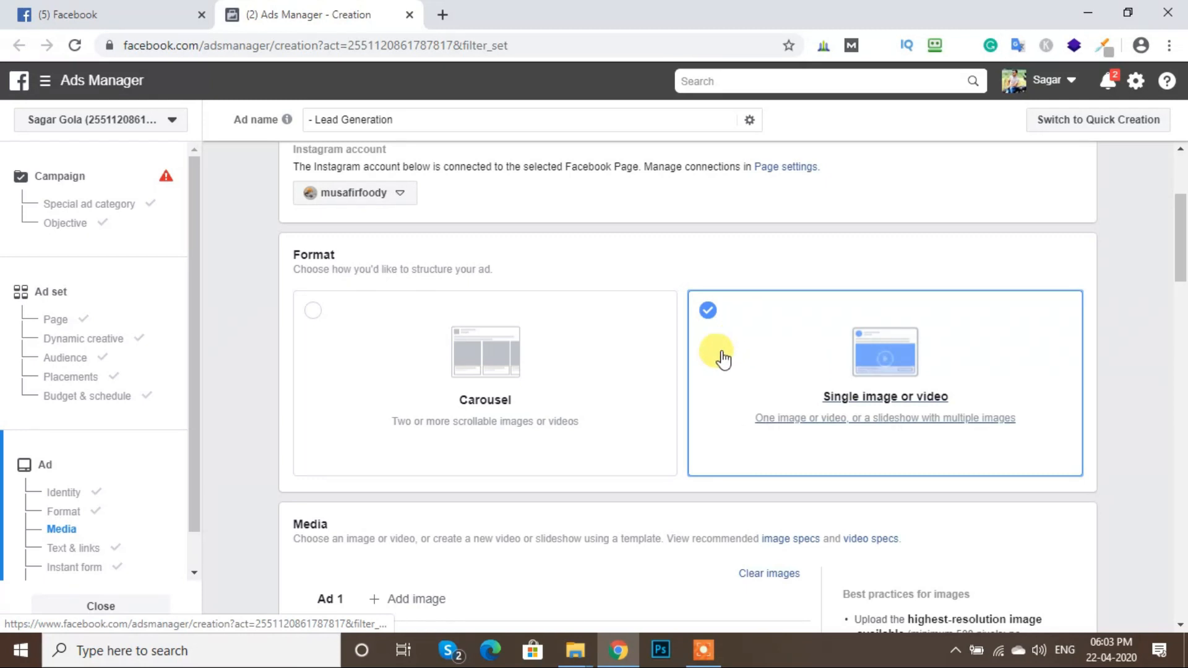
Replace the ad's image with the 1200 × 1200 account image "बजन बढ़ाये और अच्छी बॉडी बनाये (1).png"
scroll(734, 346, "down", 4)
scroll(724, 356, "down", 1)
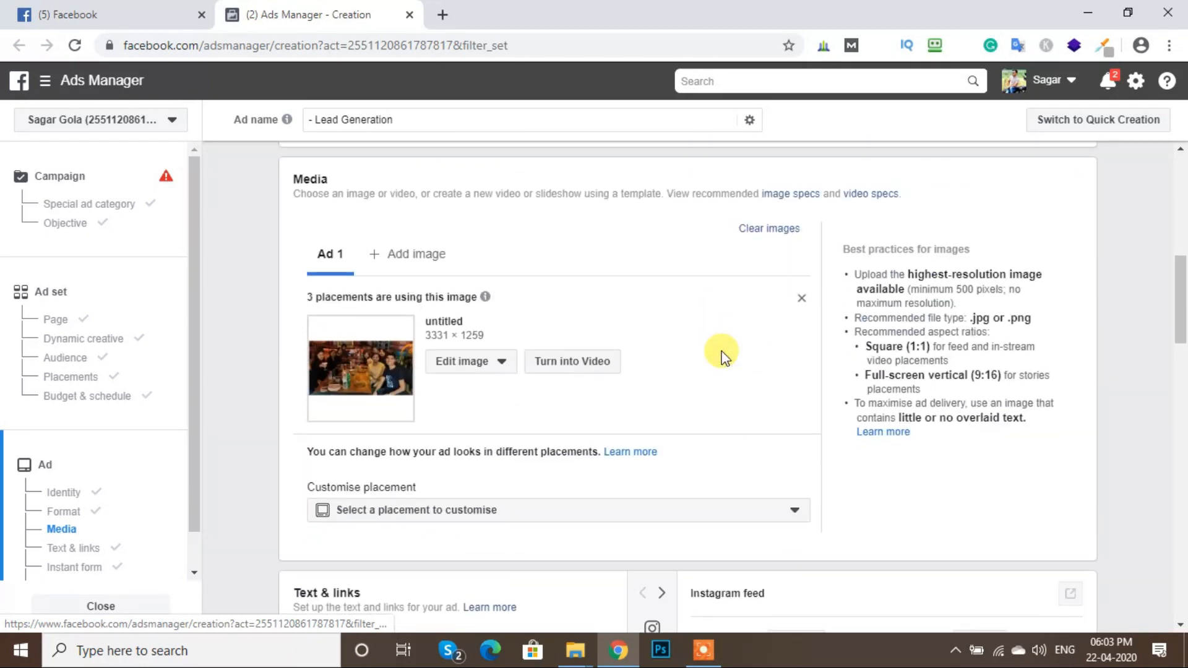
scroll(724, 357, "down", 1)
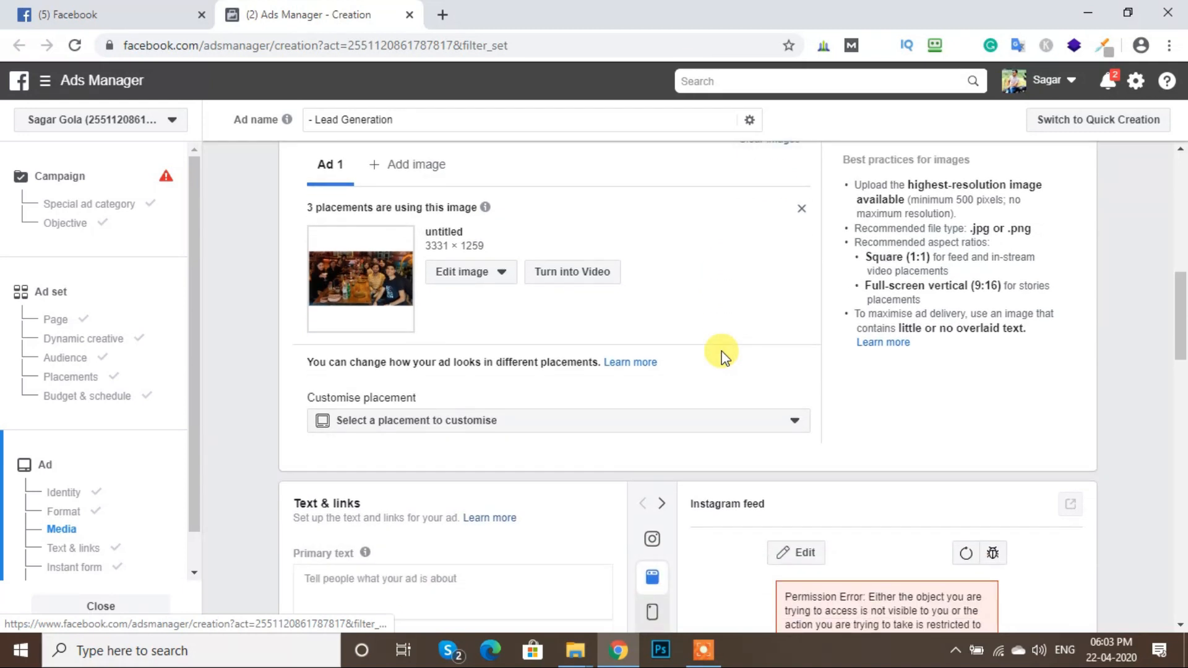
left_click(724, 354)
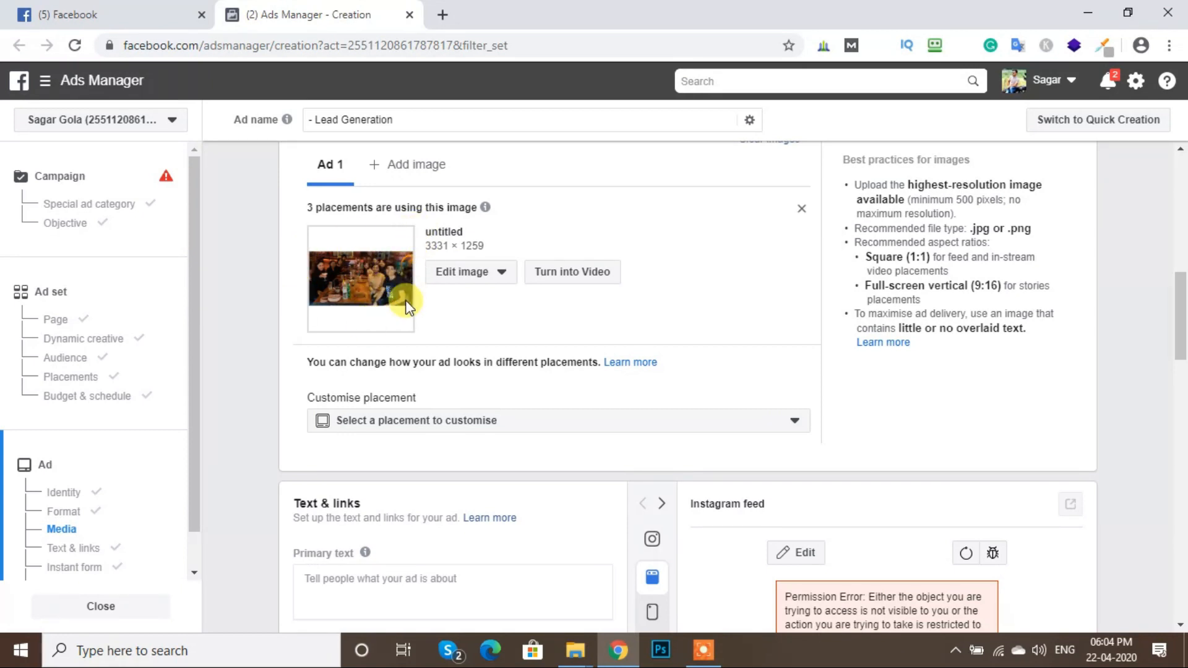
left_click(484, 276)
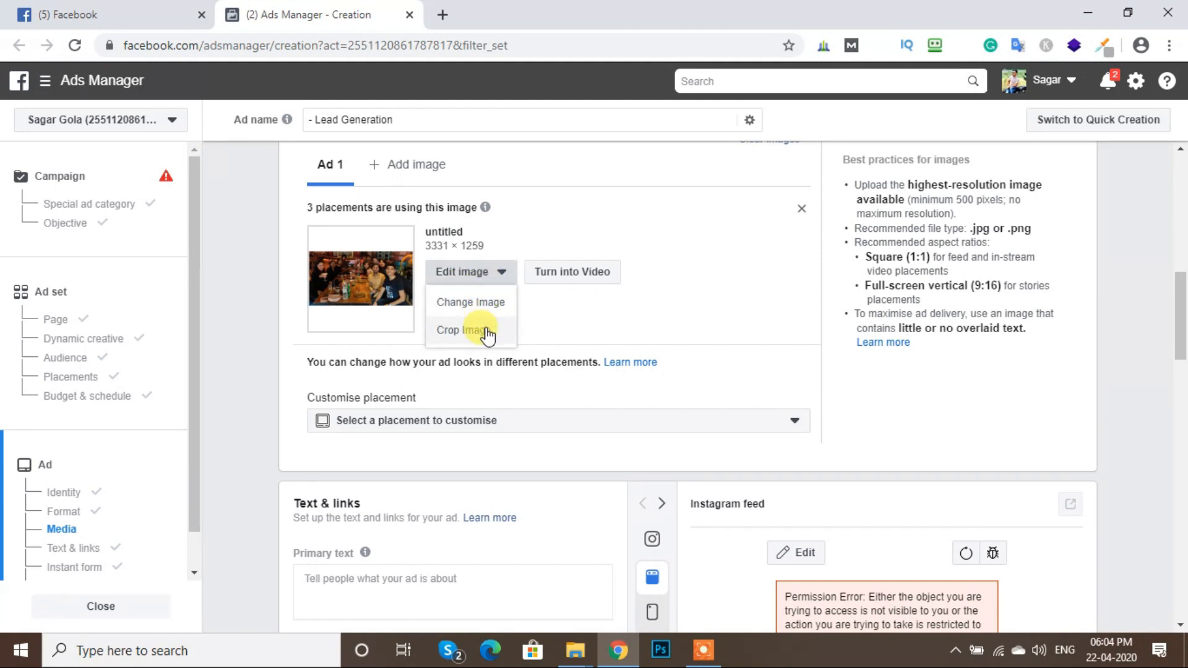
left_click(639, 318)
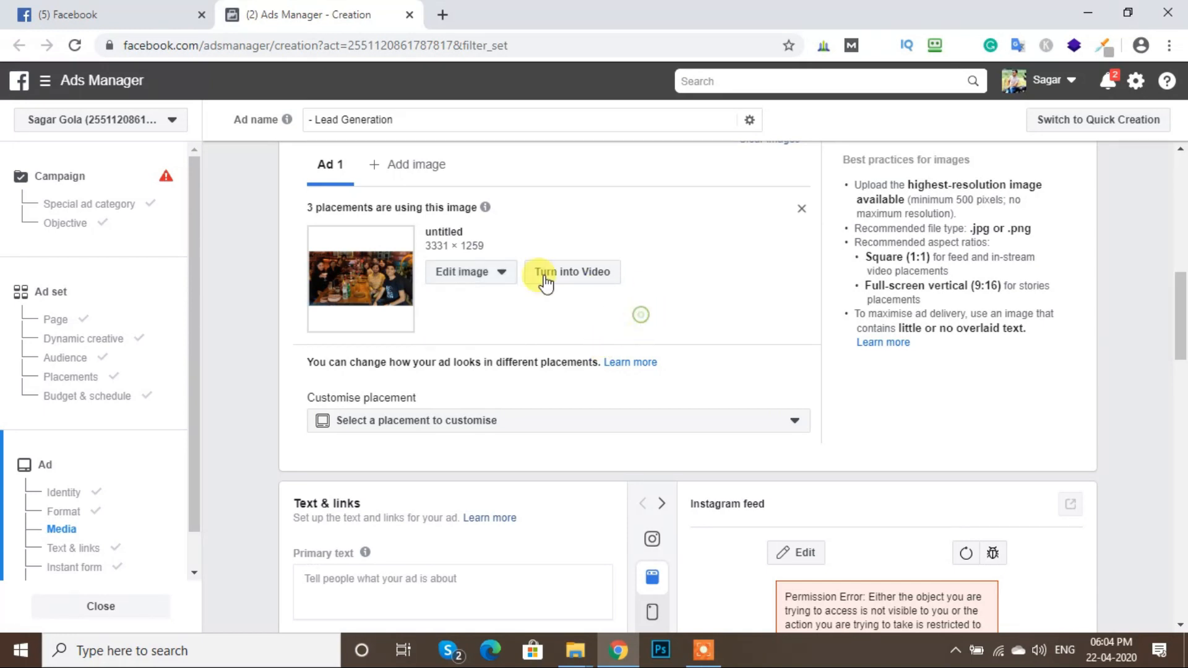
left_click(471, 272)
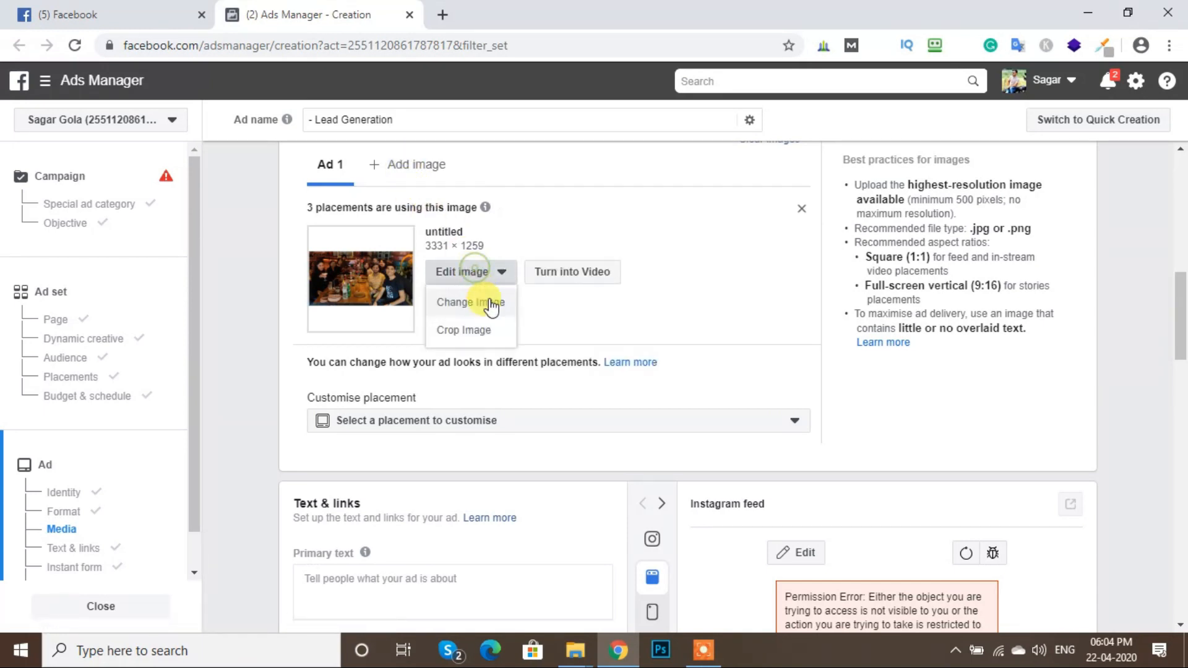
left_click(494, 301)
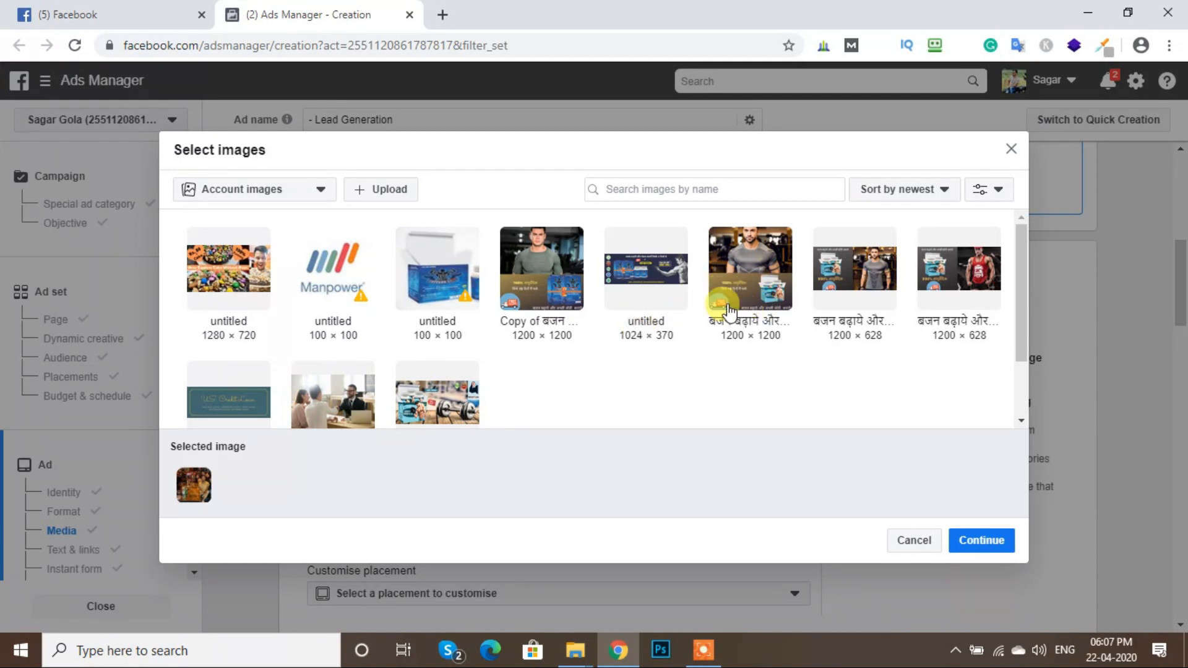
left_click(751, 286)
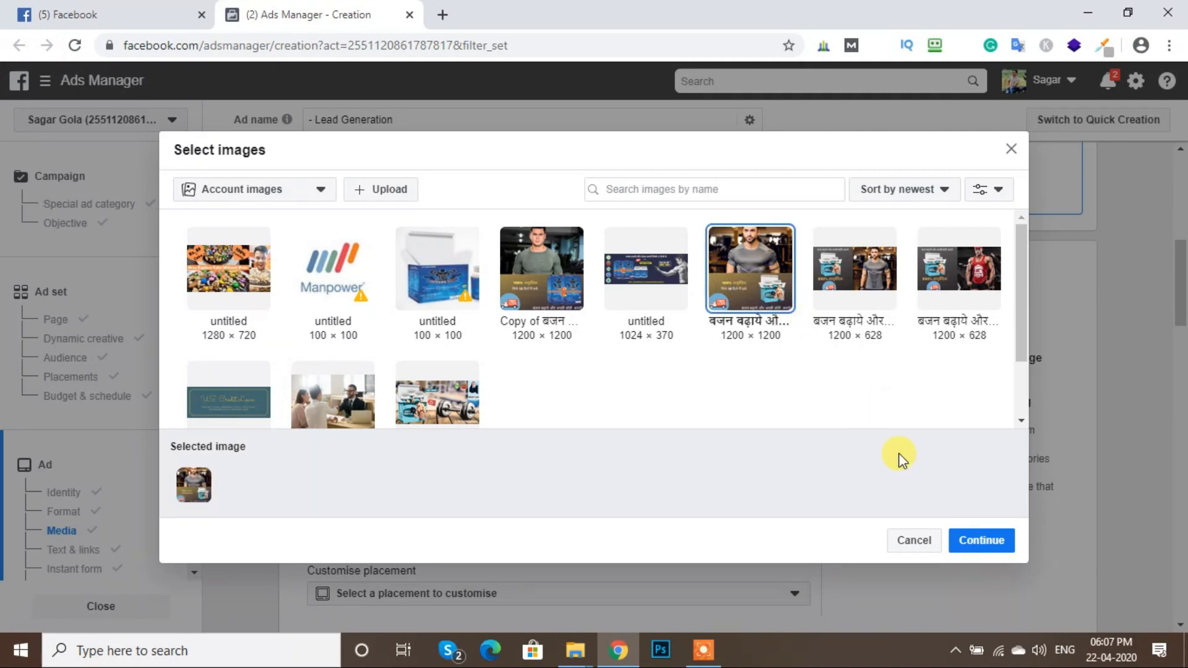
left_click(998, 541)
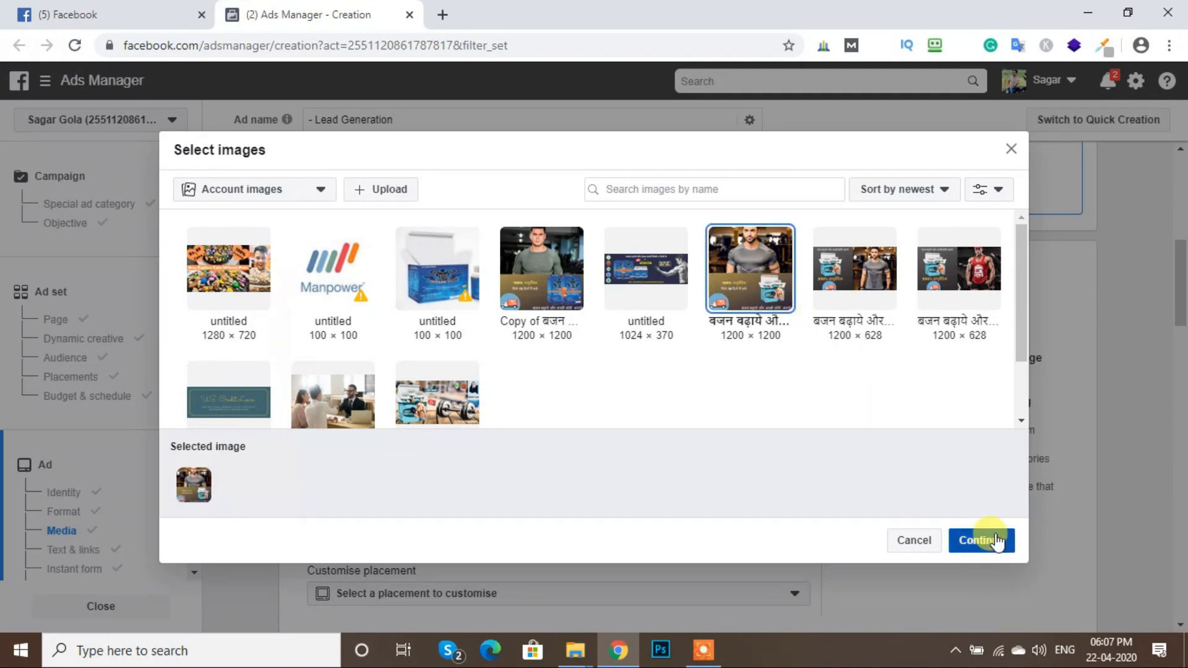
left_click(998, 540)
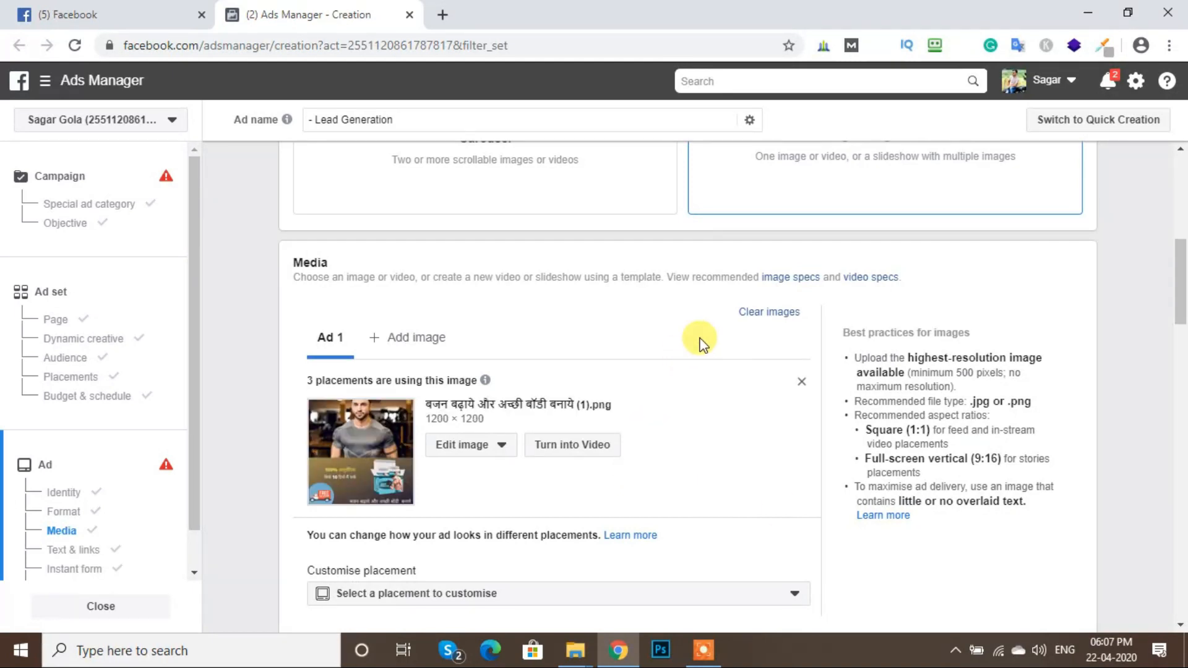
Review the ad image's dimensions, its editing and video options, and the placement customisation setting
scroll(698, 350, "down", 1)
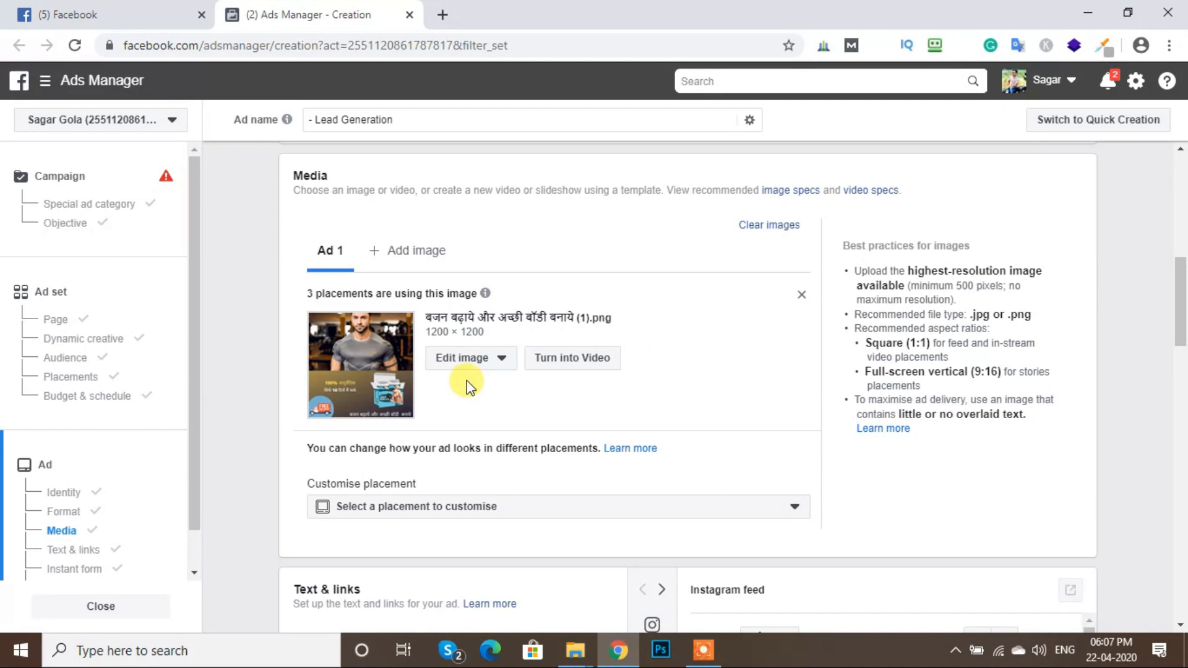
scroll(499, 326, "down", 2)
scroll(499, 326, "up", 1)
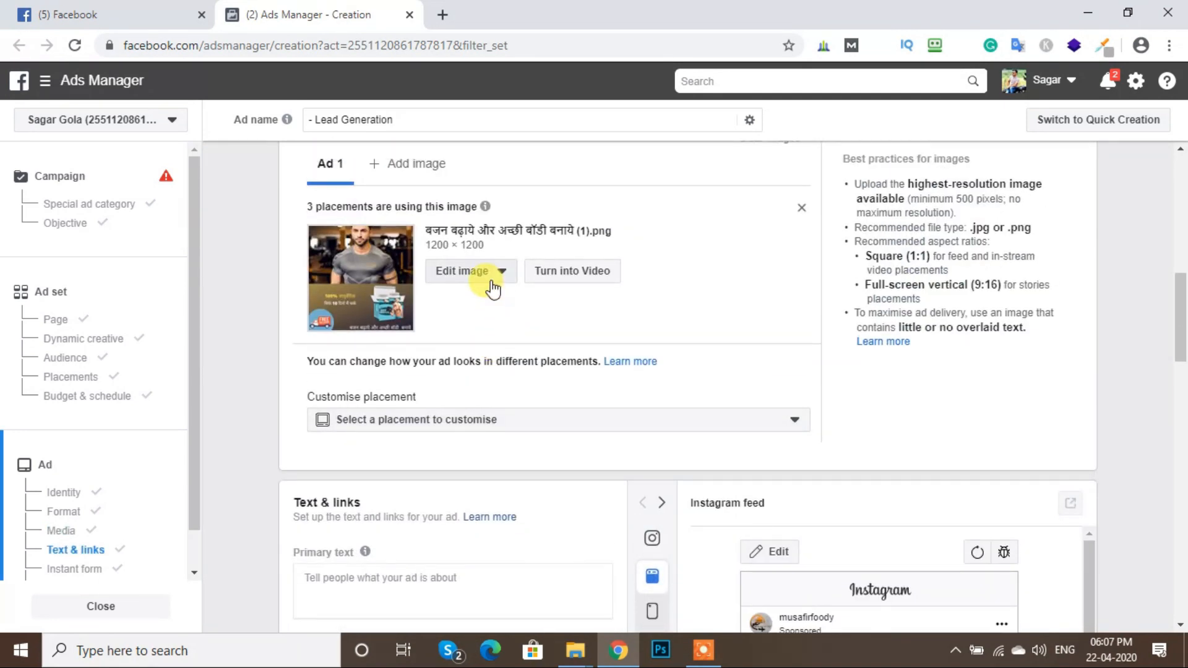
scroll(492, 288, "up", 1)
left_click_drag(499, 329, 427, 344)
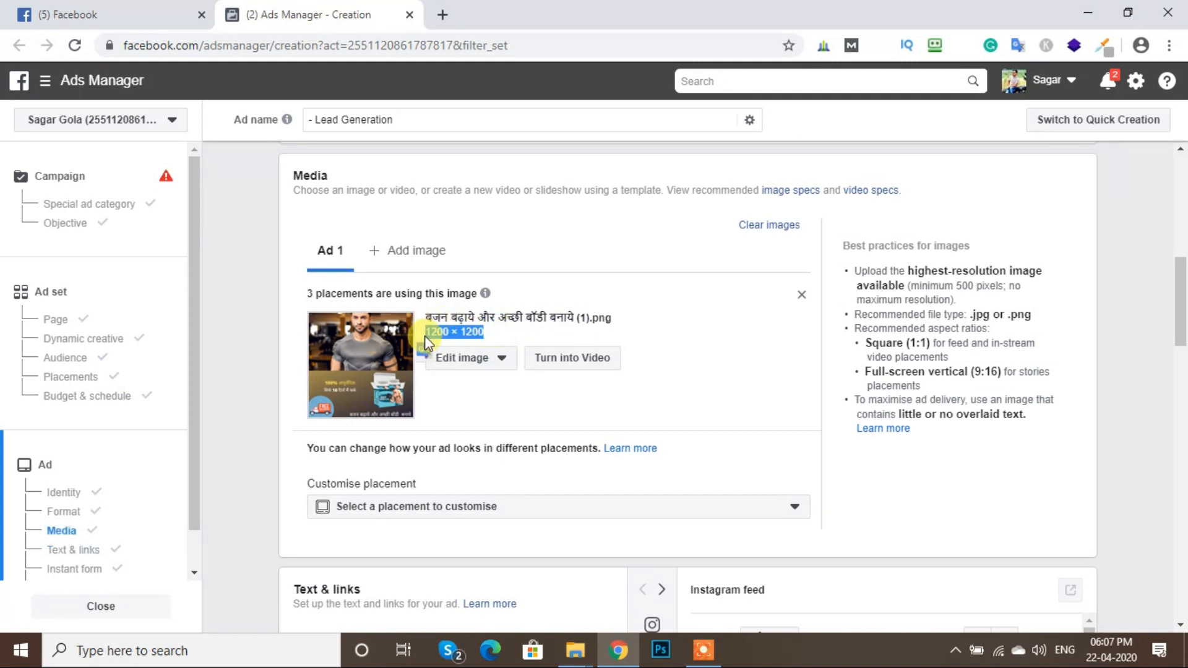
left_click(517, 339)
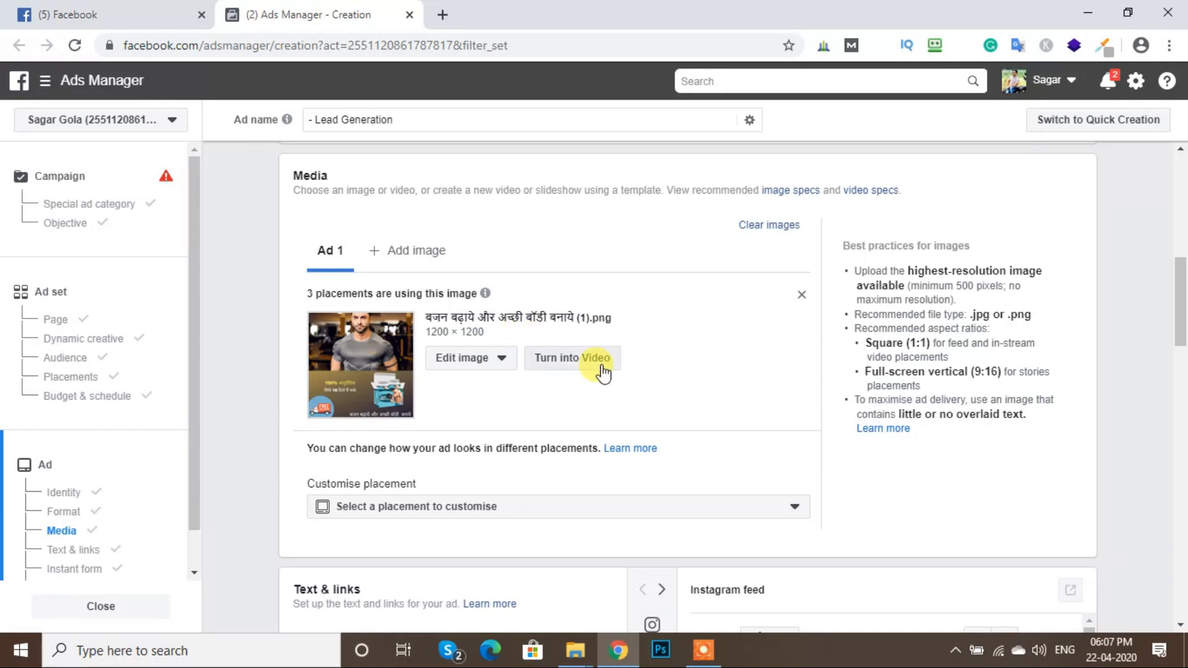
scroll(605, 368, "down", 3)
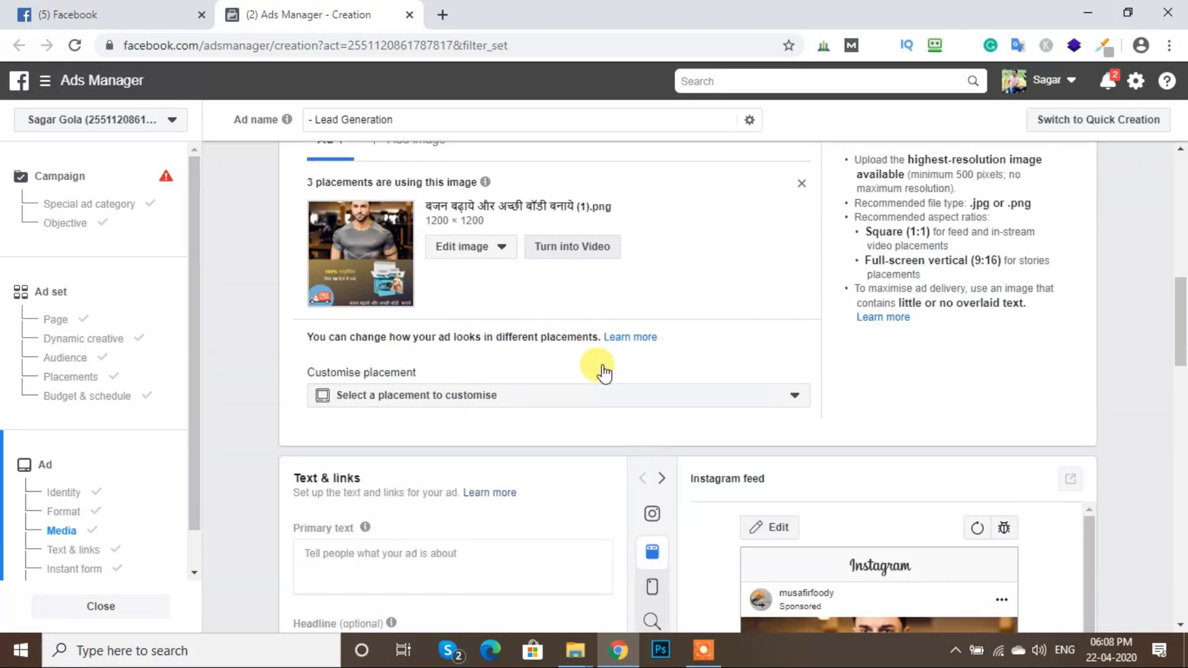
scroll(616, 309, "up", 2)
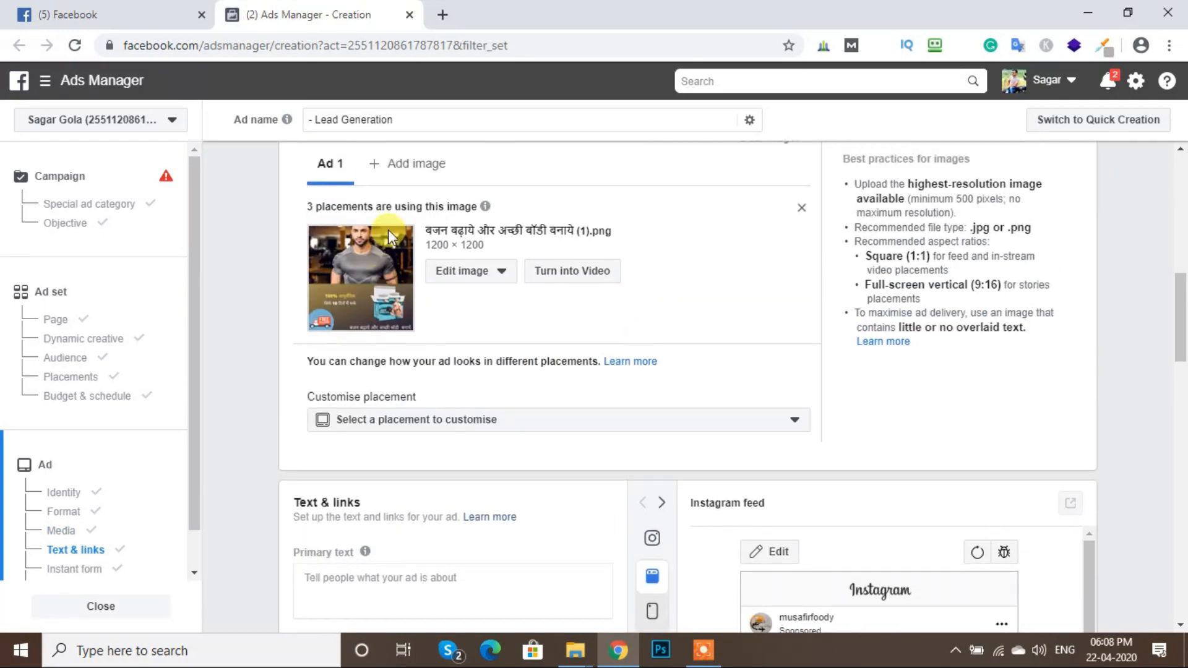
scroll(609, 364, "down", 2)
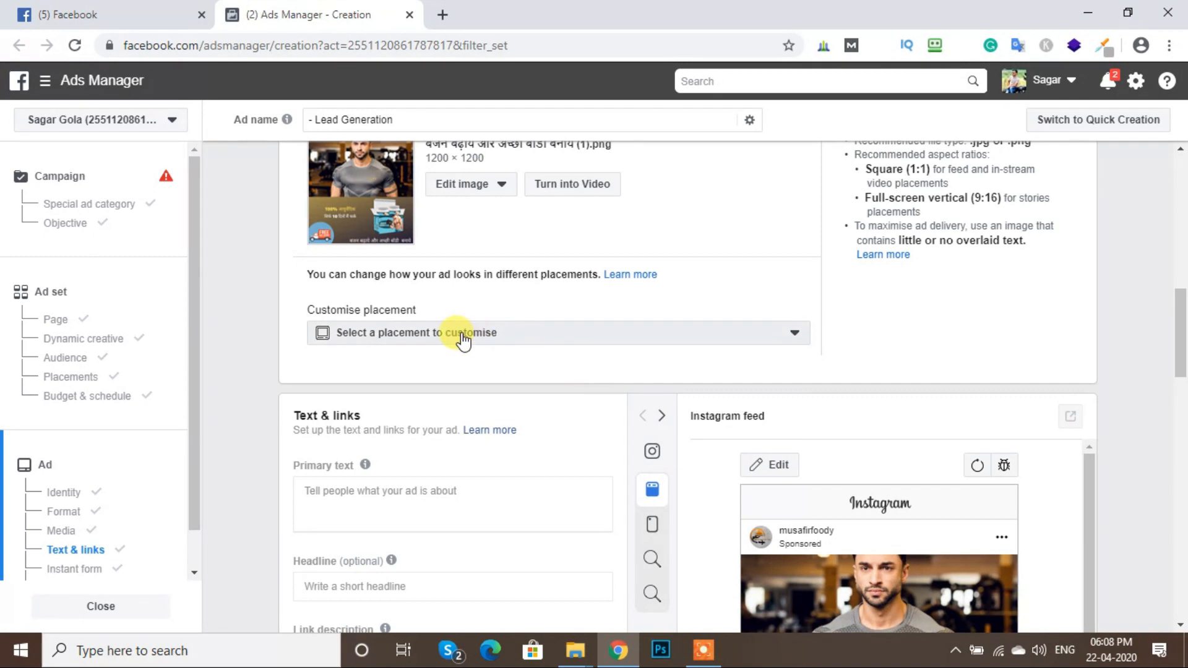
Enter "Body Growth" as the ad's primary text and check it in the Instagram feed preview
scroll(458, 371, "down", 2)
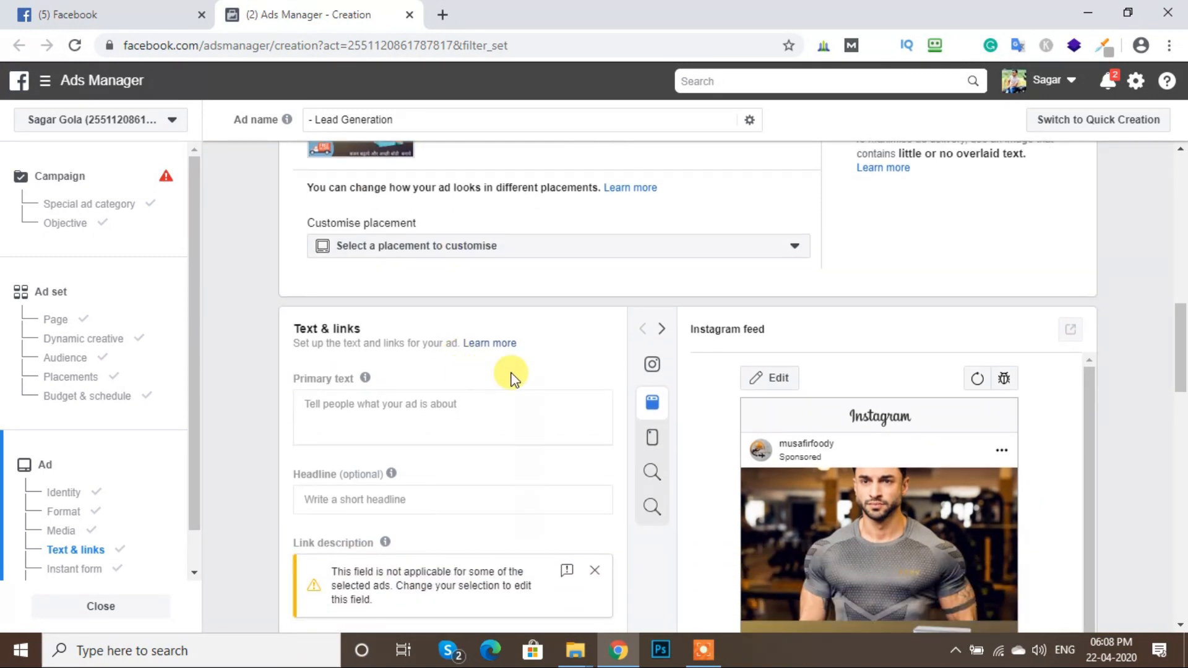
scroll(459, 327, "down", 2)
left_click(457, 326)
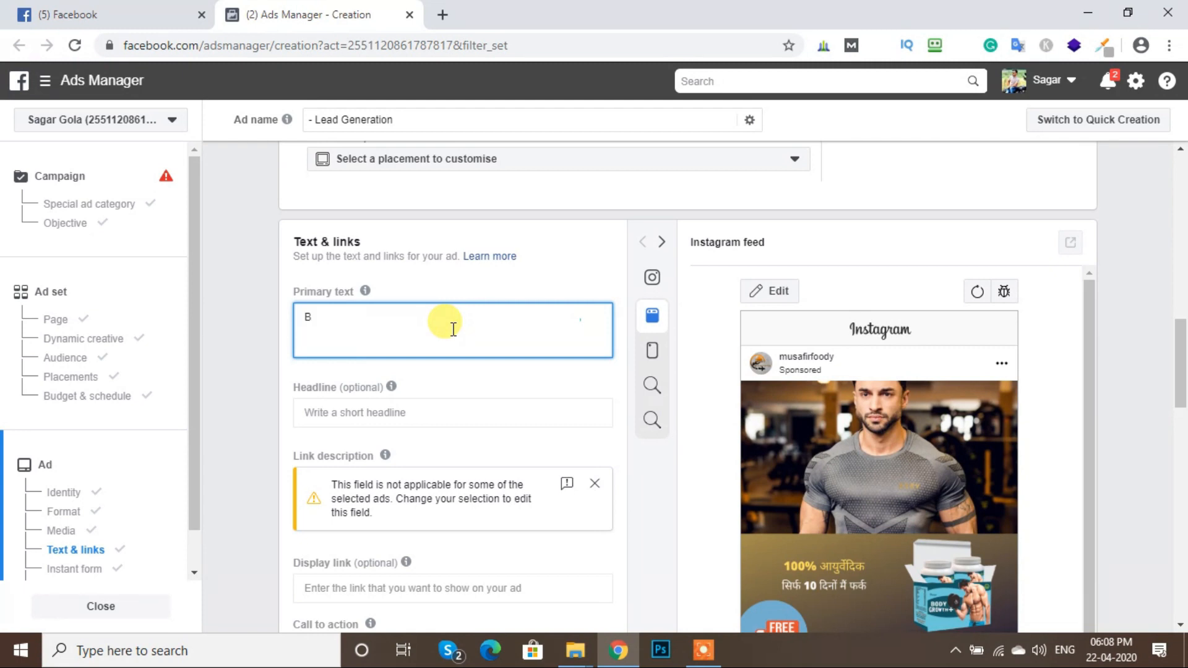
type("Body ")
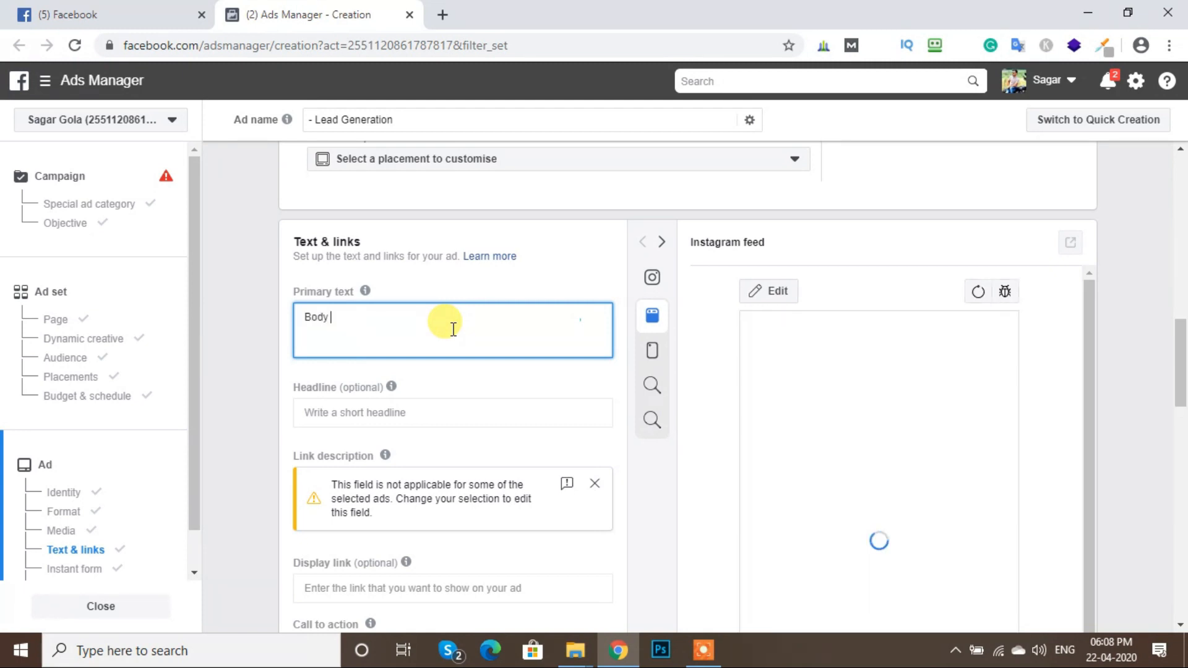
type("Growth")
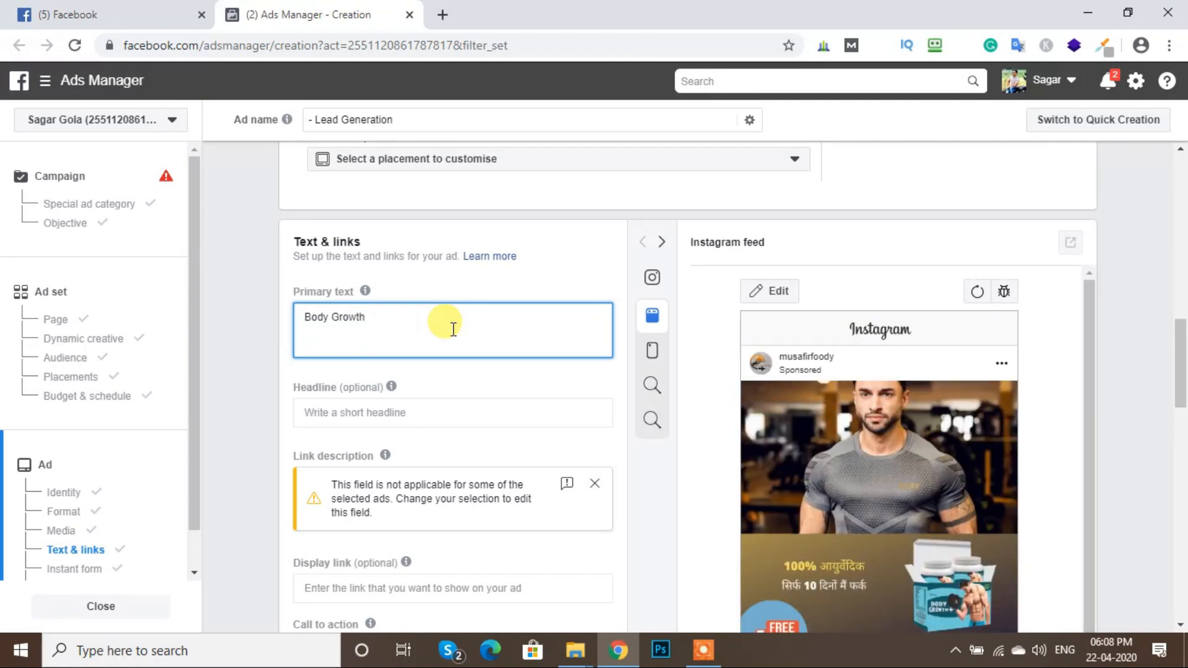
scroll(690, 398, "down", 3)
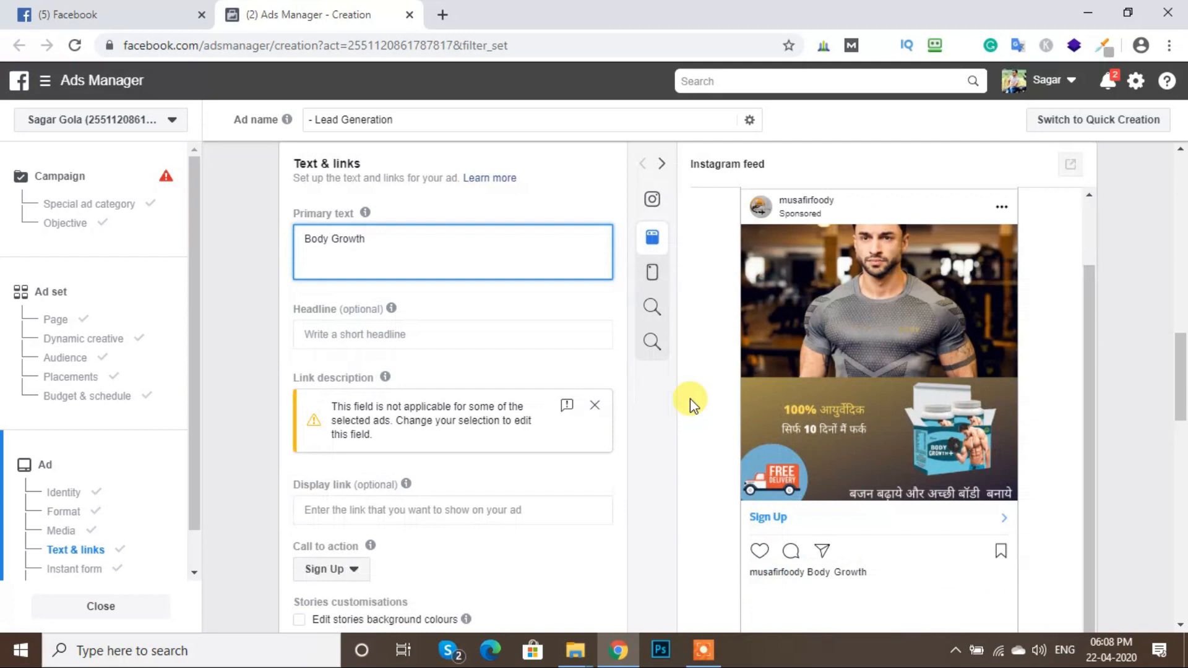
scroll(539, 376, "up", 3)
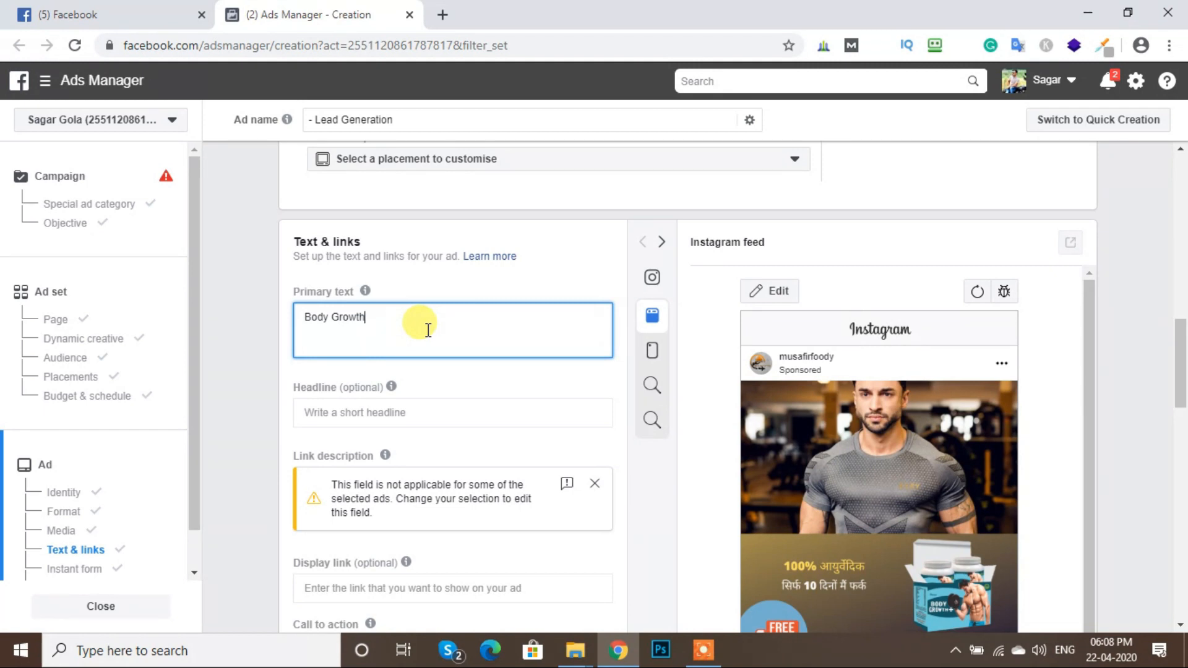
Change the primary text to "New Body Growth" and check the updated Instagram feed preview
type("New")
scroll(421, 325, "down", 3)
scroll(717, 365, "down", 3)
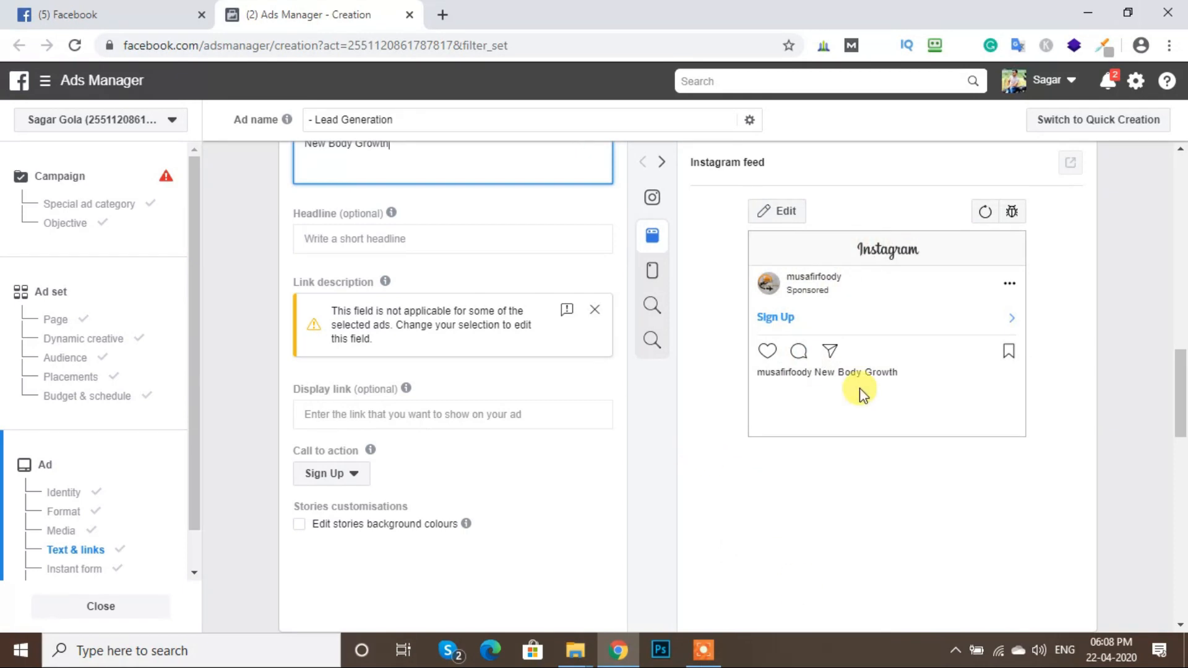
Enter "Body" as the ad's headline and check it against the Instagram feed preview
left_click(817, 374)
scroll(432, 302, "up", 3)
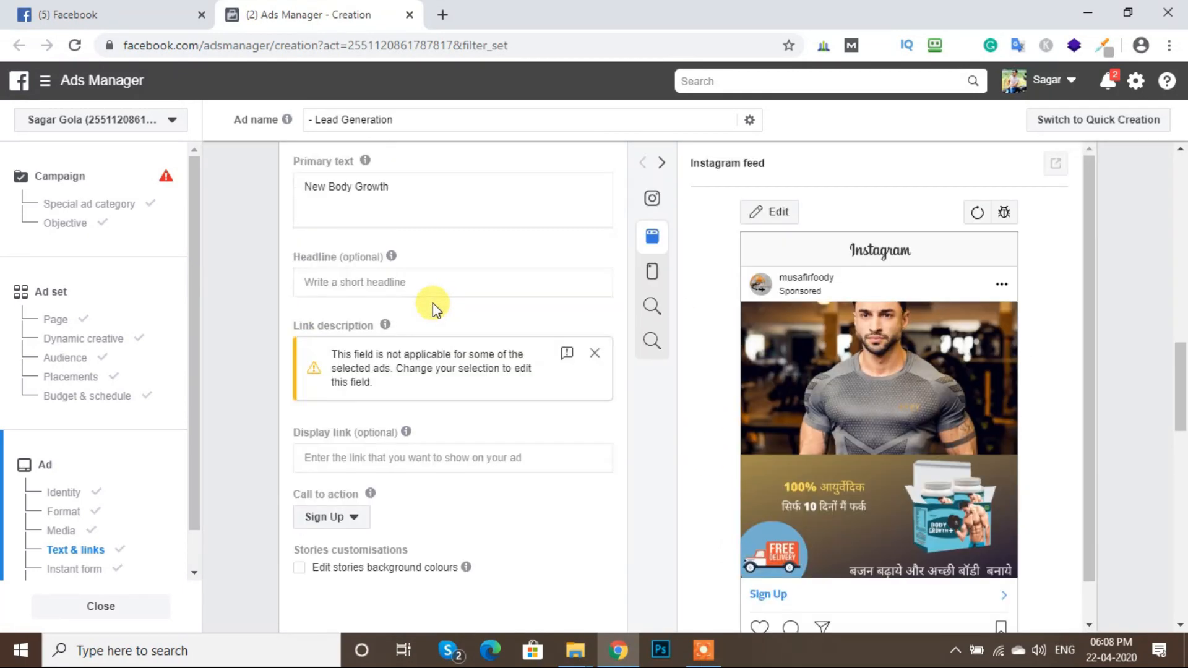
left_click(446, 408)
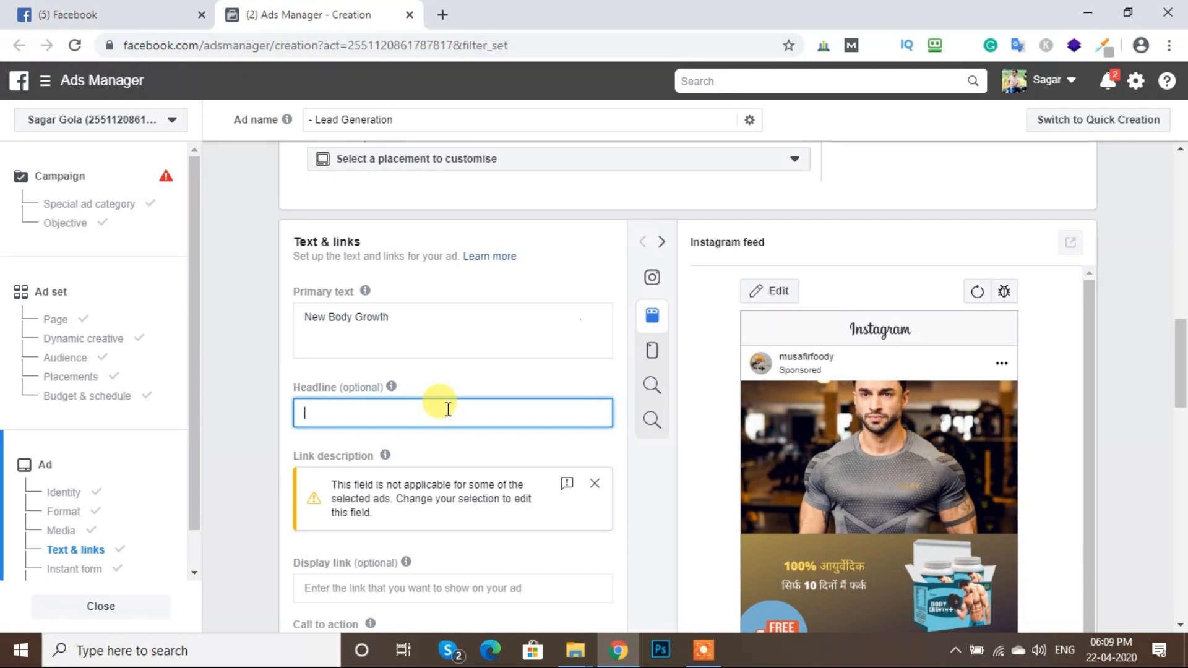
type("Body")
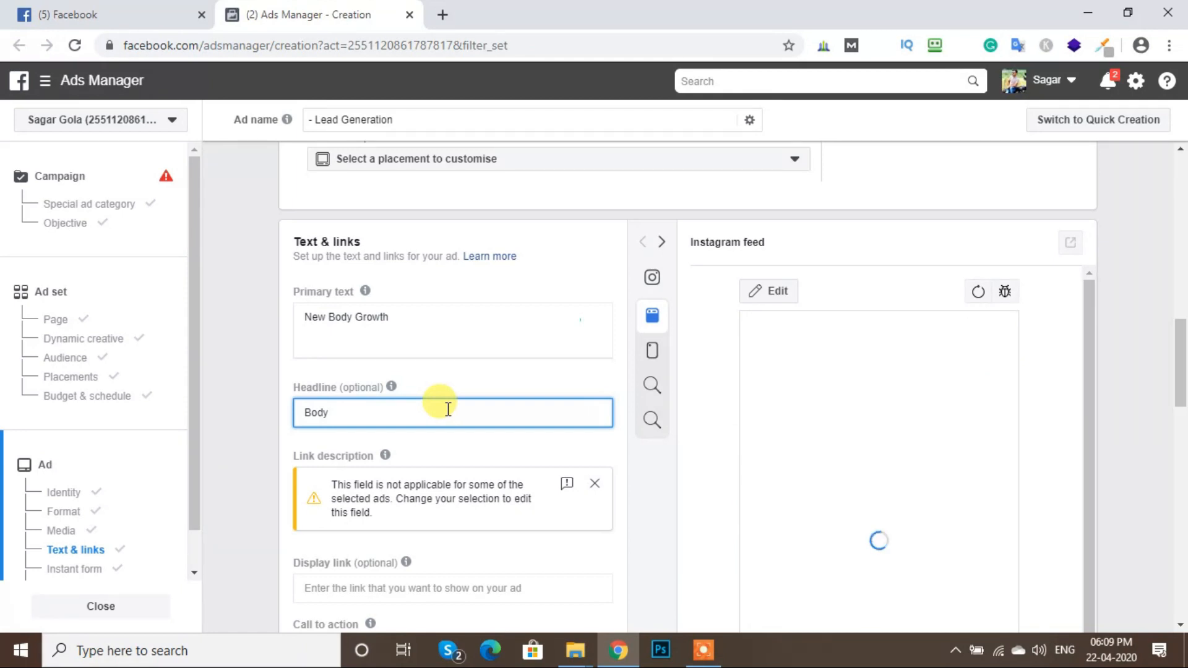
left_click(467, 351)
scroll(893, 488, "down", 4)
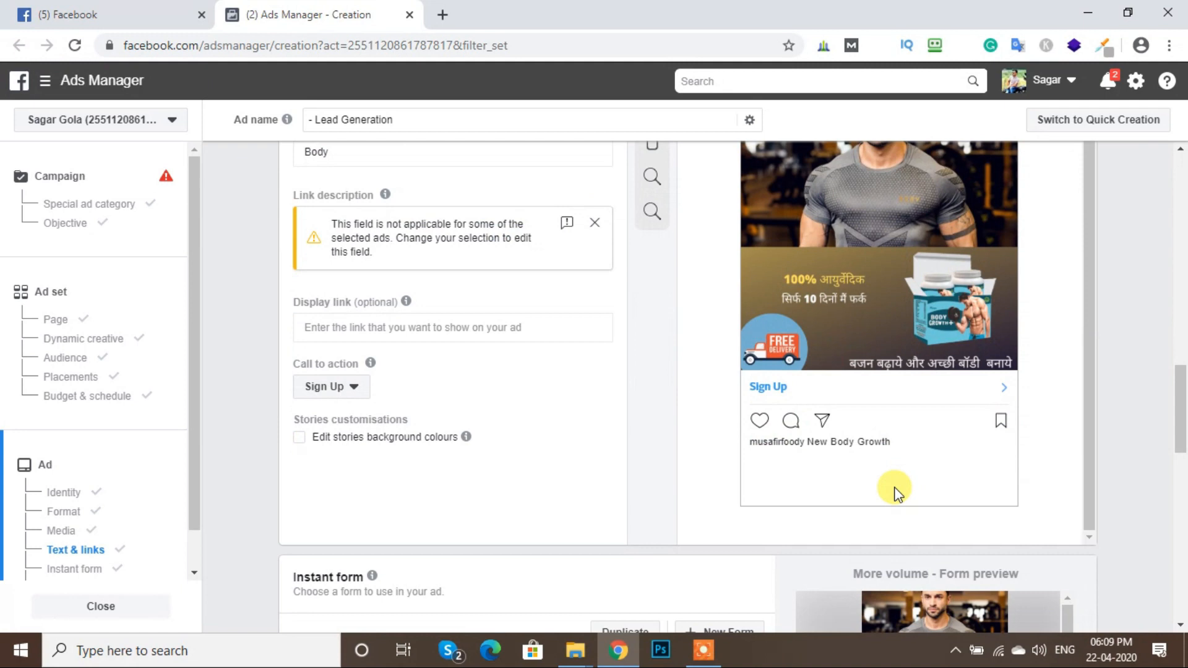
scroll(434, 353, "up", 2)
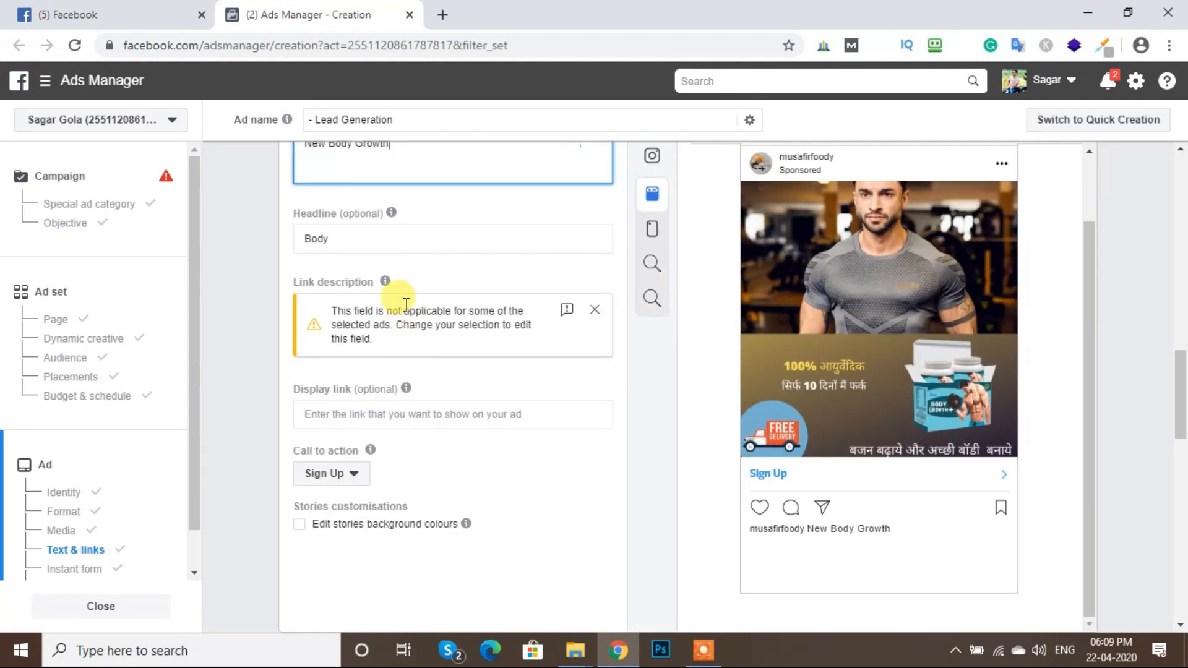
Extend the ad's headline to "Body Growth" and compare it with the text under the image in the Instagram feed preview
left_click(435, 232)
scroll(492, 310, "up", 2)
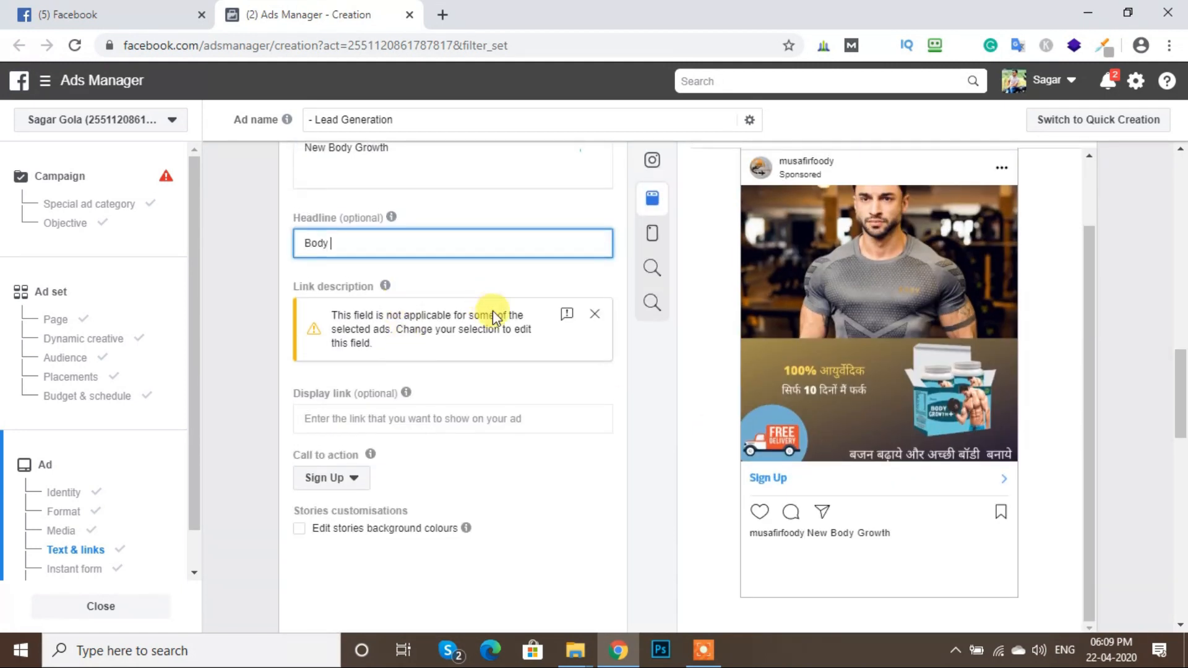
type("Body ")
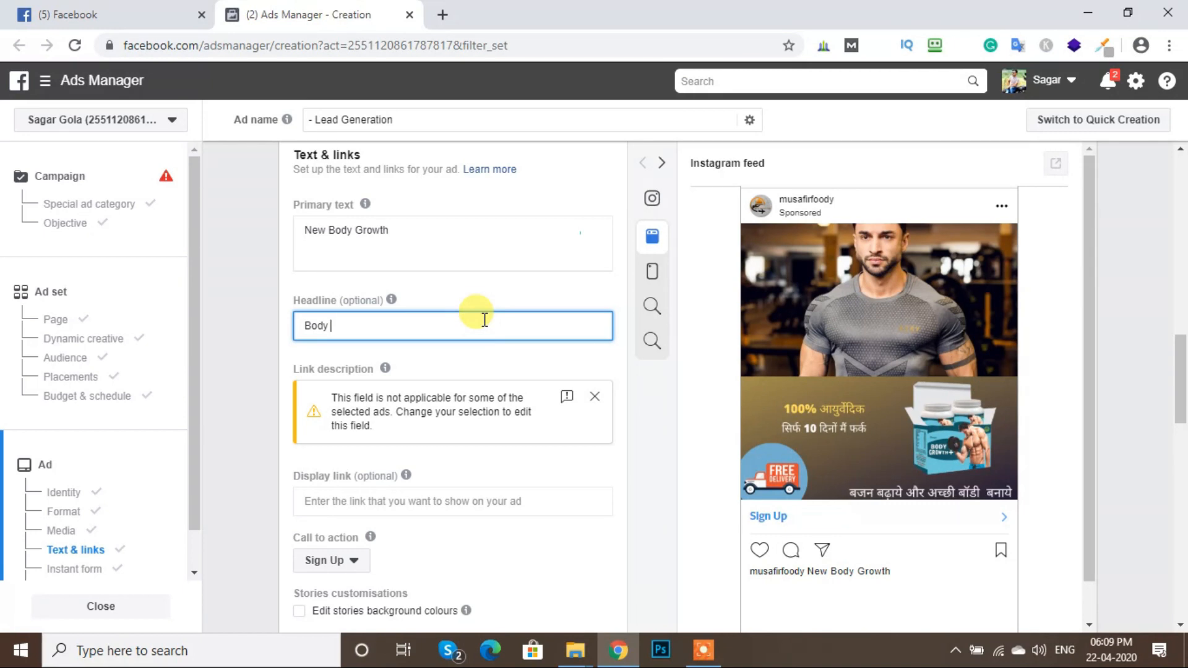
type("Growth")
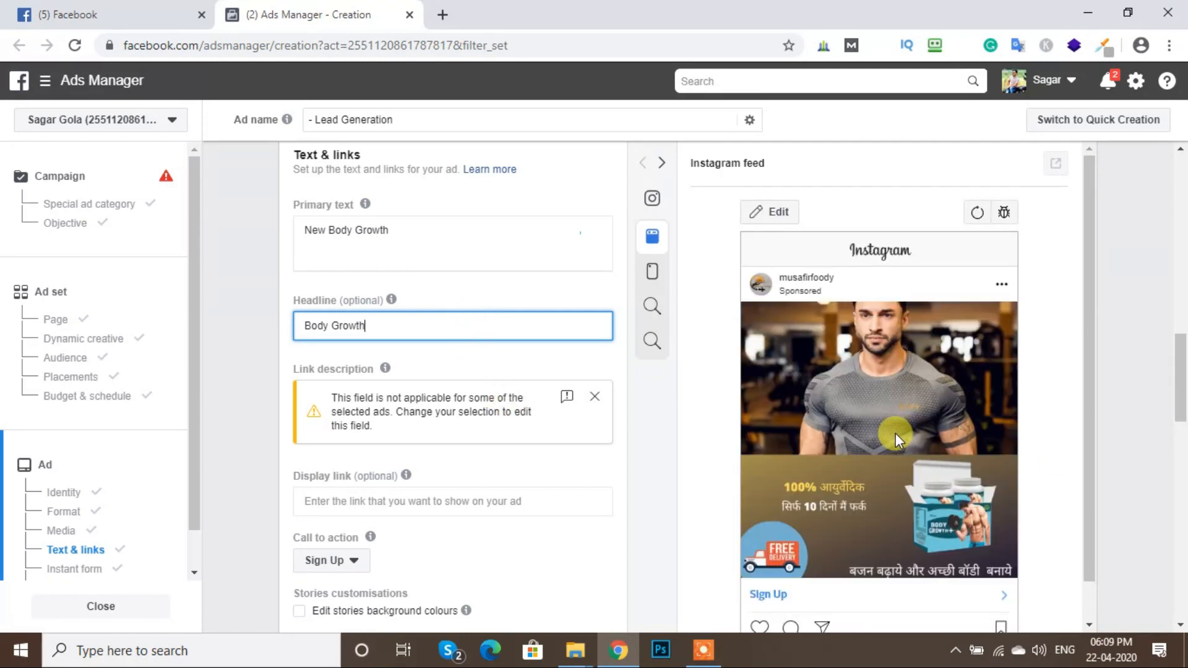
scroll(893, 433, "down", 2)
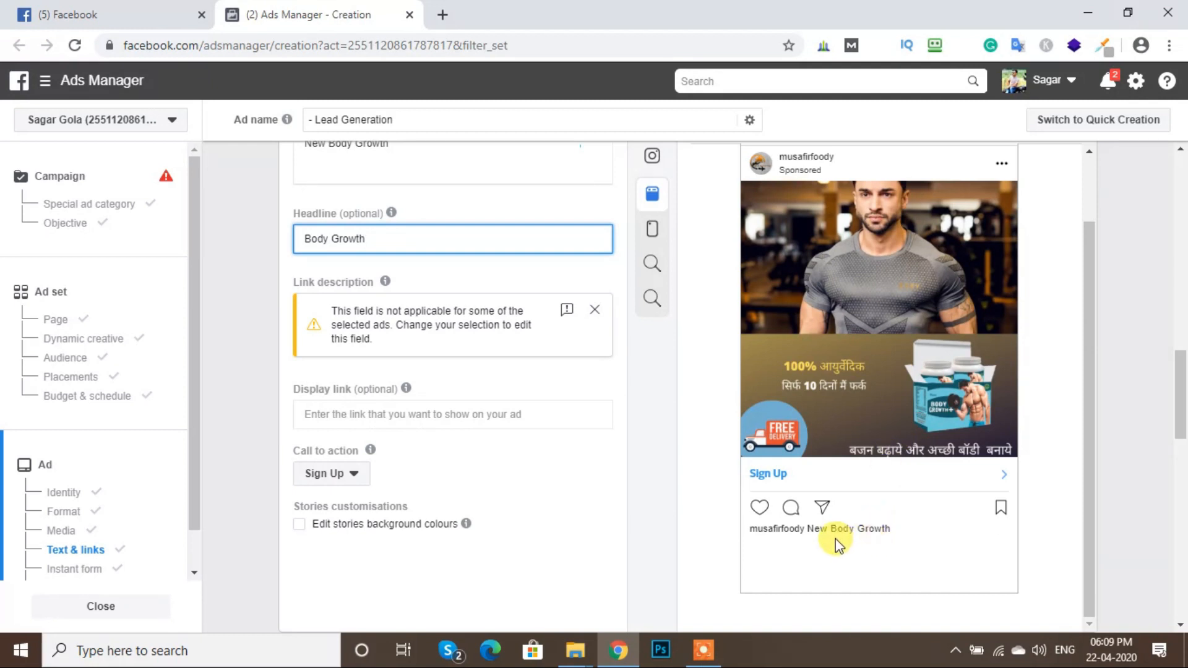
left_click_drag(829, 529, 892, 529)
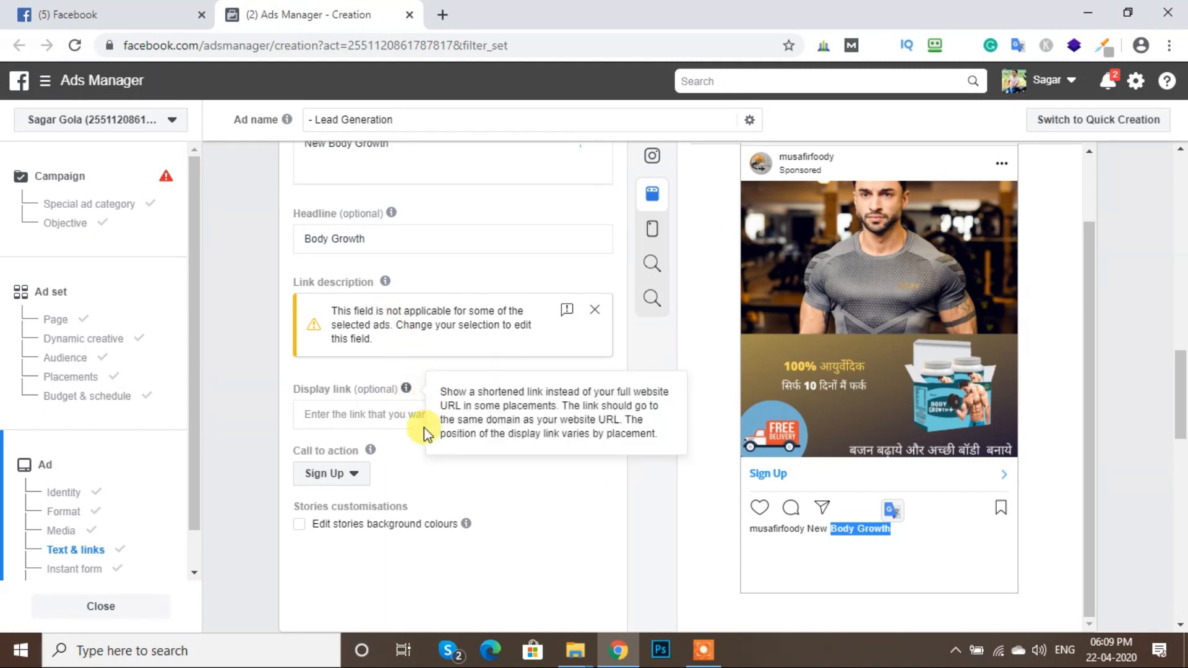
Dismiss the link description notice and leave the optional display link empty
left_click(445, 340)
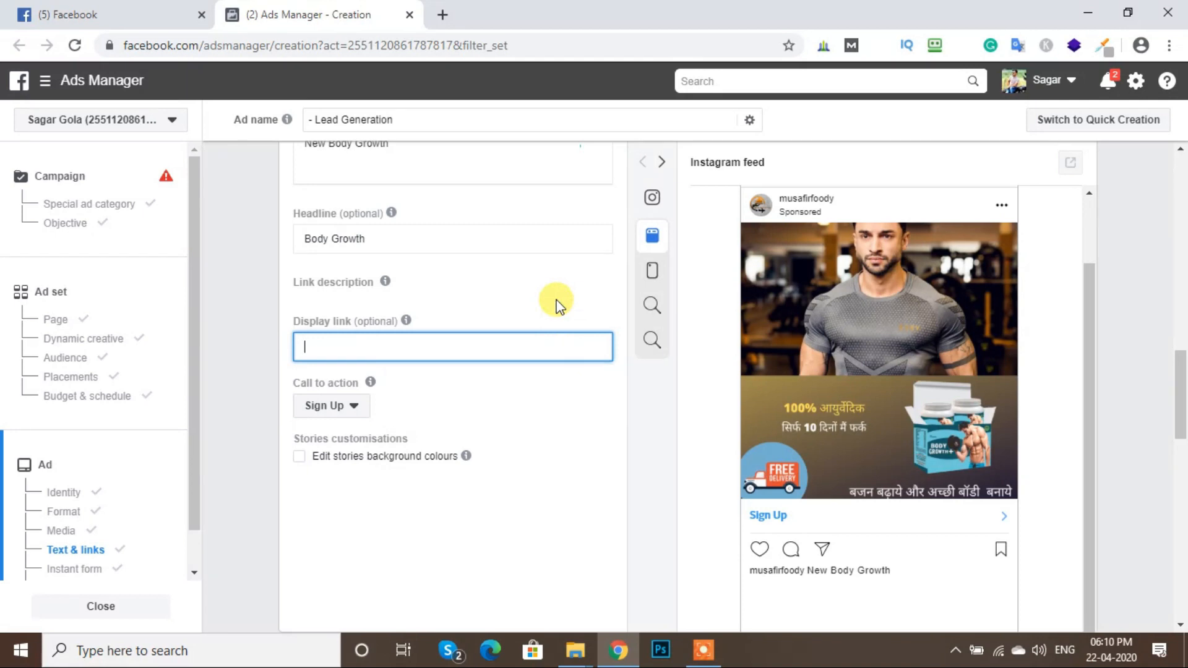
left_click(568, 390)
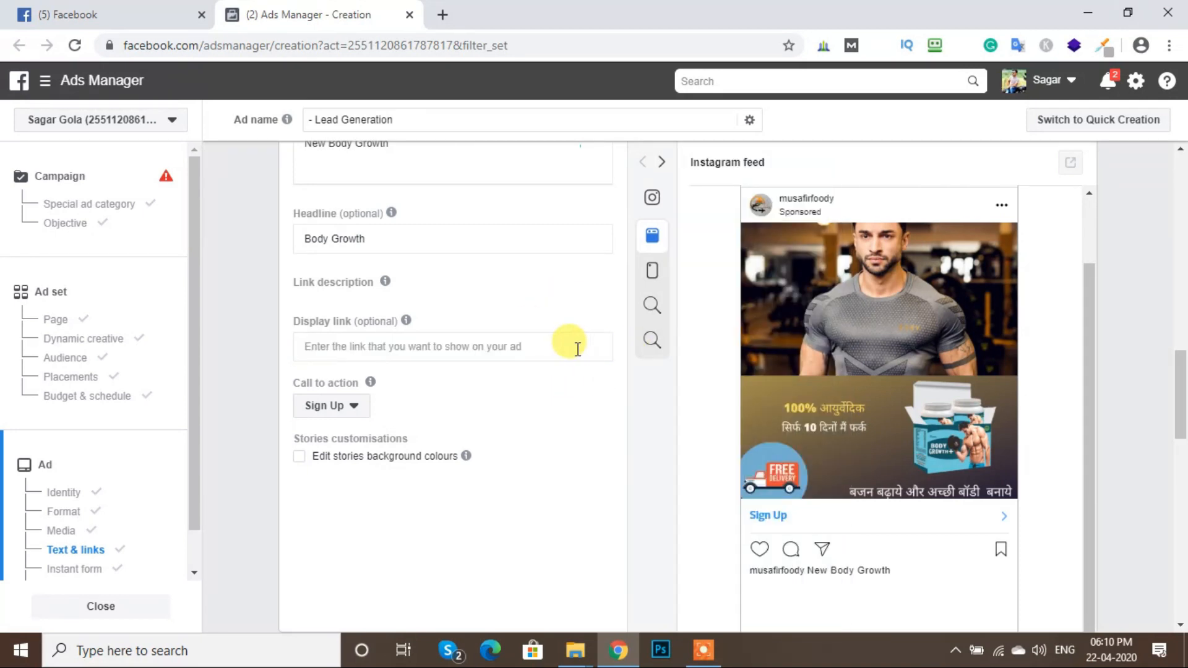
scroll(570, 448, "up", 1)
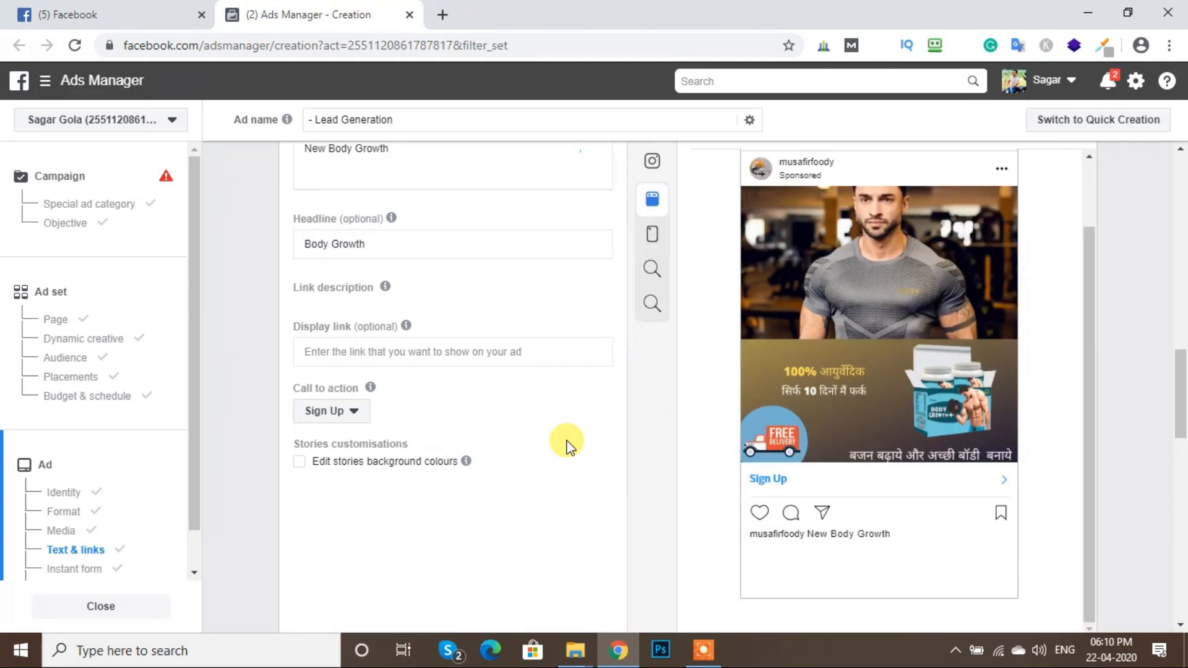
scroll(570, 448, "up", 3)
scroll(570, 448, "down", 3)
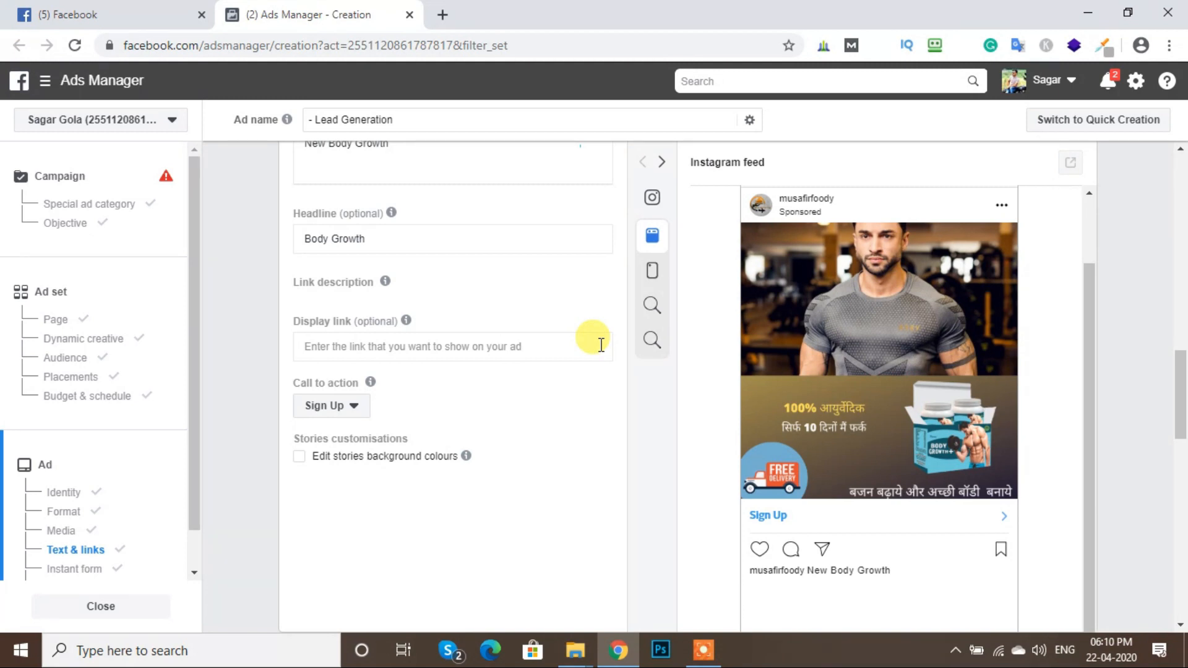
Set the ad's call to action to Get Offer and check it in the Instagram feed preview
left_click(343, 411)
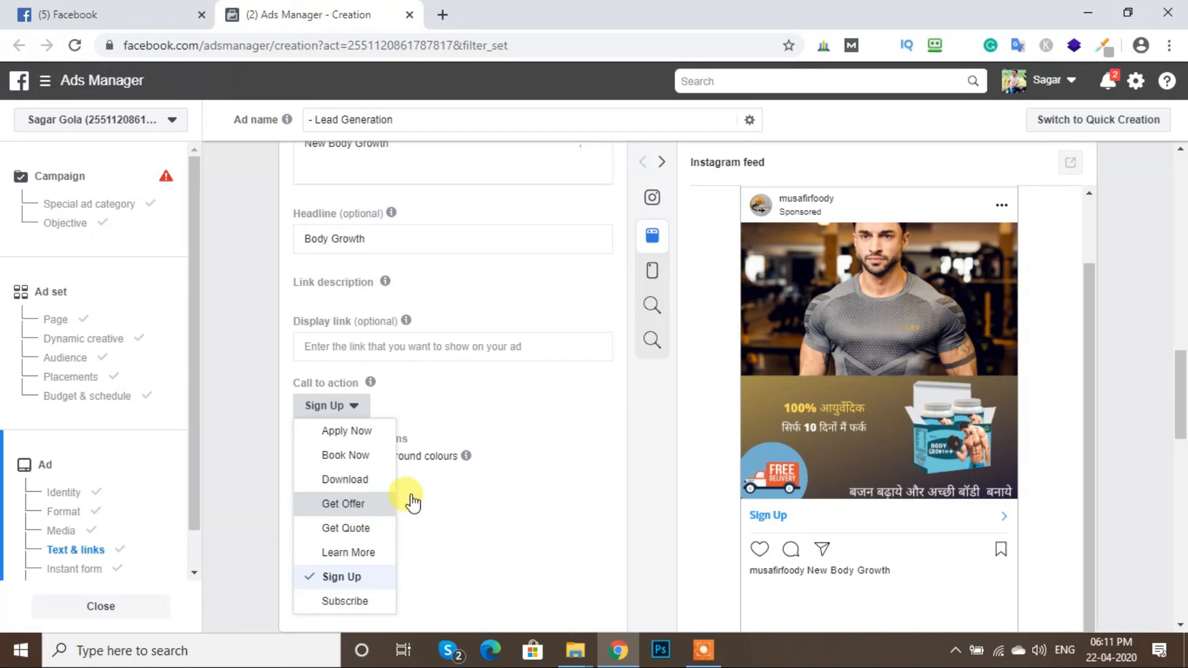
left_click(344, 504)
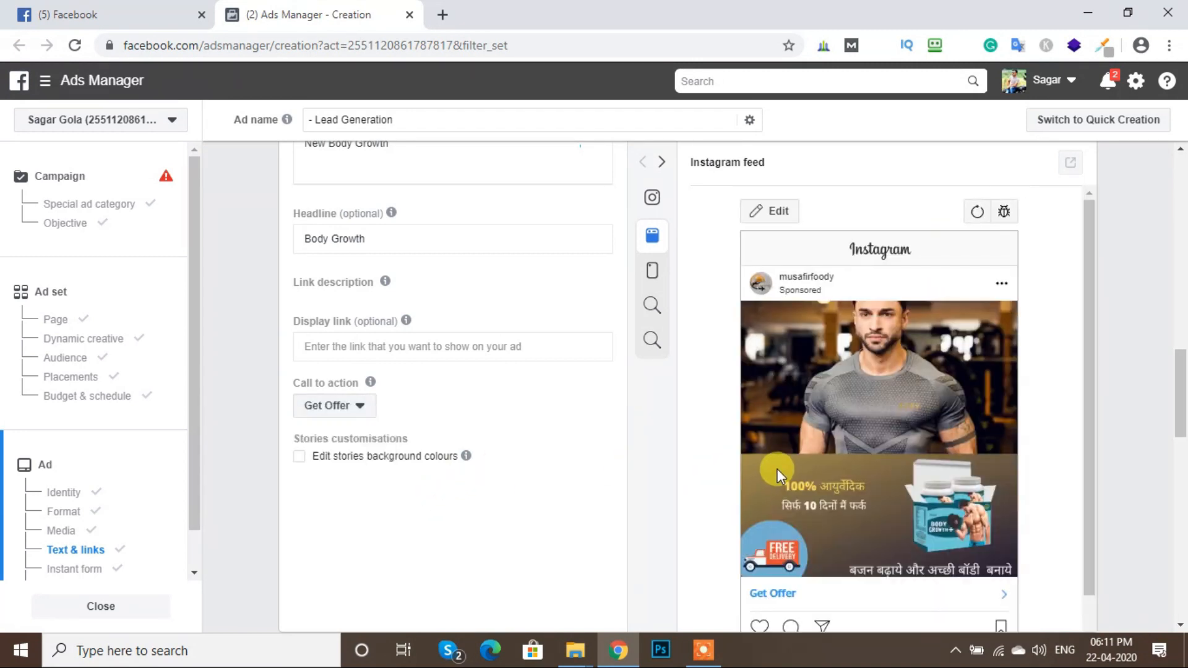
scroll(774, 470, "down", 1)
scroll(767, 470, "up", 1)
Start a new instant form, compare the two form types by trying Higher intent, and set the form type to More volume
scroll(468, 443, "down", 4)
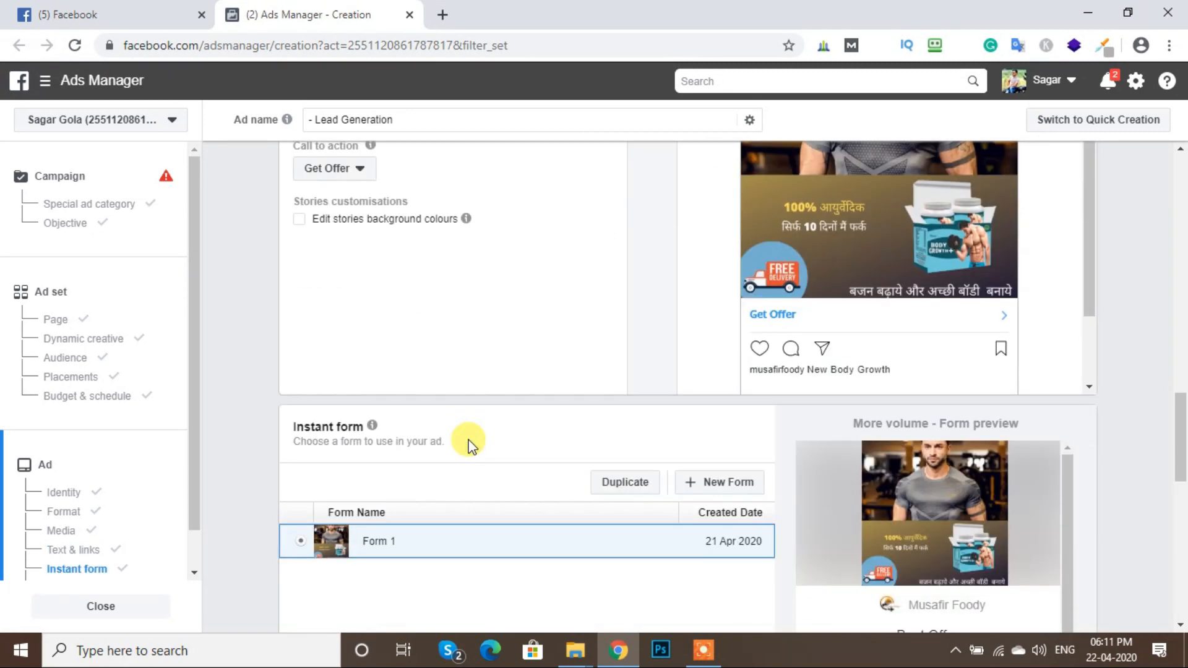
scroll(468, 443, "down", 5)
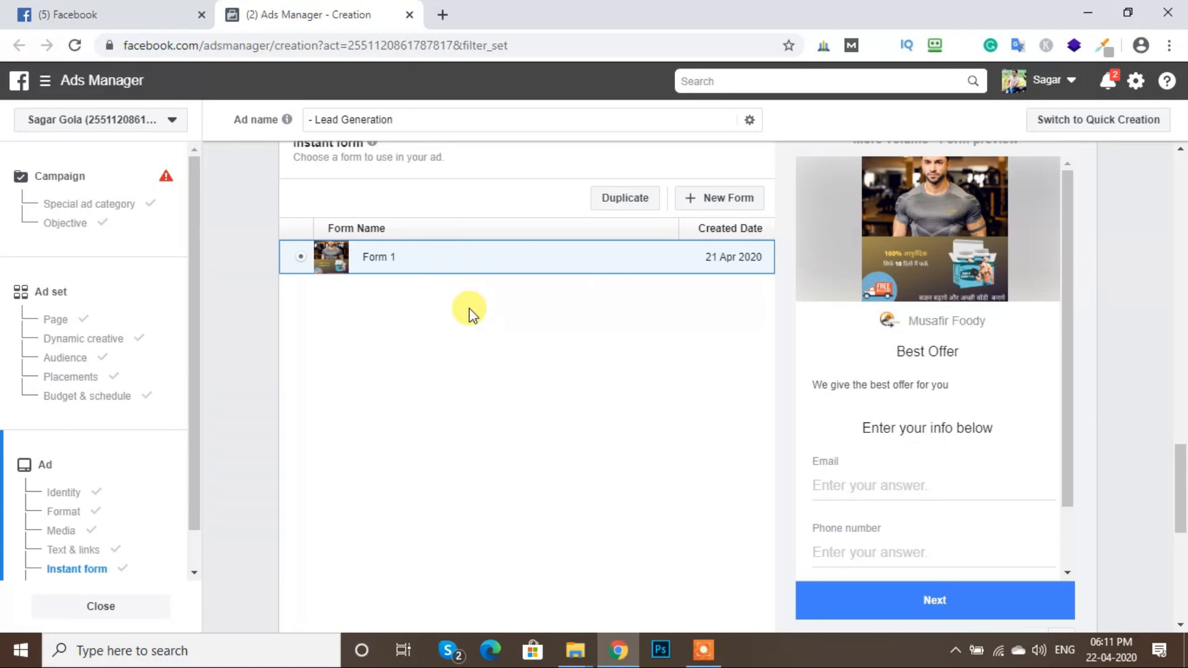
left_click(716, 204)
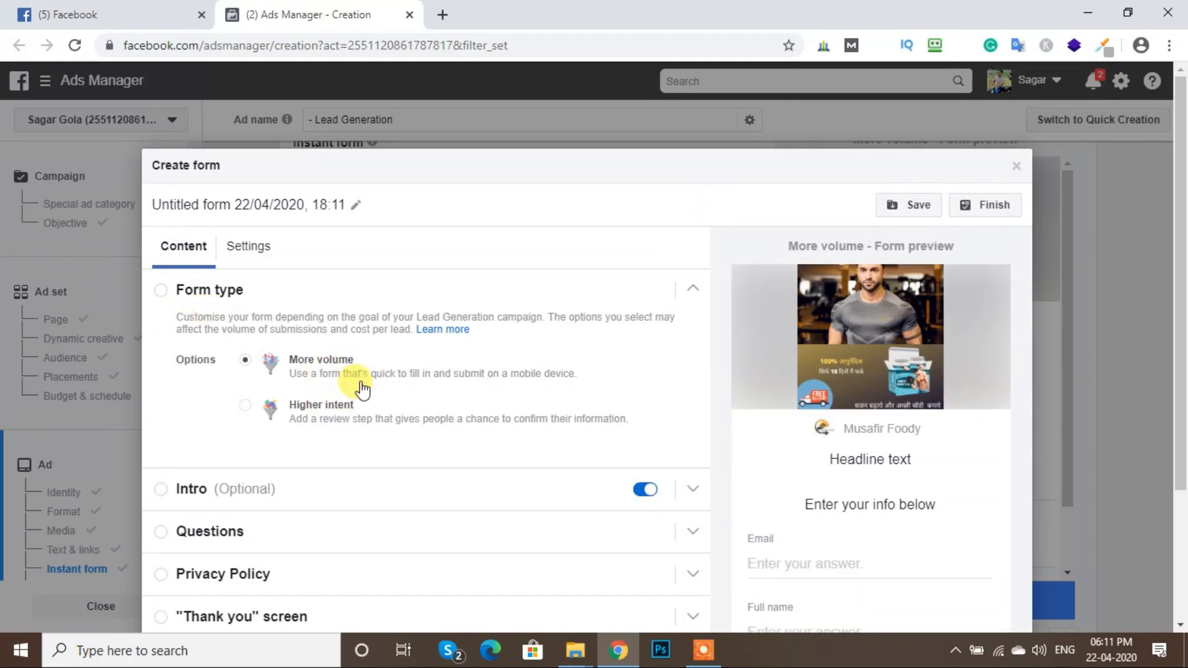
left_click_drag(390, 366, 298, 377)
left_click_drag(371, 406, 273, 406)
left_click_drag(364, 366, 274, 364)
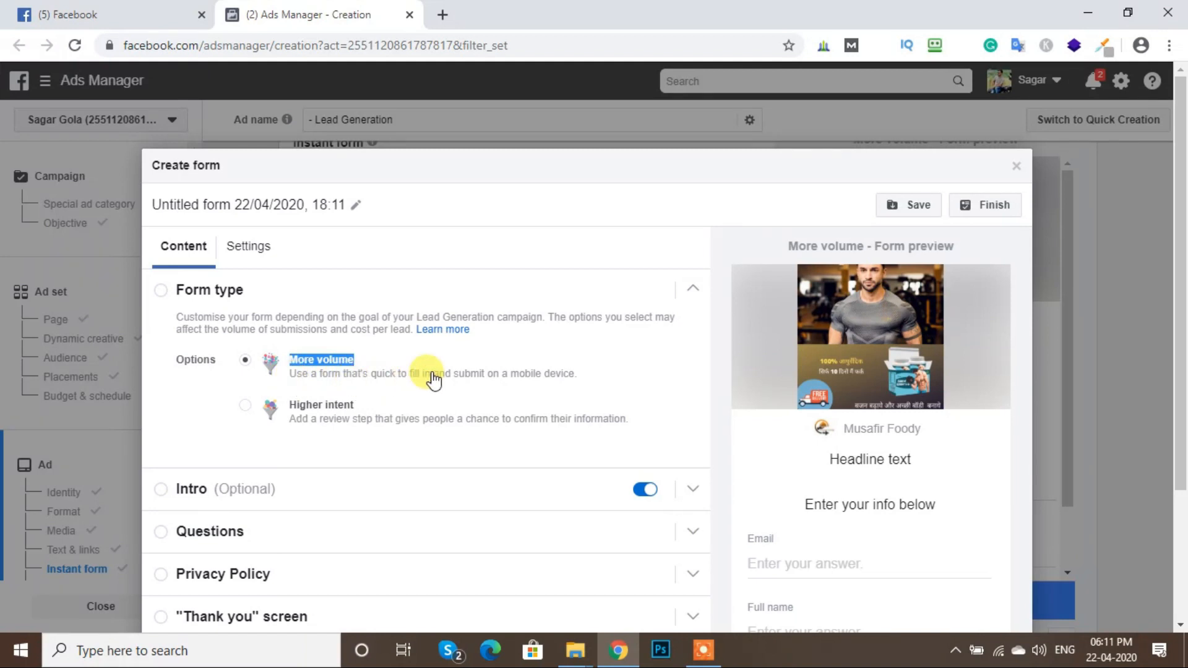
scroll(433, 379, "down", 2)
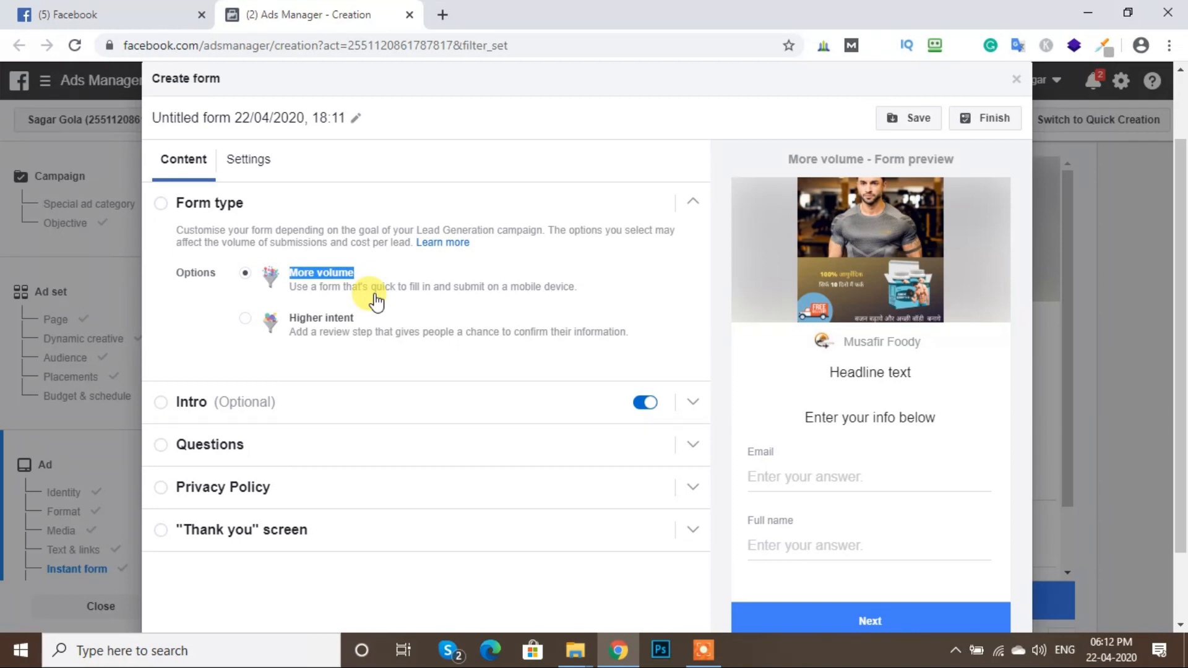
left_click_drag(354, 316, 294, 331)
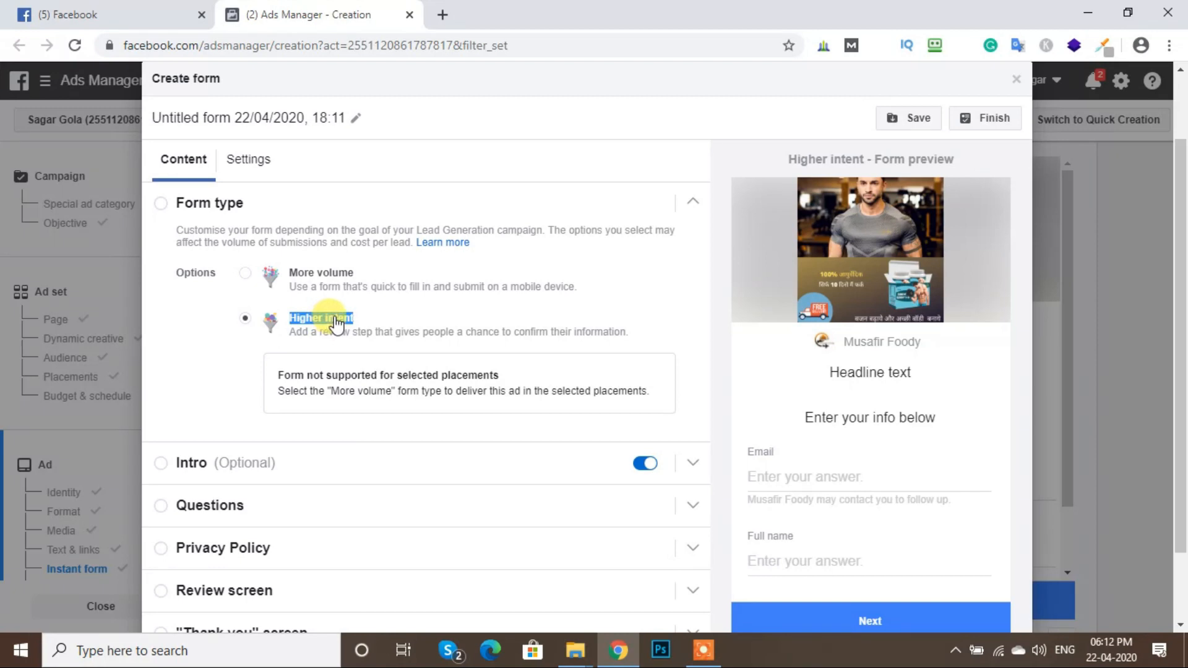
left_click(335, 282)
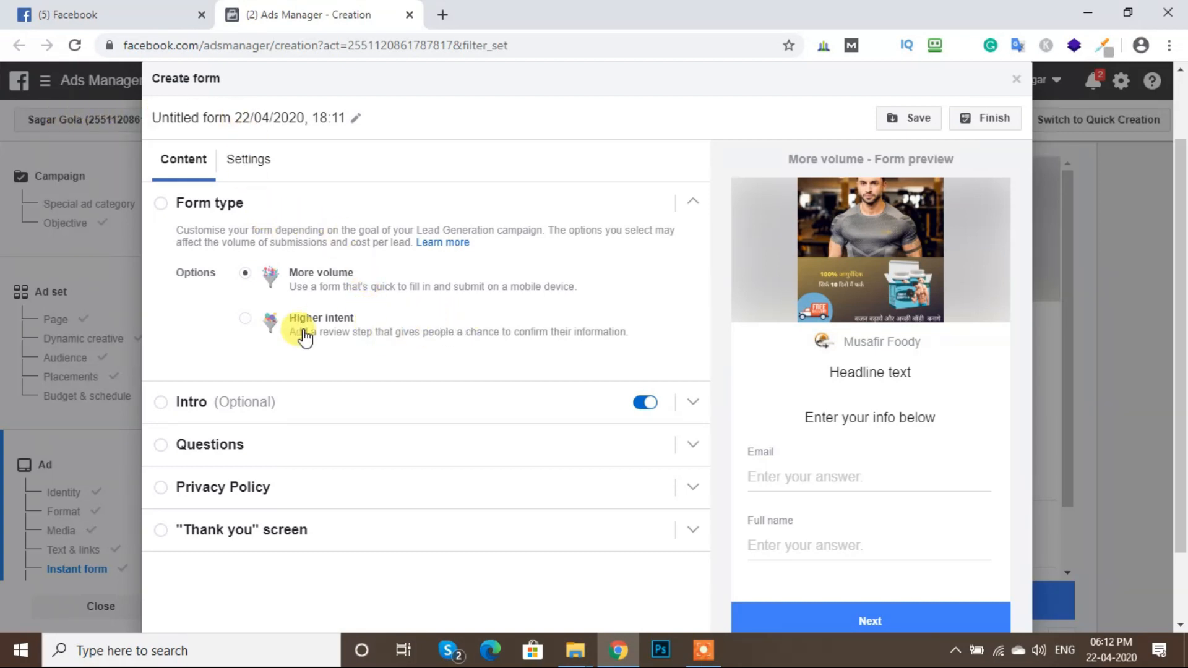
Enter "Best Offer" as the headline in the instant form's Intro section
left_click(266, 405)
left_click(335, 282)
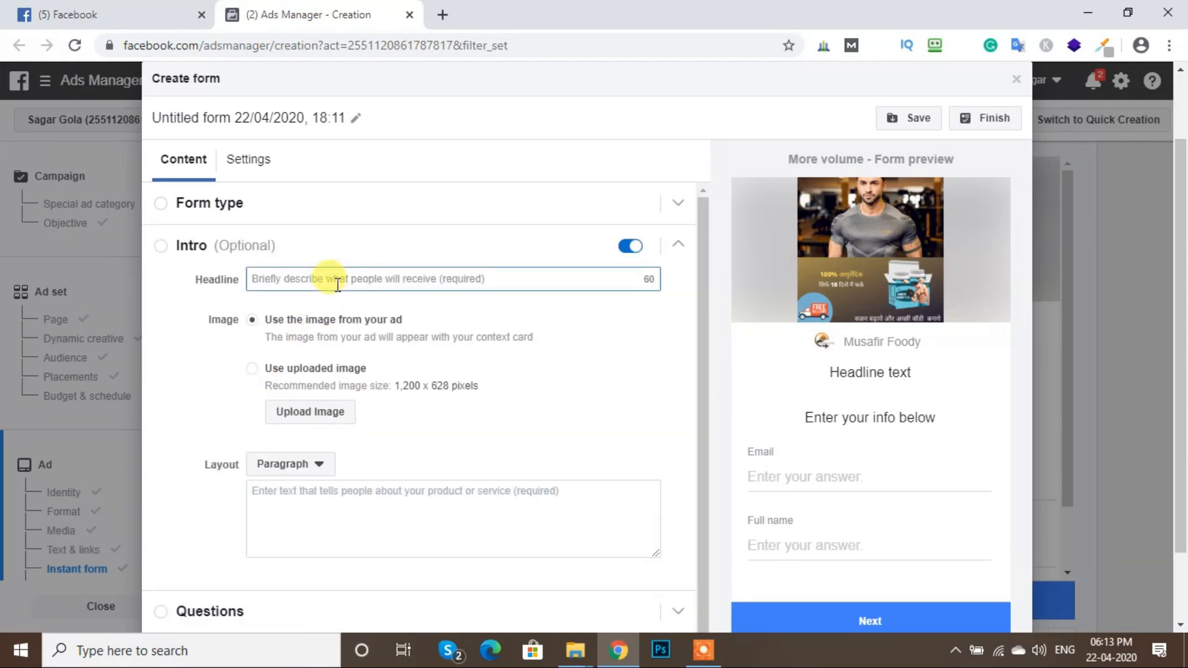
left_click(479, 283)
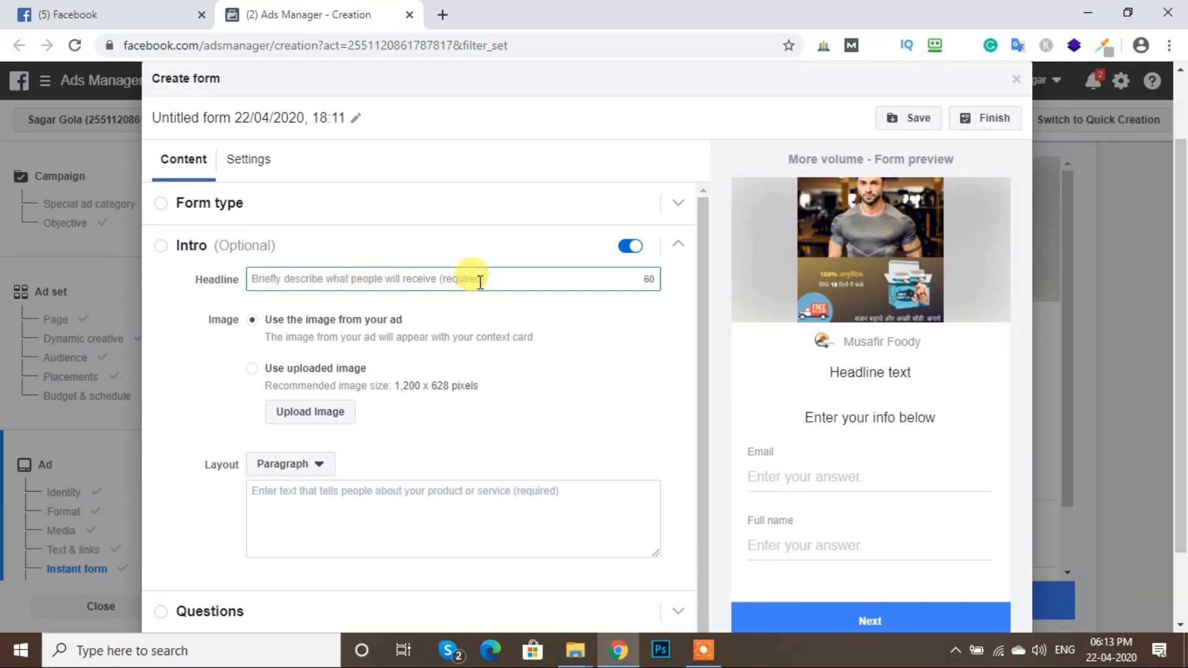
type("od")
key("BackSpace")
key("BackSpace")
key("BackSpace")
type("Fr")
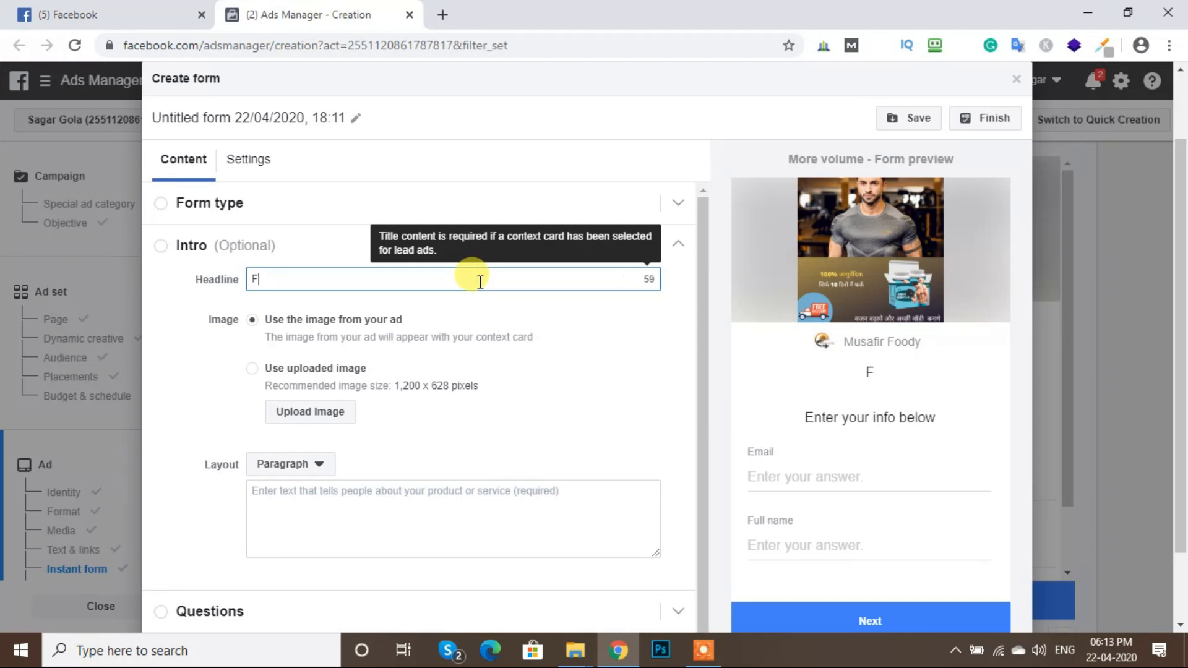
key("BackSpace")
key("BackSpace")
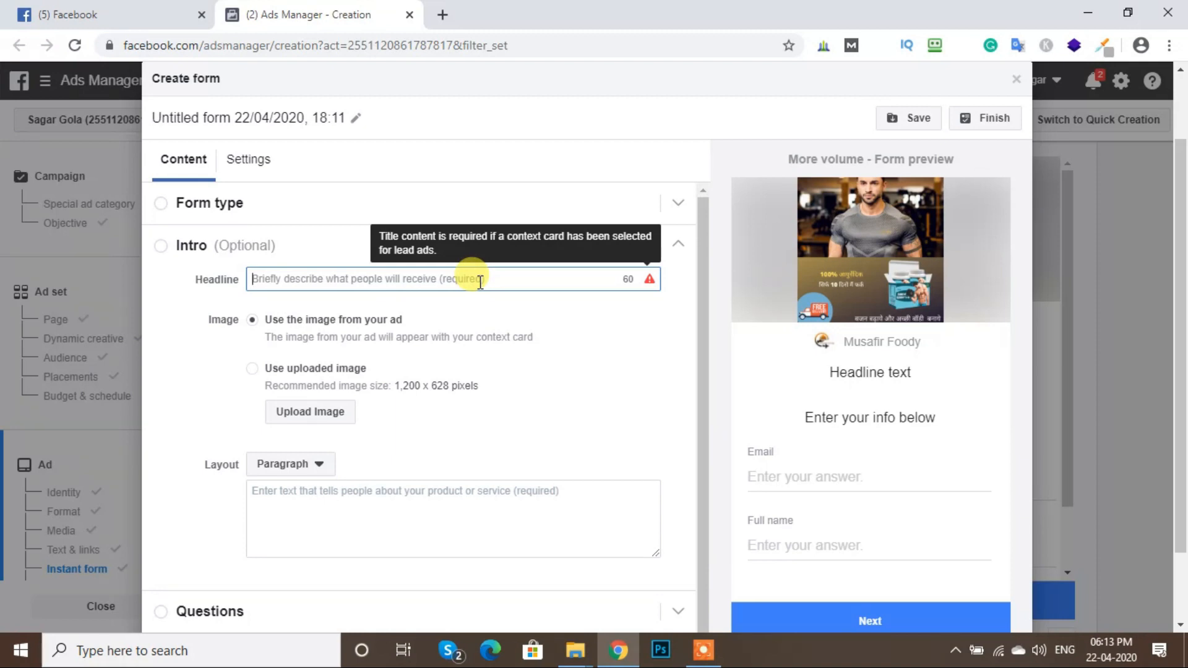
type("Best Offer")
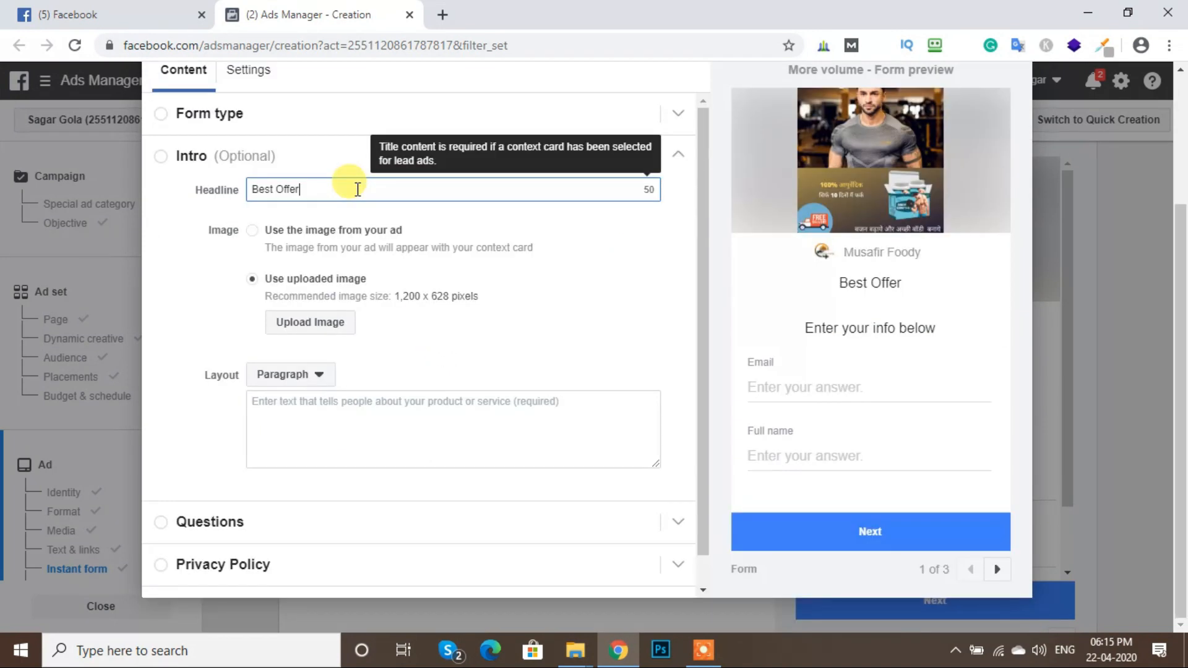
Enter "Free Gift The Best Offer You" as the paragraph text of the form's intro
left_click(345, 411)
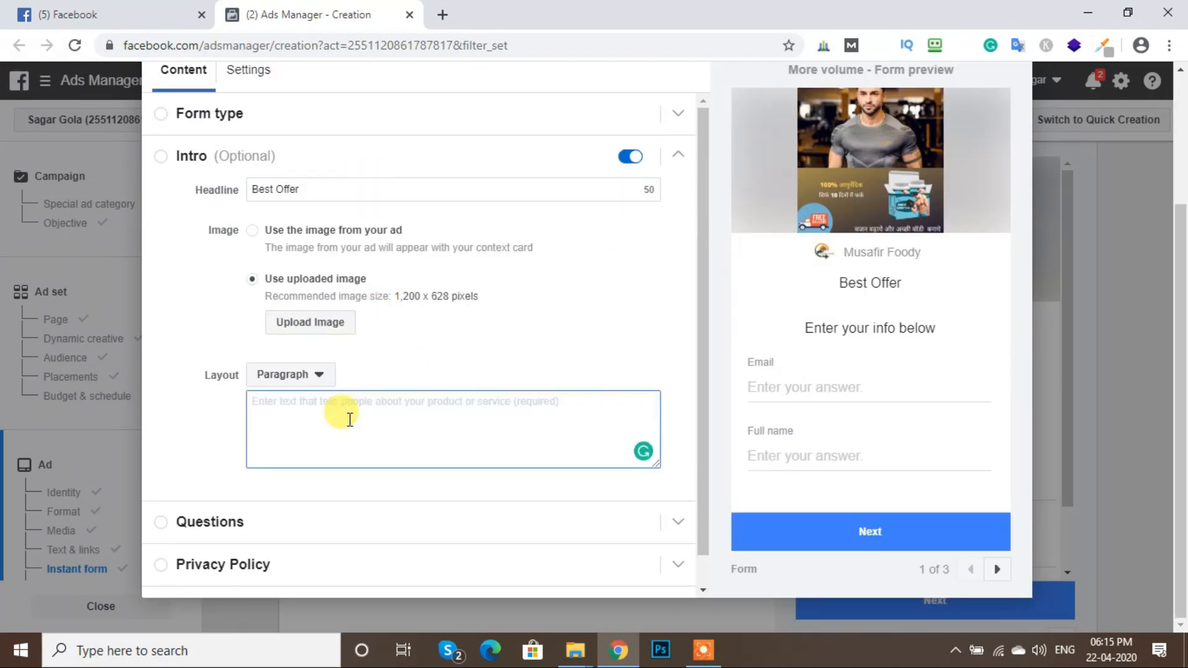
type("Free ")
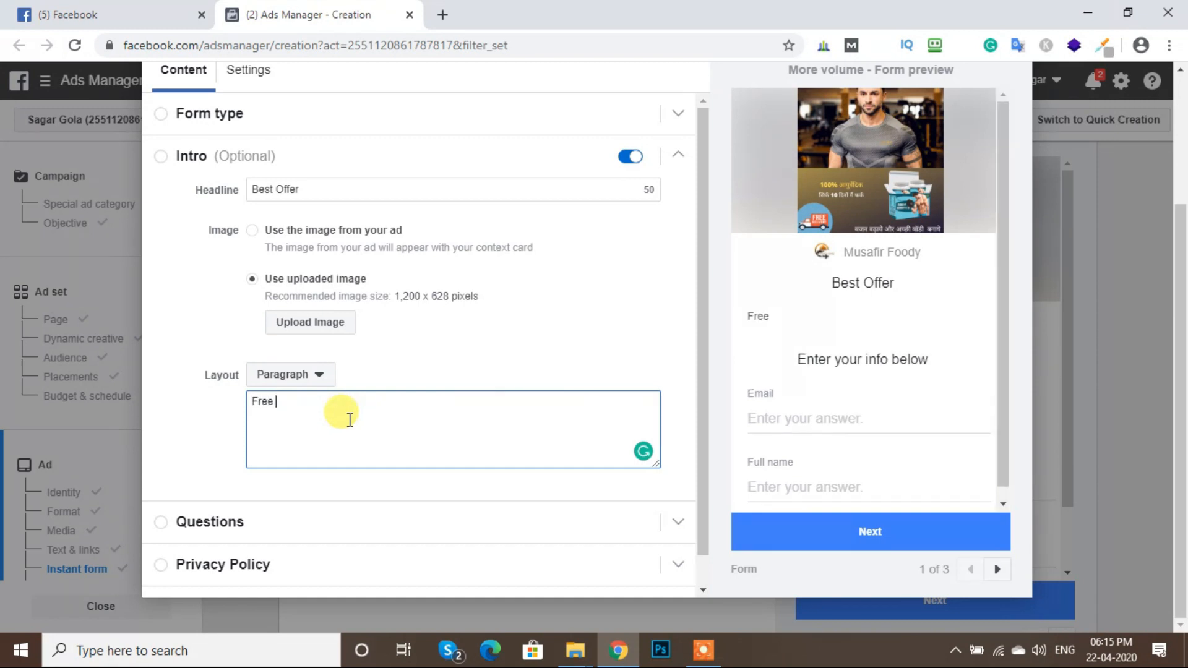
type("Gift The Be")
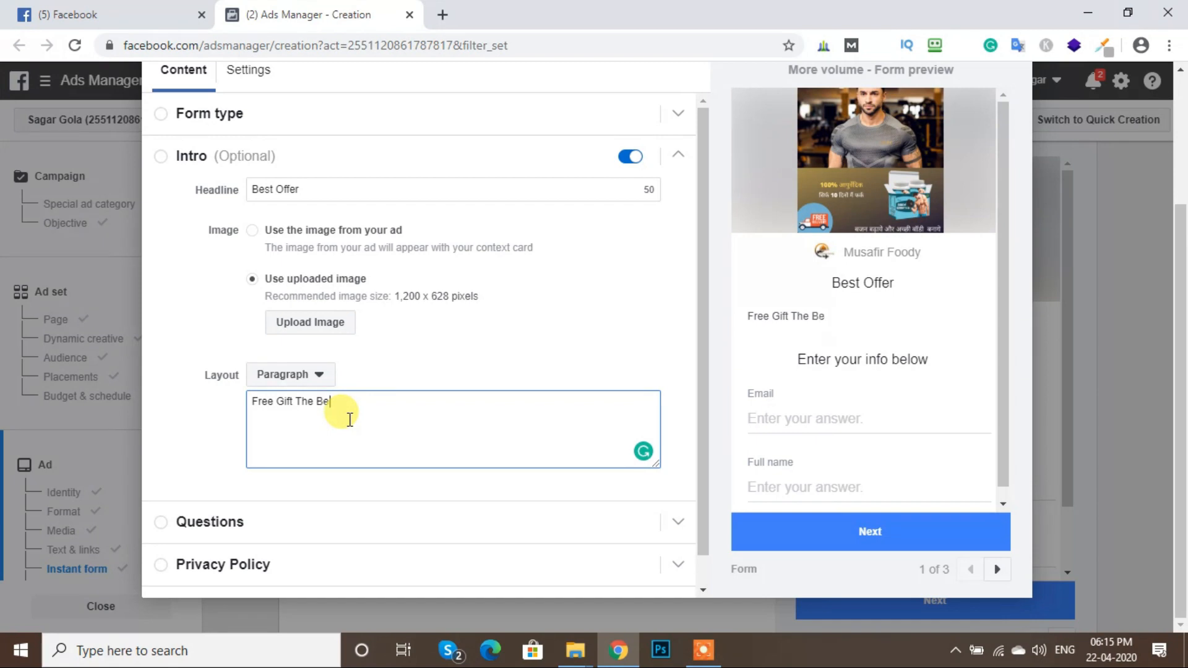
type("st Offer You")
scroll(345, 411, "down", 1)
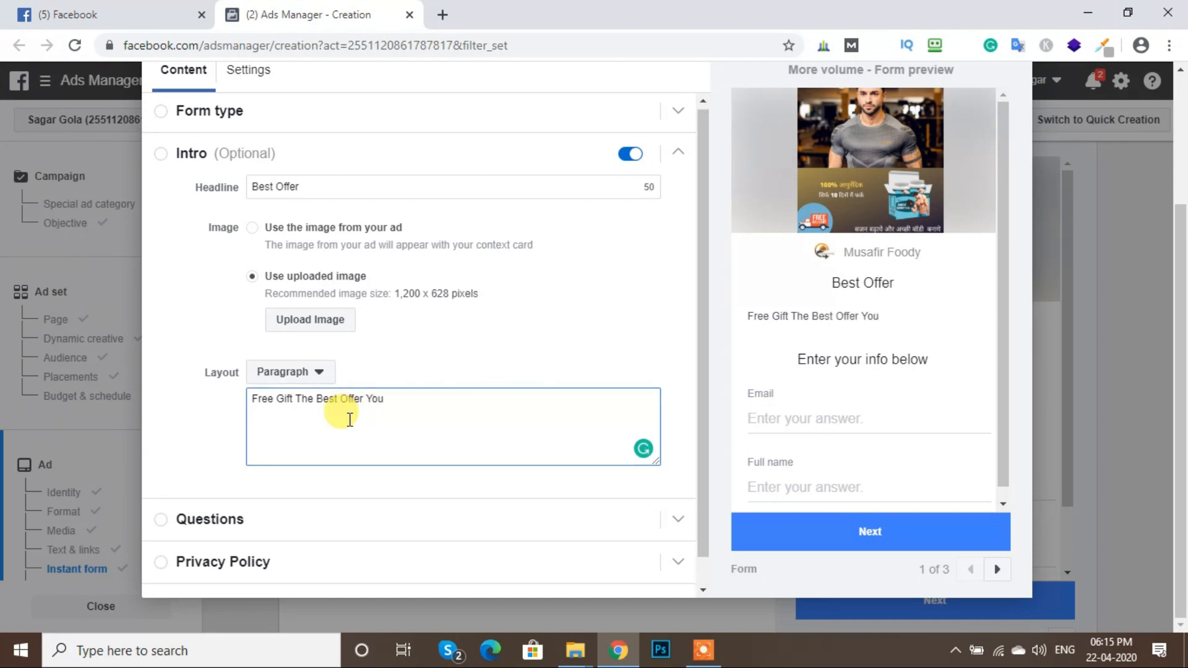
Add a Phone number question from the contact fields to the form's Questions section
left_click(365, 492)
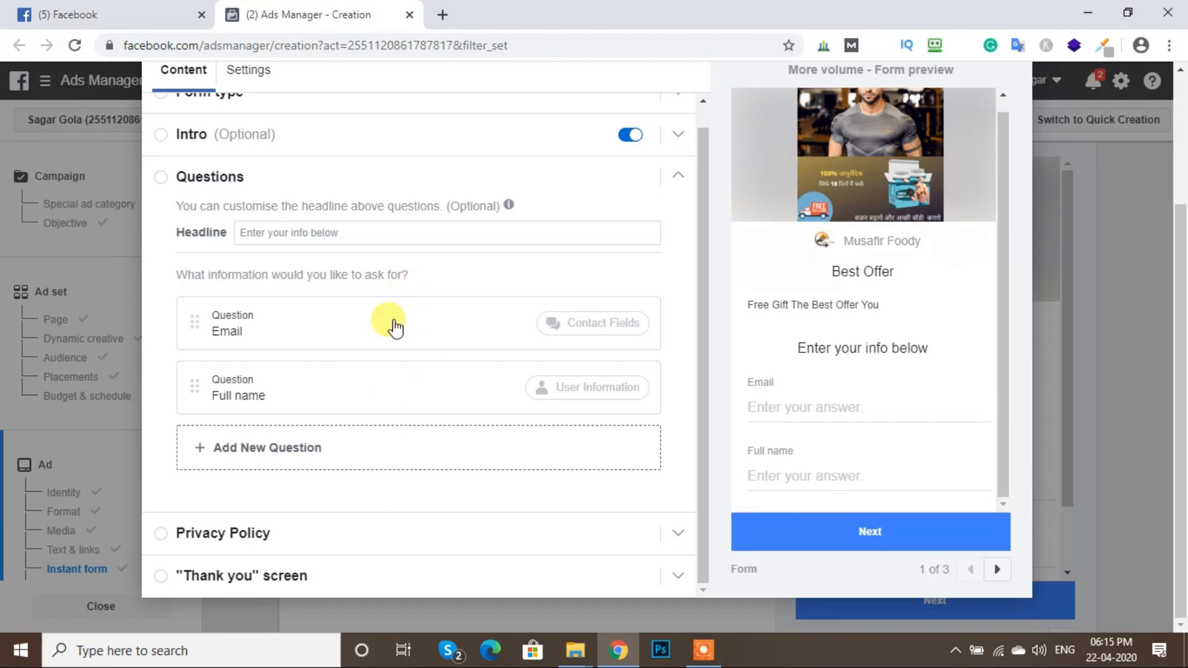
left_click(295, 447)
mouse_move(282, 384)
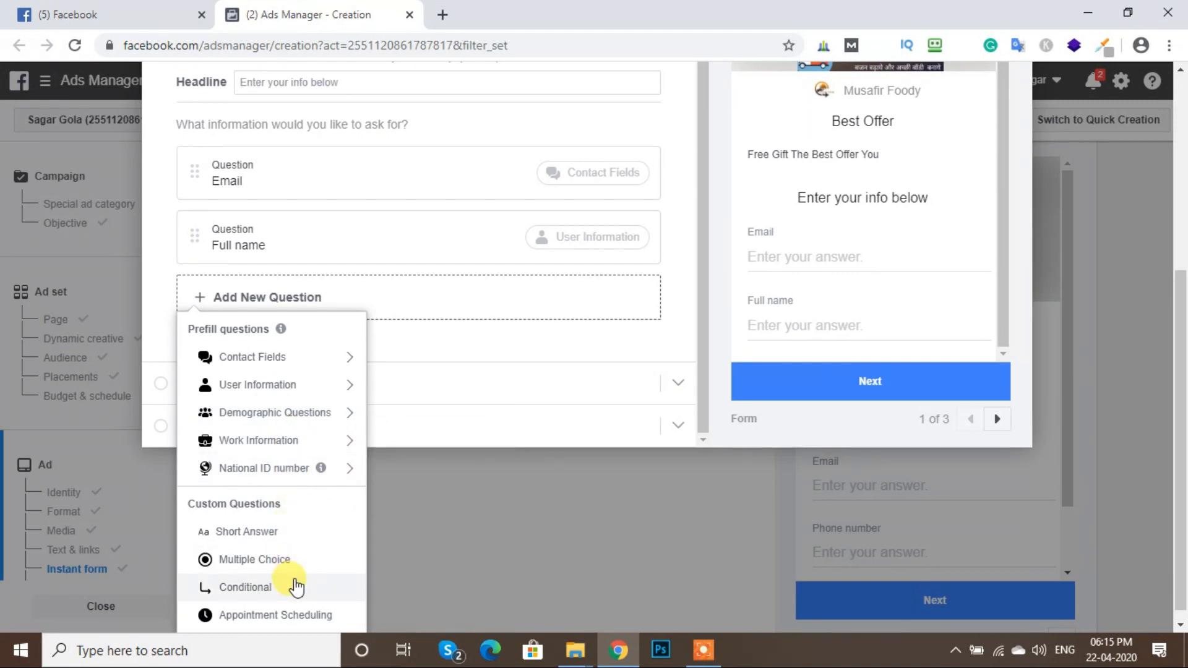
mouse_move(321, 451)
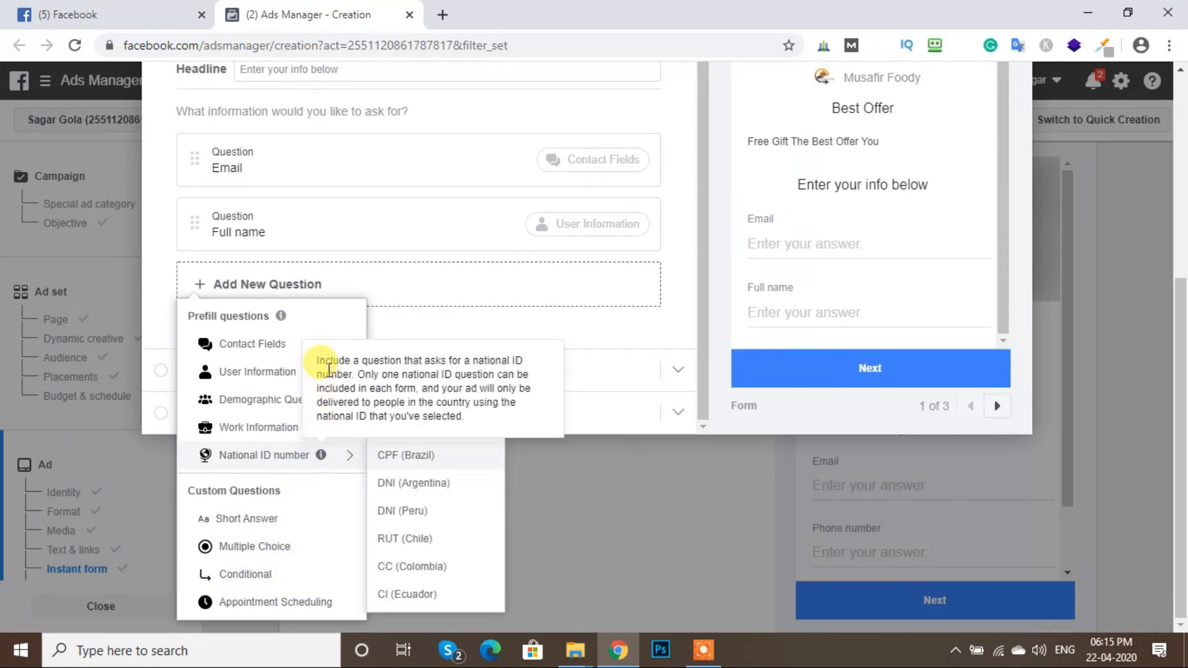
mouse_move(313, 342)
left_click(412, 373)
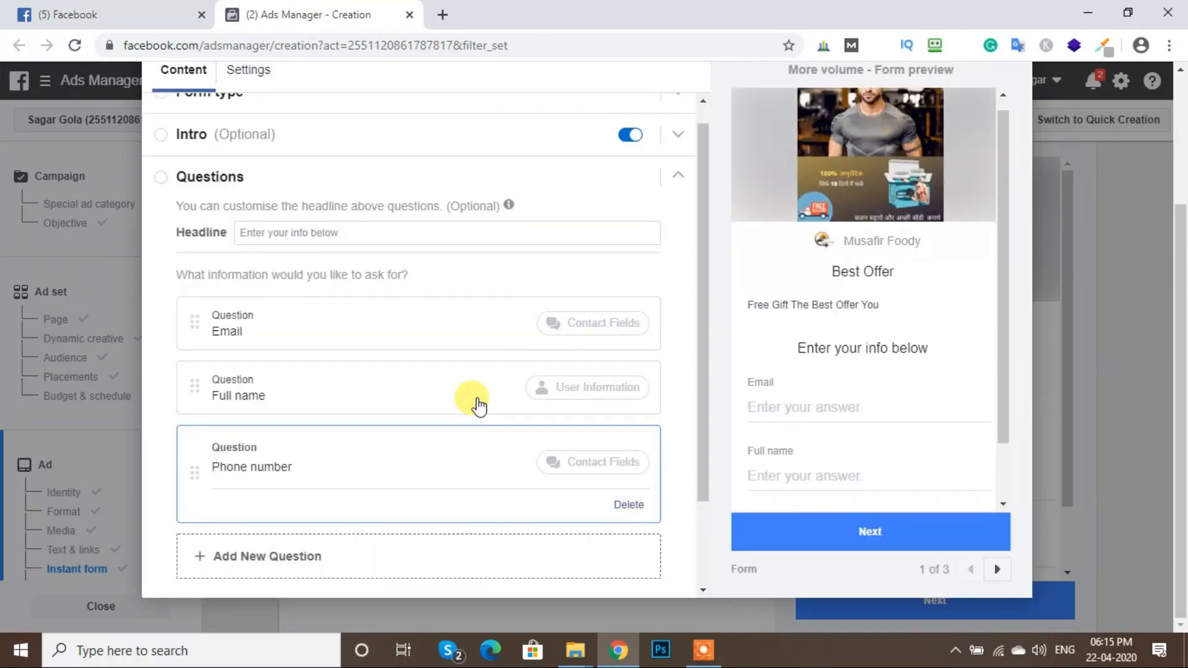
Look through the other available question types and move the Phone number question above Email and Full name
scroll(478, 406, "down", 2)
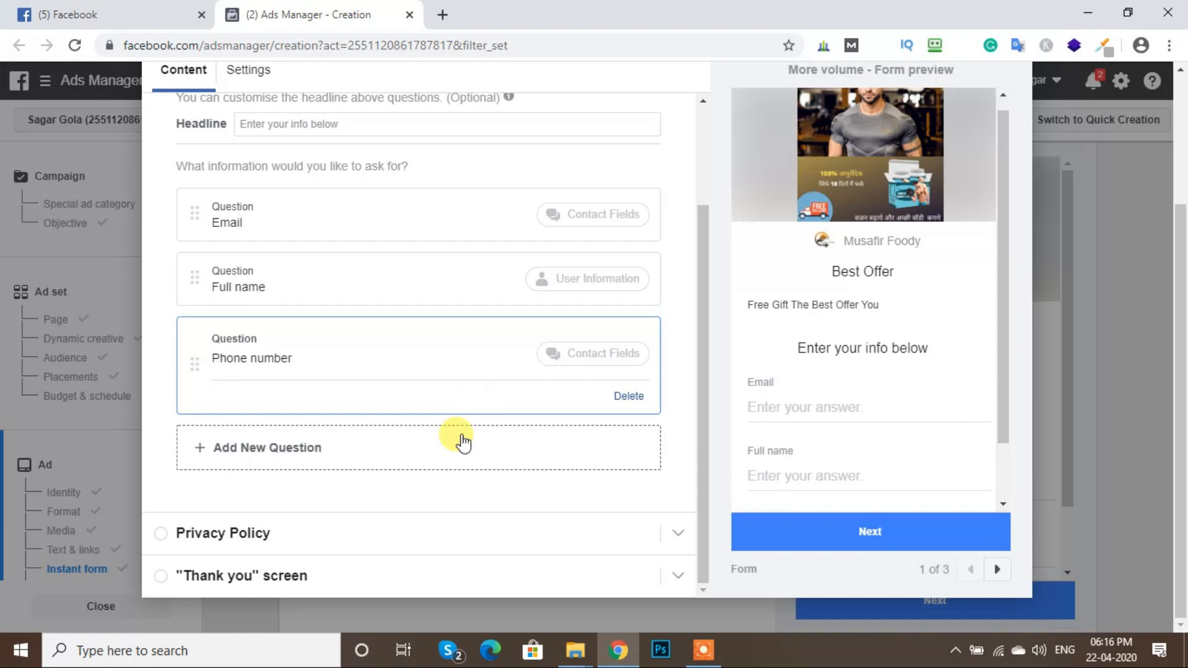
left_click(431, 448)
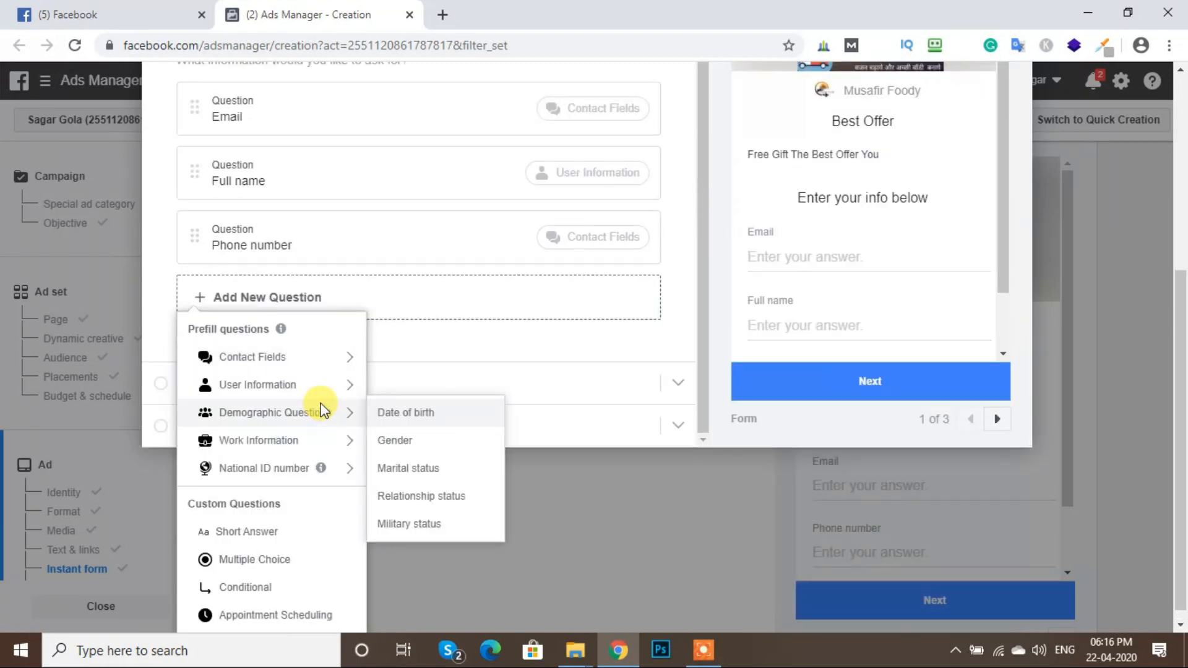
left_click(286, 559)
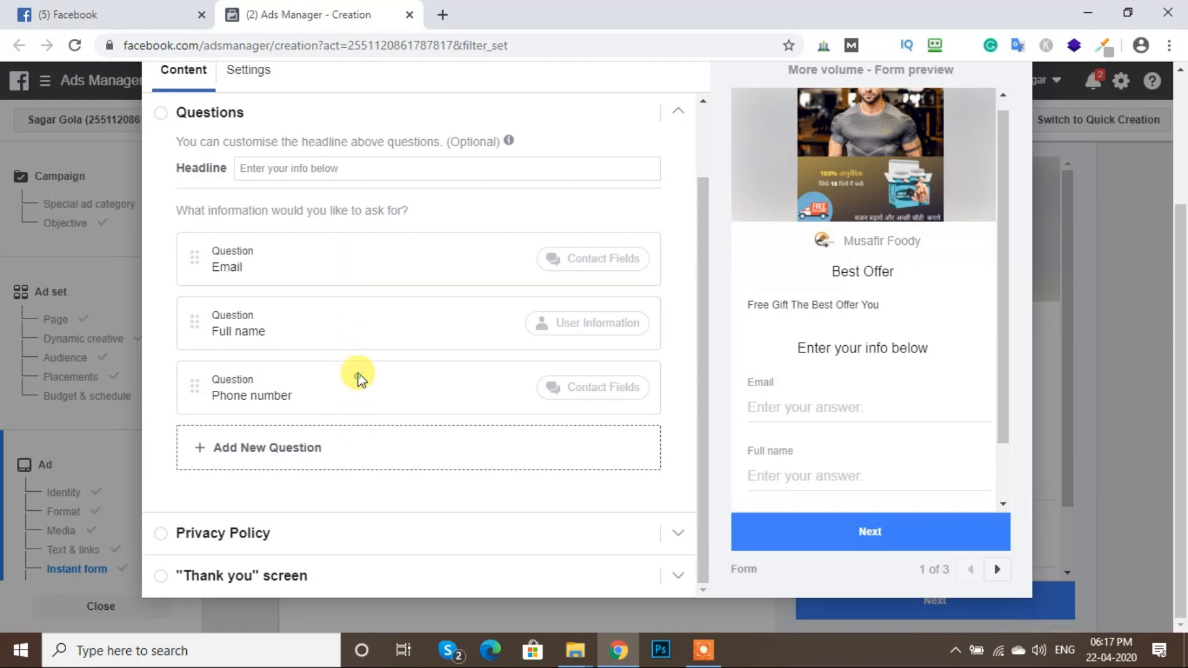
left_click_drag(356, 377, 359, 307)
left_click_drag(182, 401, 188, 247)
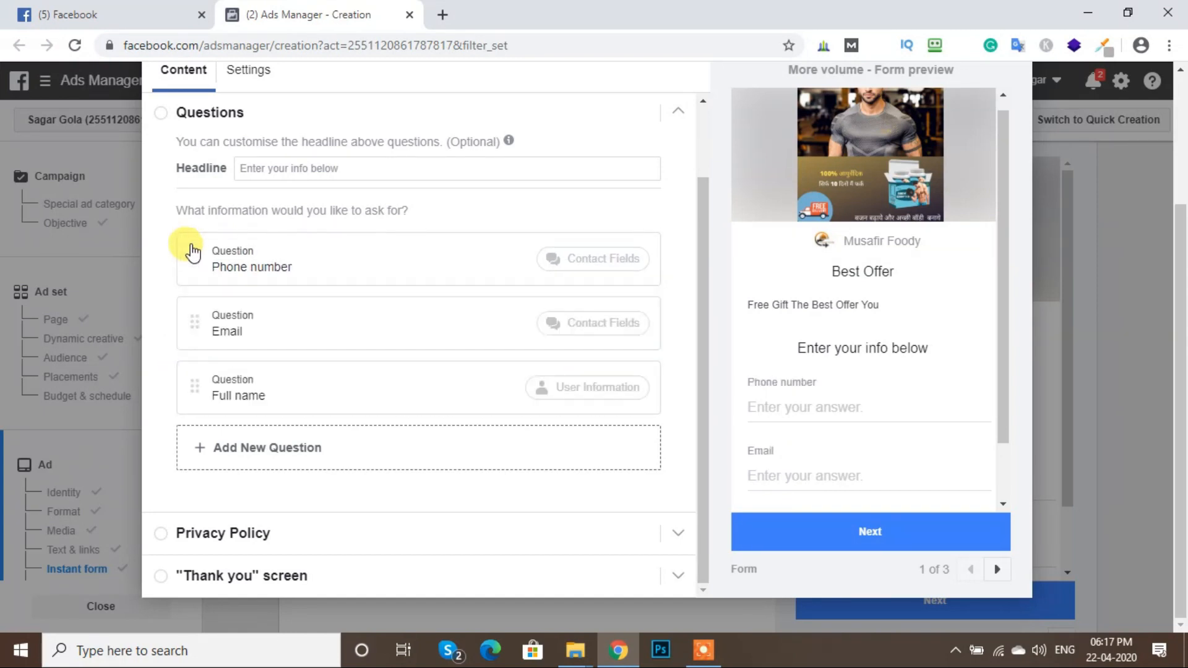
Enter "Privacy Policy" as the link text in the form's Privacy Policy section
left_click(241, 532)
left_click(239, 311)
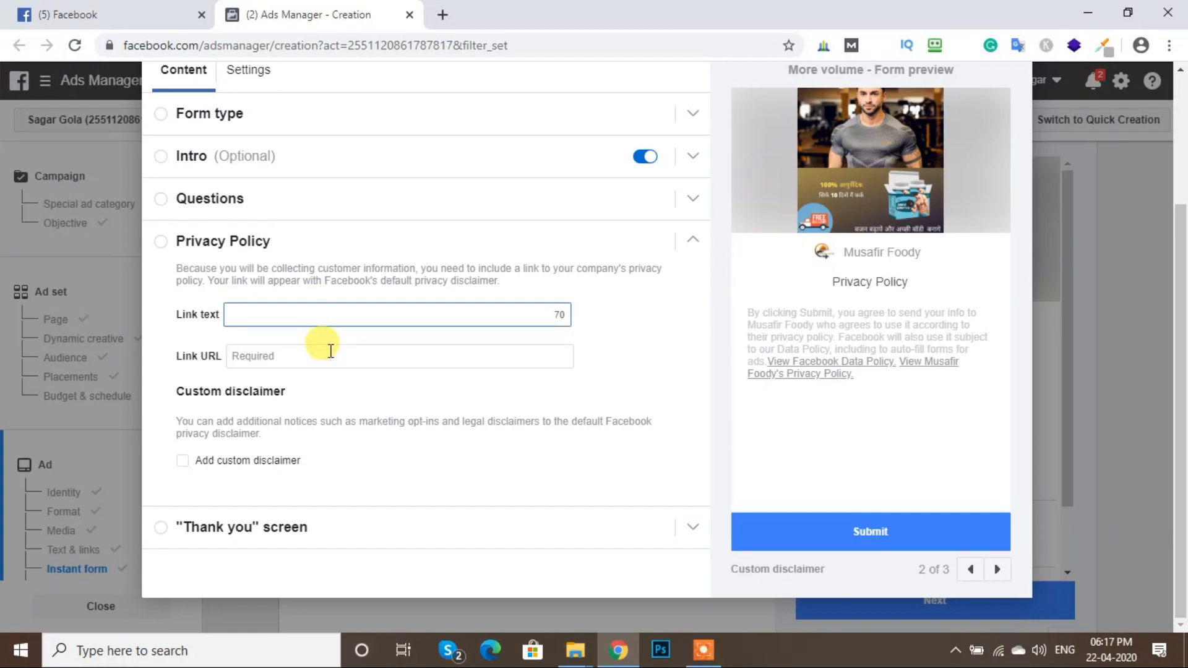
key("ctrl+t")
type("Pr")
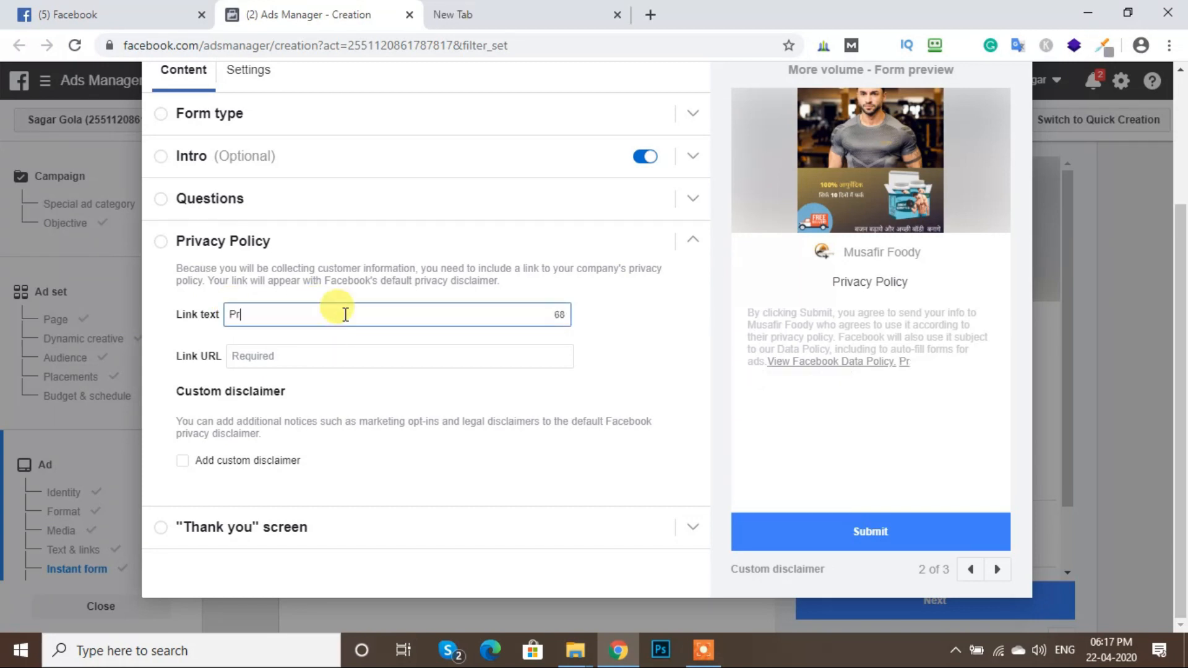
type("ivacy Policy")
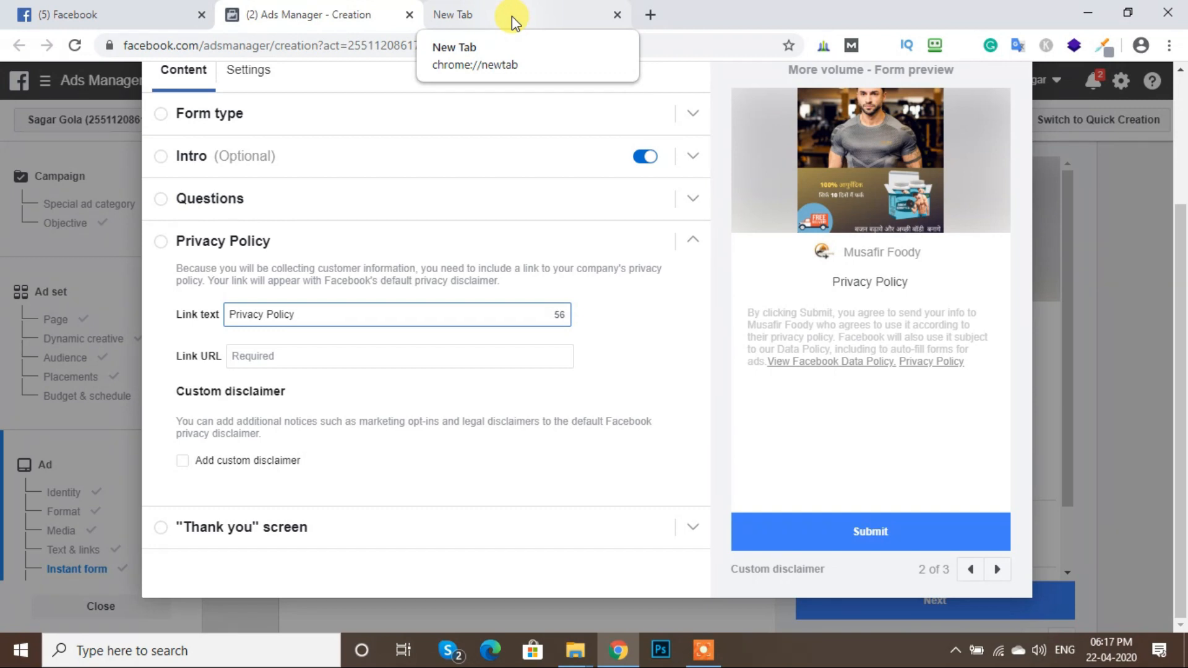
Open the website sagargola.com in the new browser tab
left_click(551, 7)
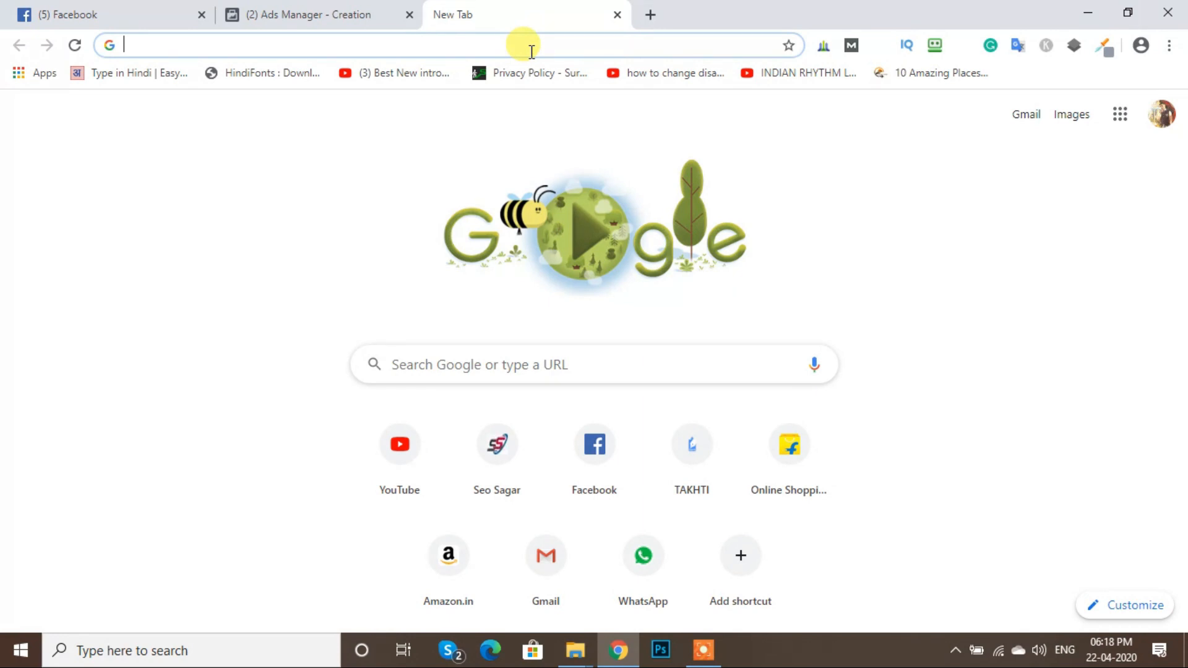
type("sagargola")
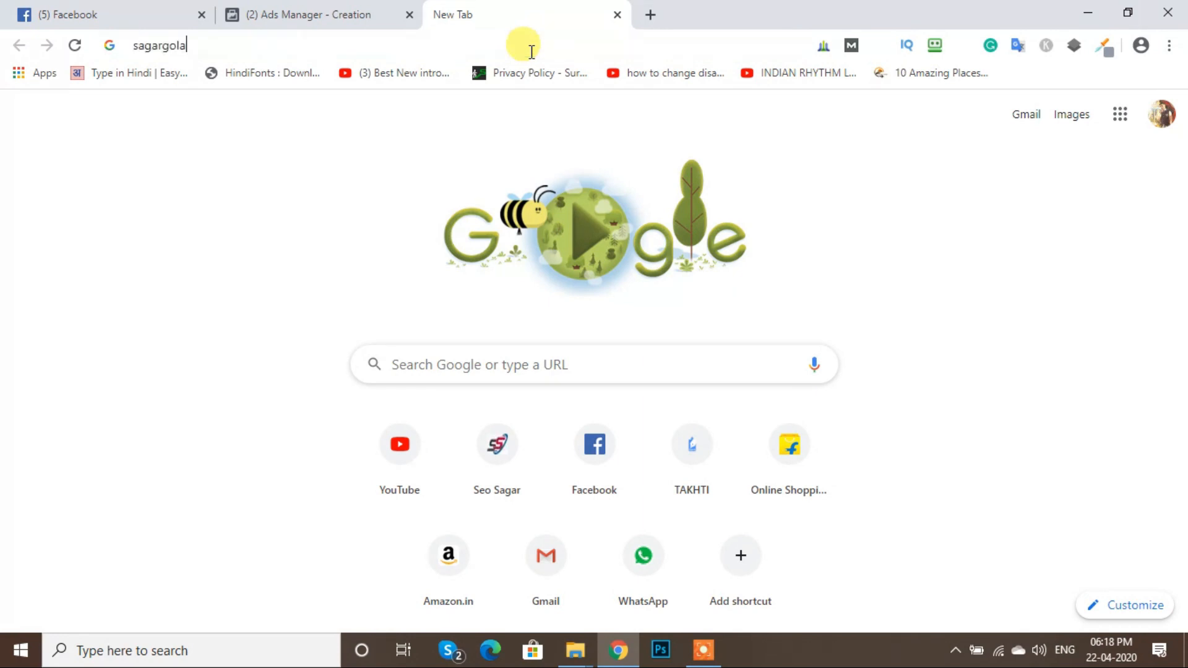
type(".com")
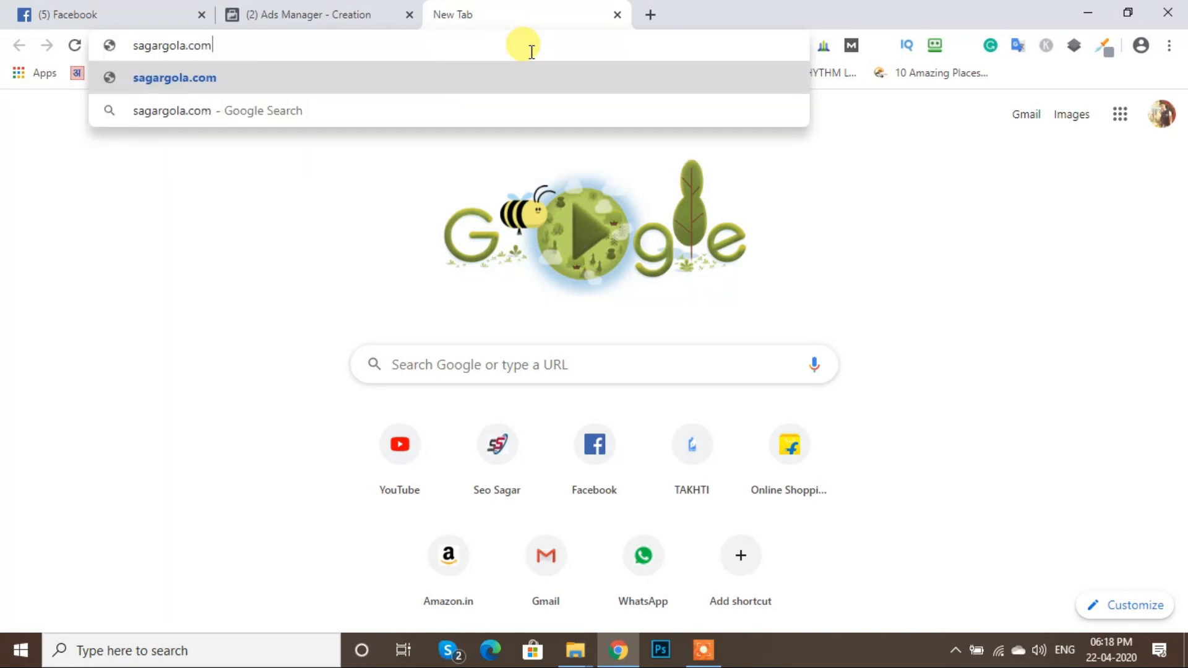
key("Return")
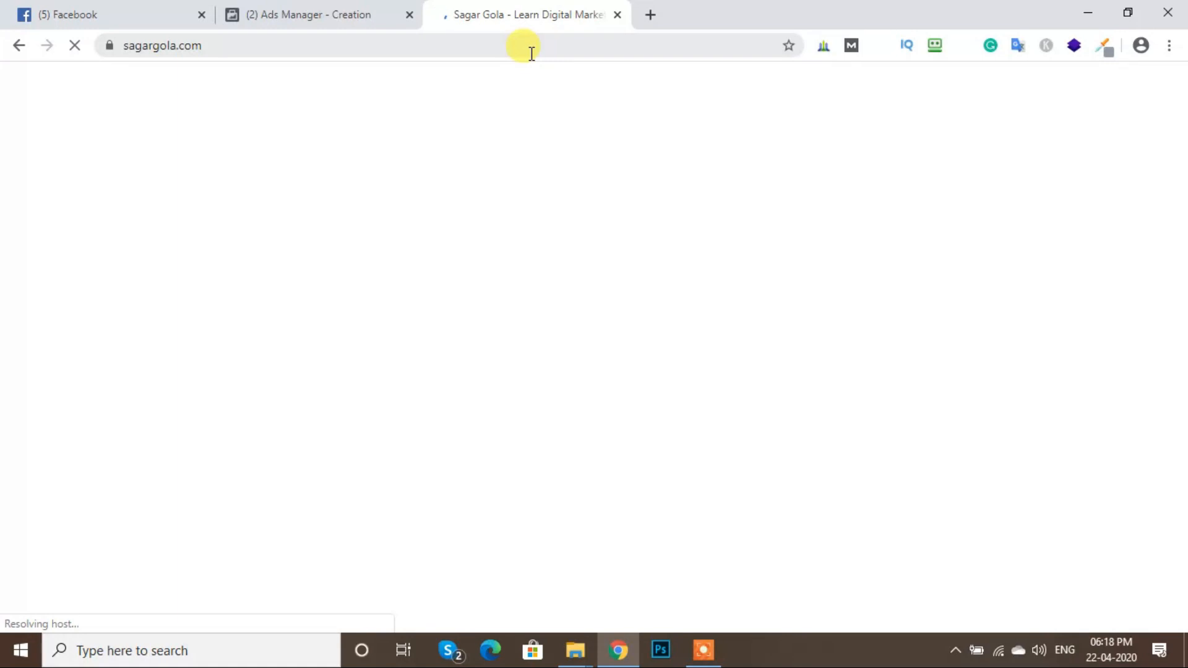
Return to the form and review the "Thank you" screen's headline, description and available button types
left_click(367, 11)
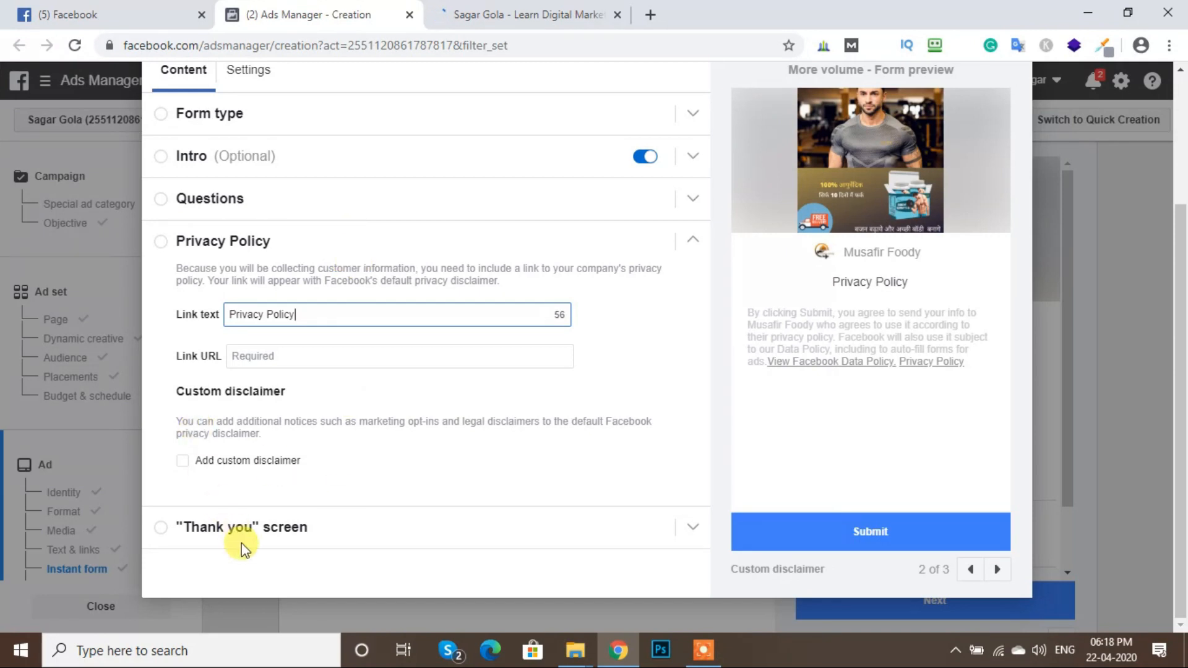
left_click(251, 542)
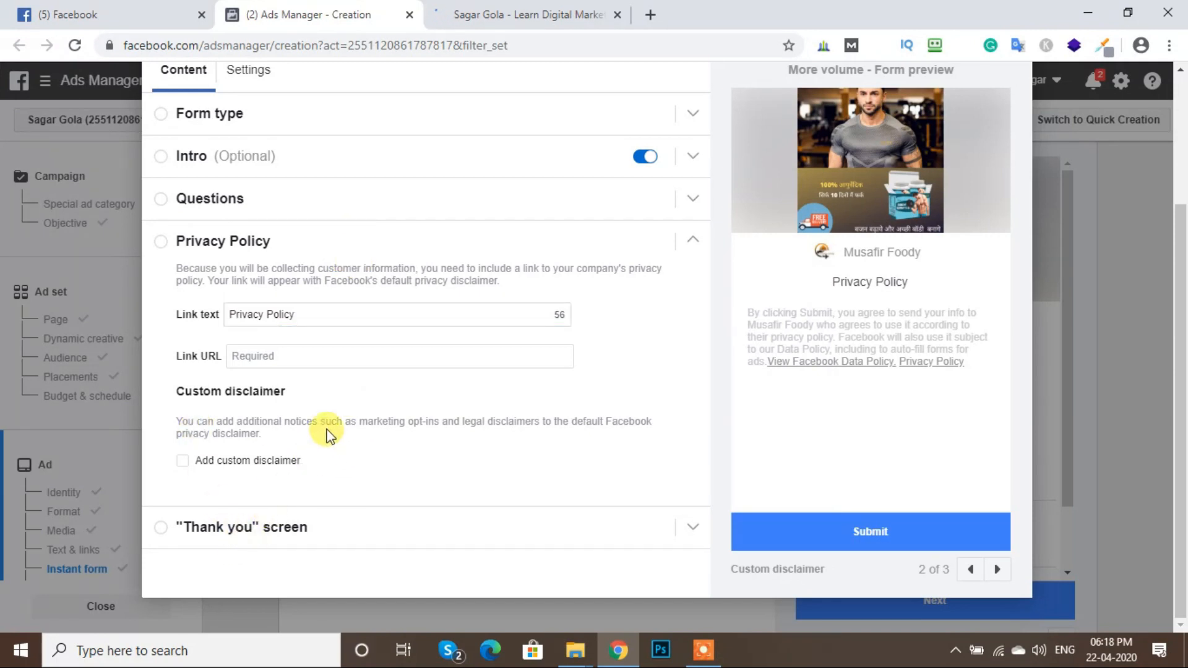
left_click_drag(421, 341, 241, 342)
left_click_drag(355, 413, 168, 365)
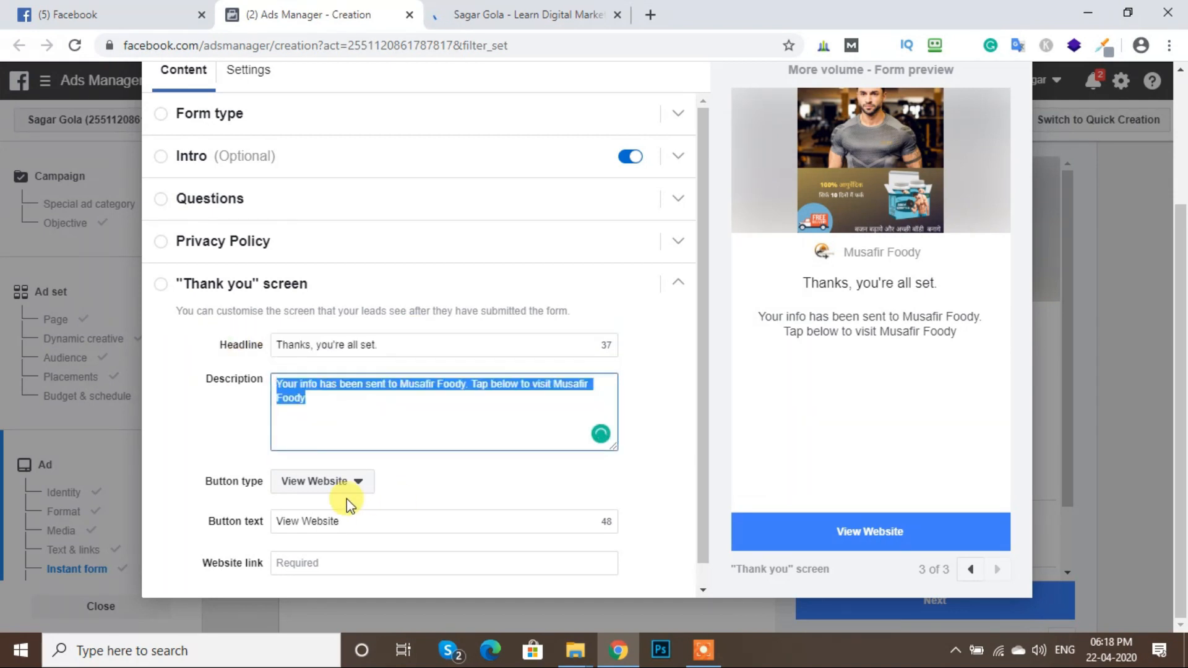
left_click(331, 484)
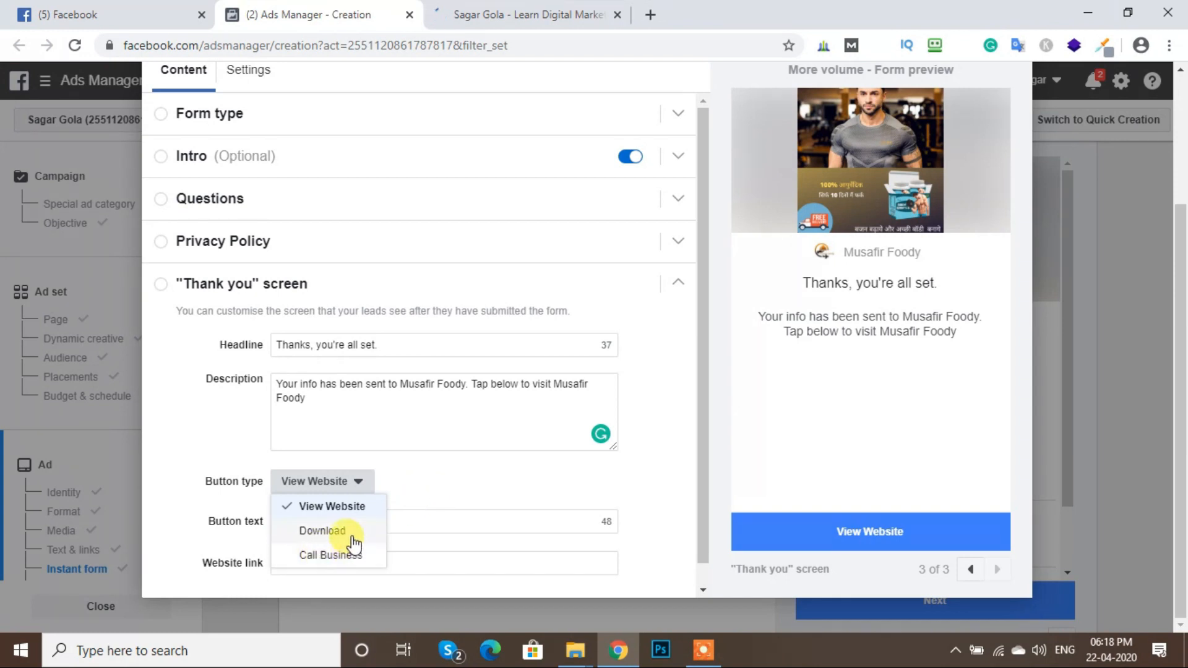
left_click(421, 479)
left_click(383, 560)
left_click(513, 12)
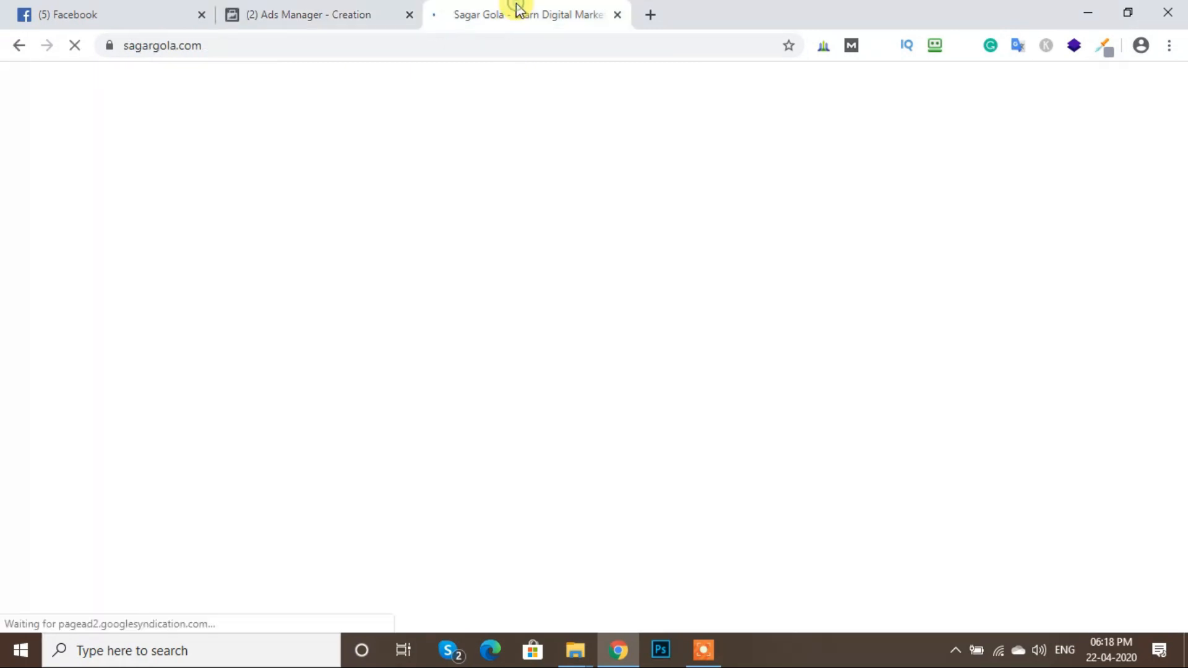
left_click(474, 52)
key("ctrl+c")
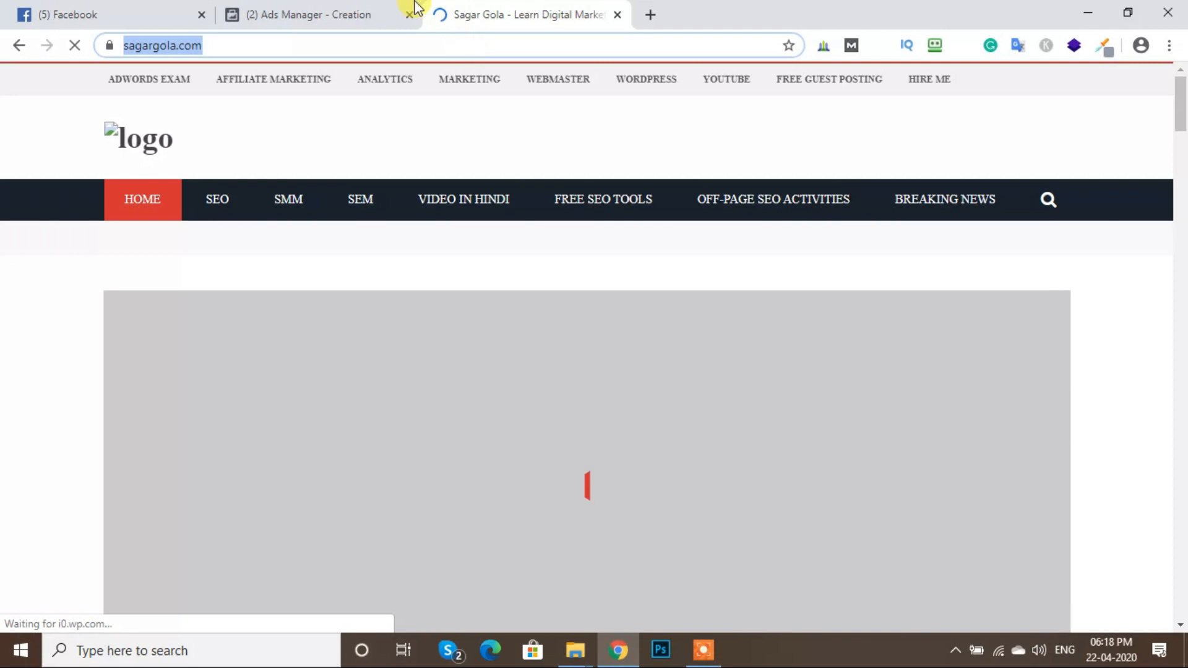
left_click(338, 8)
key("ctrl+v")
Examine the website's home page and footer for a page to link as the privacy policy
left_click(560, 16)
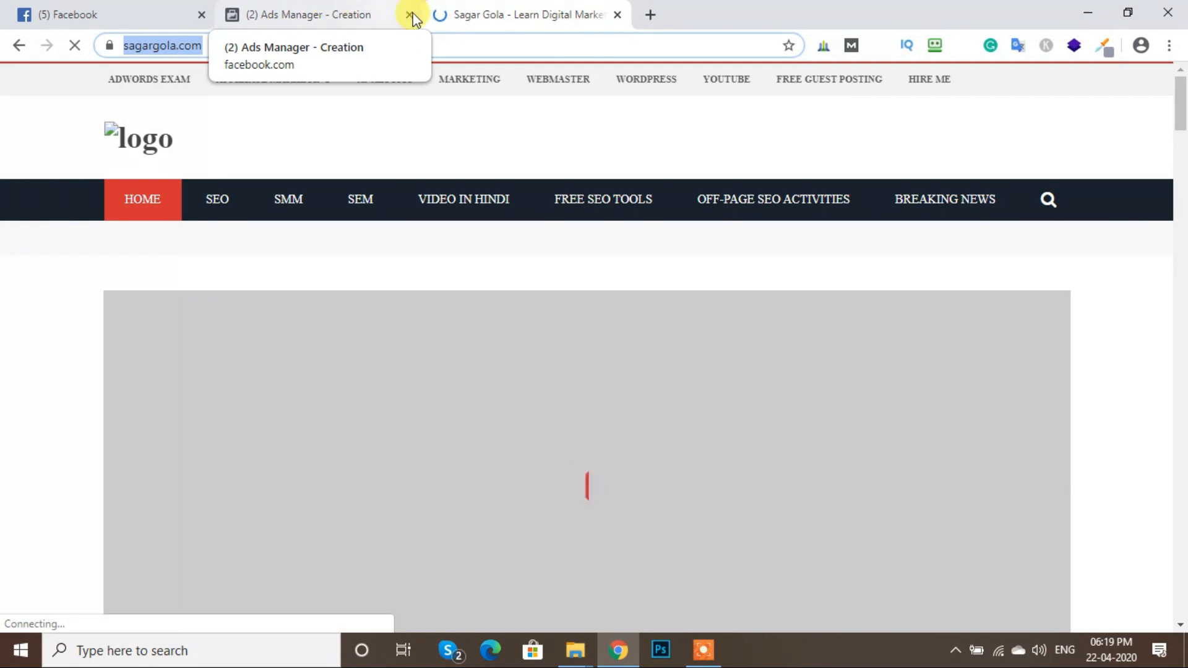
scroll(774, 236, "down", 10)
scroll(657, 320, "down", 15)
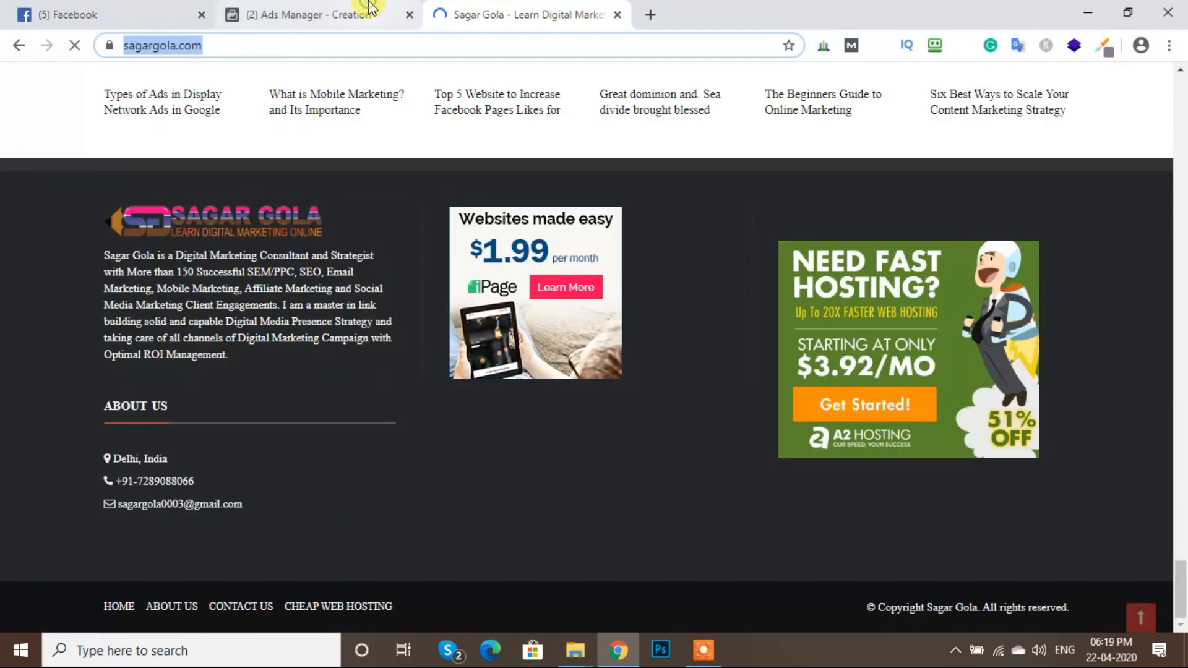
key("ctrl+shift+Tab")
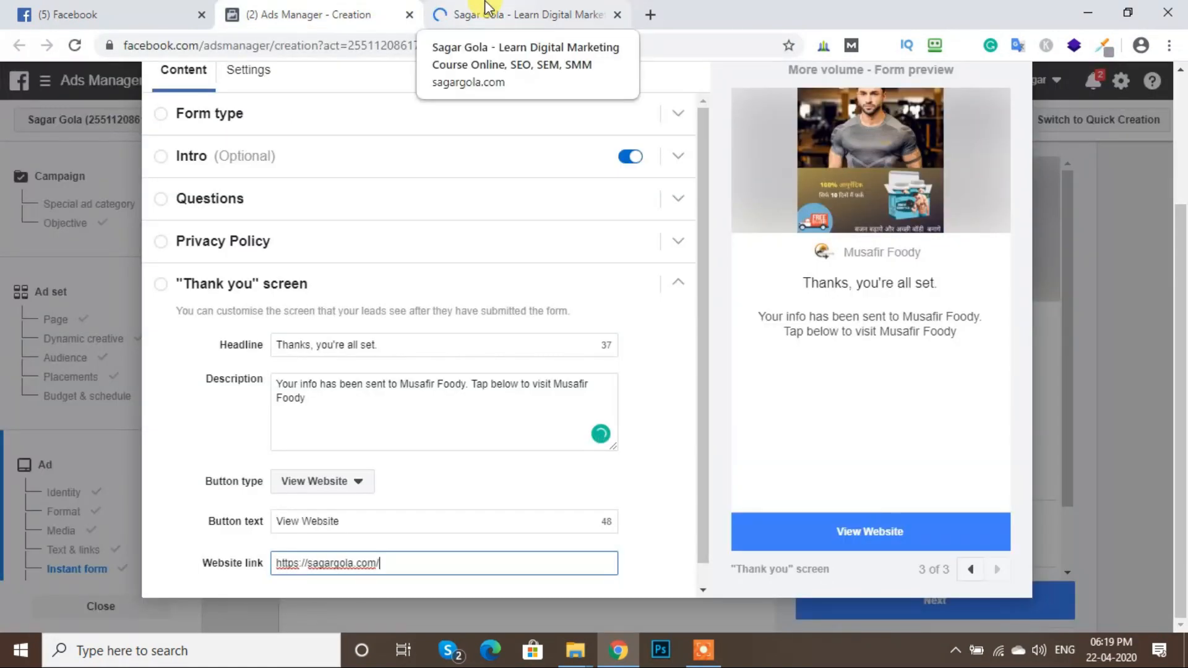
left_click(555, 9)
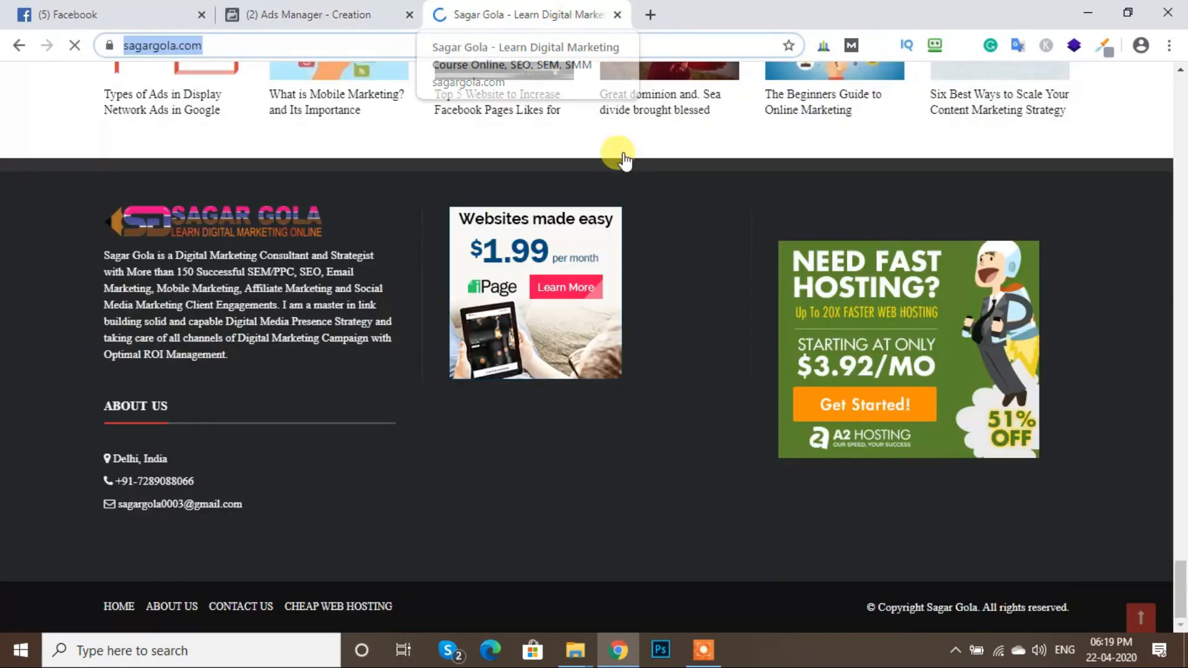
scroll(666, 273, "up", 20)
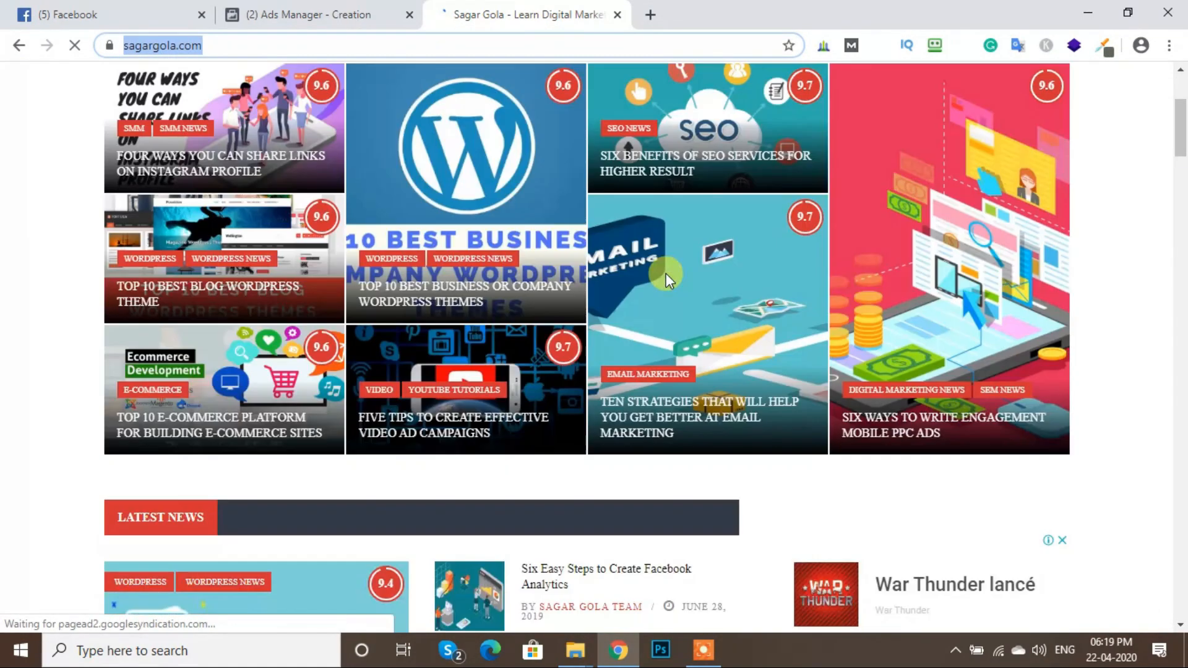
scroll(531, 188, "down", 3)
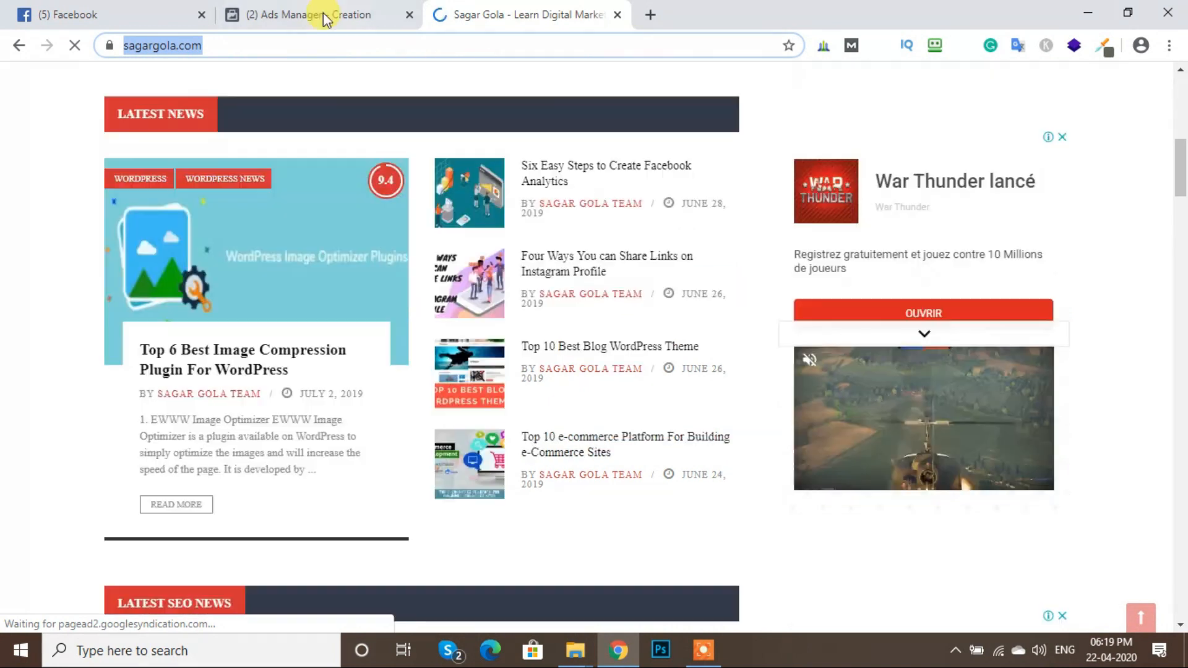
scroll(526, 222, "down", 3)
scroll(574, 299, "up", 10)
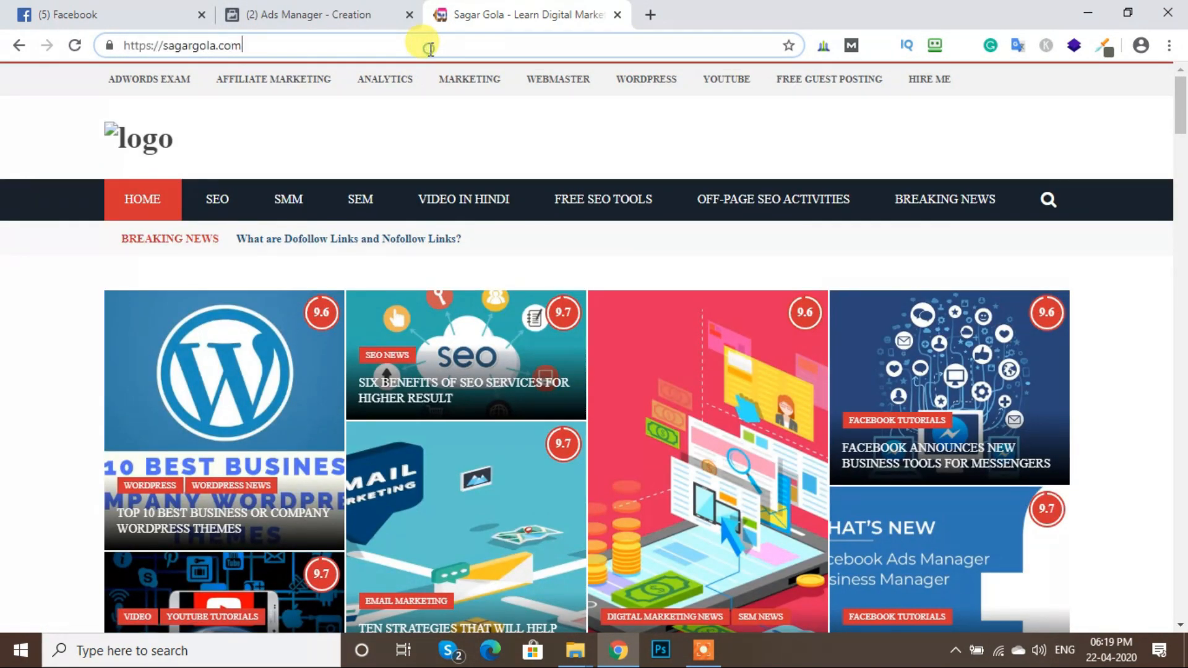
double_click(430, 49)
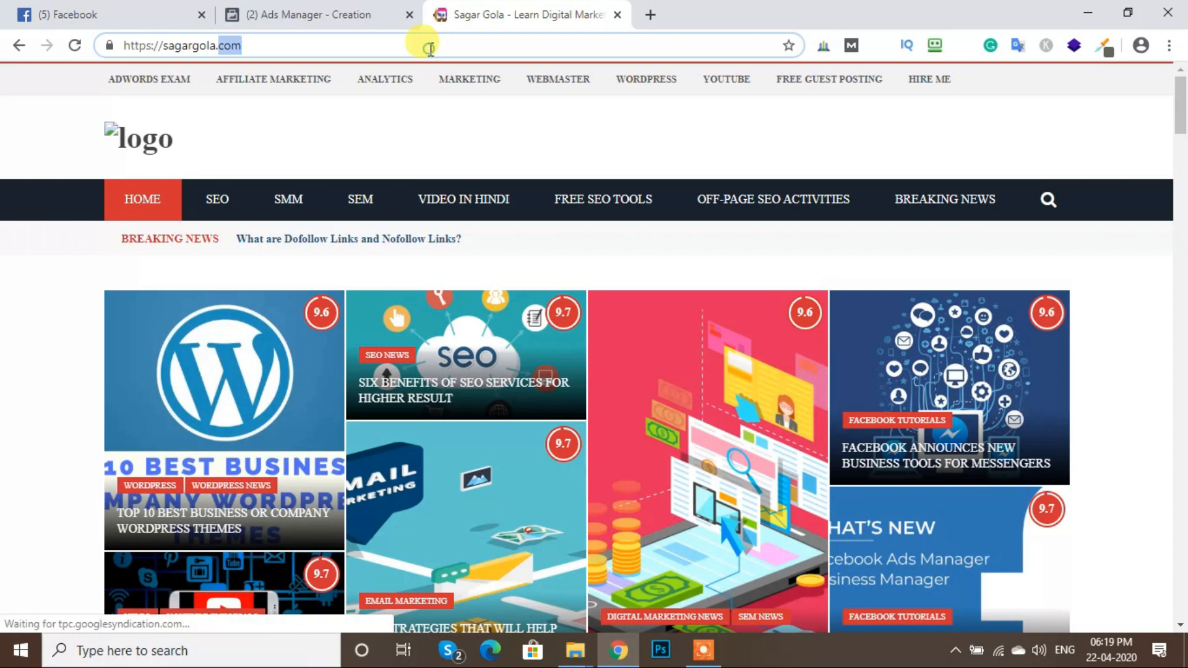
triple_click(430, 49)
key("ctrl+c")
left_click(308, 14)
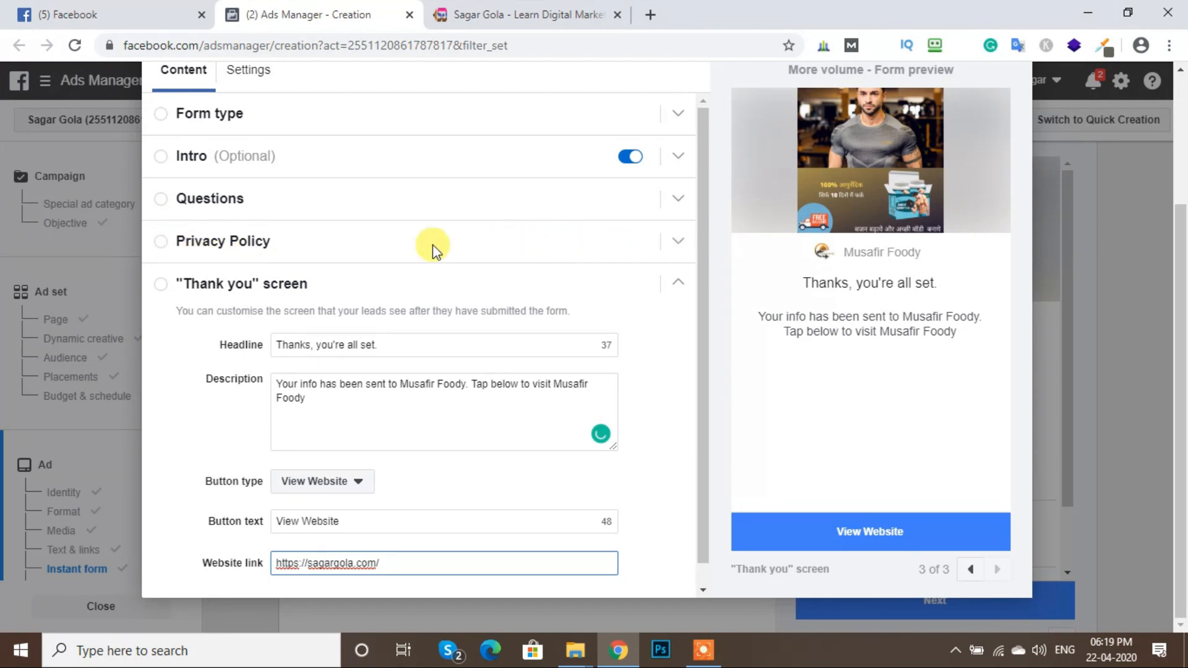
left_click(667, 247)
left_click(332, 357)
key("ctrl+v")
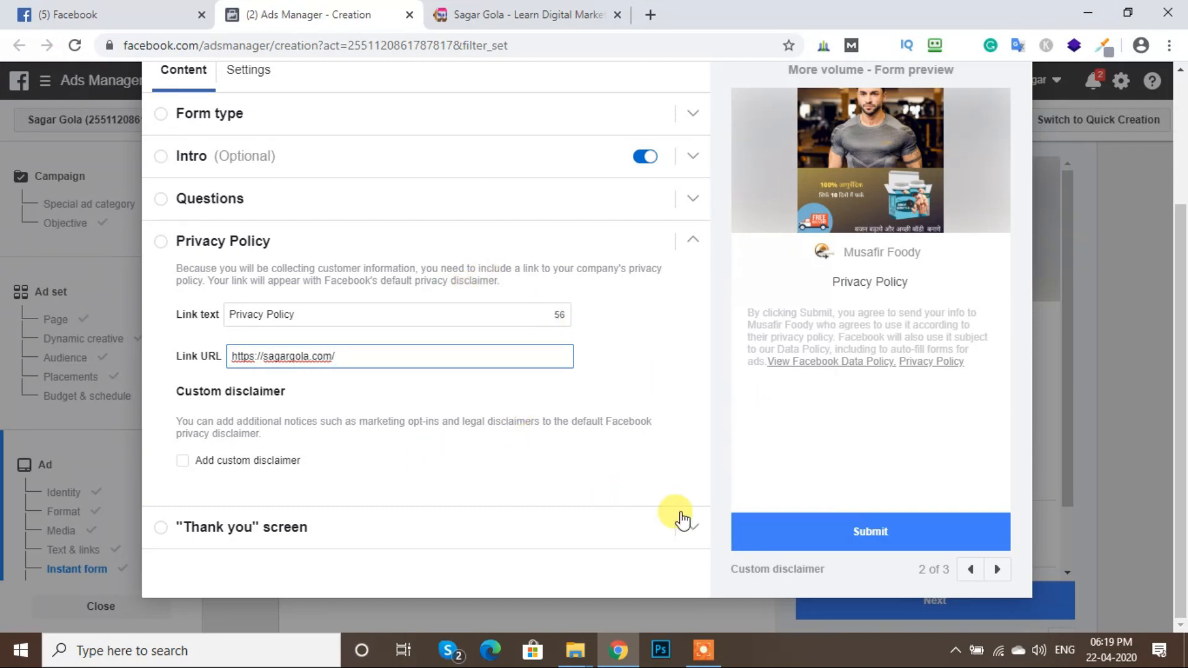
Rename the instant form as "Form 1"
scroll(638, 444, "up", 2)
scroll(637, 444, "up", 1)
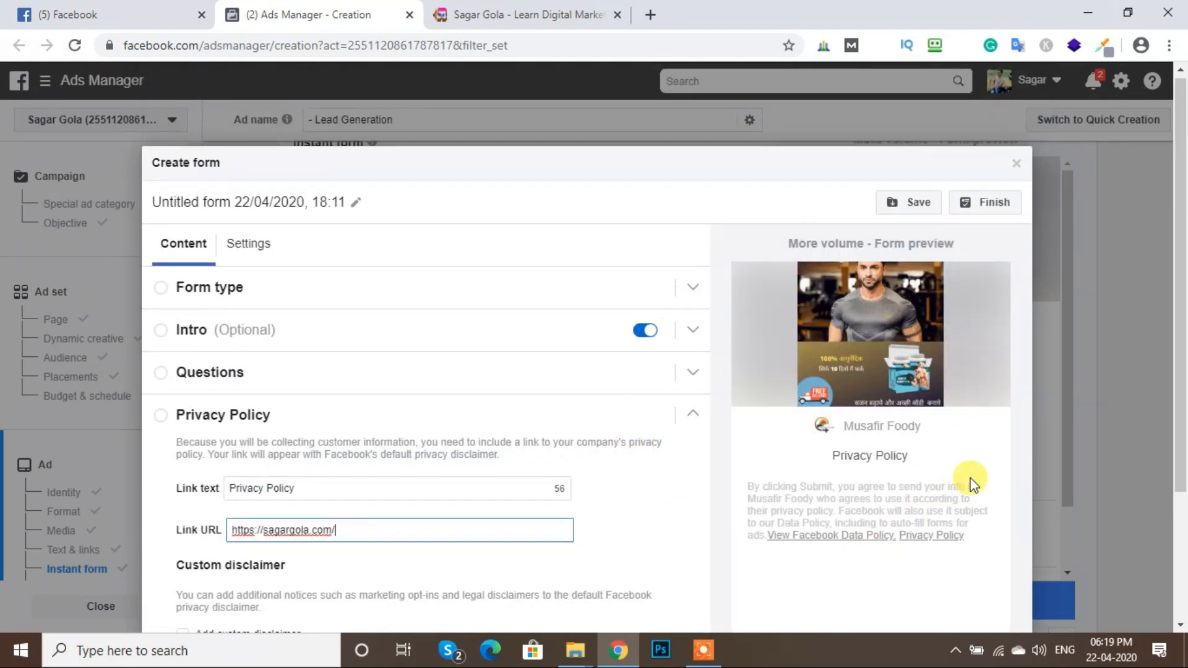
left_click(991, 207)
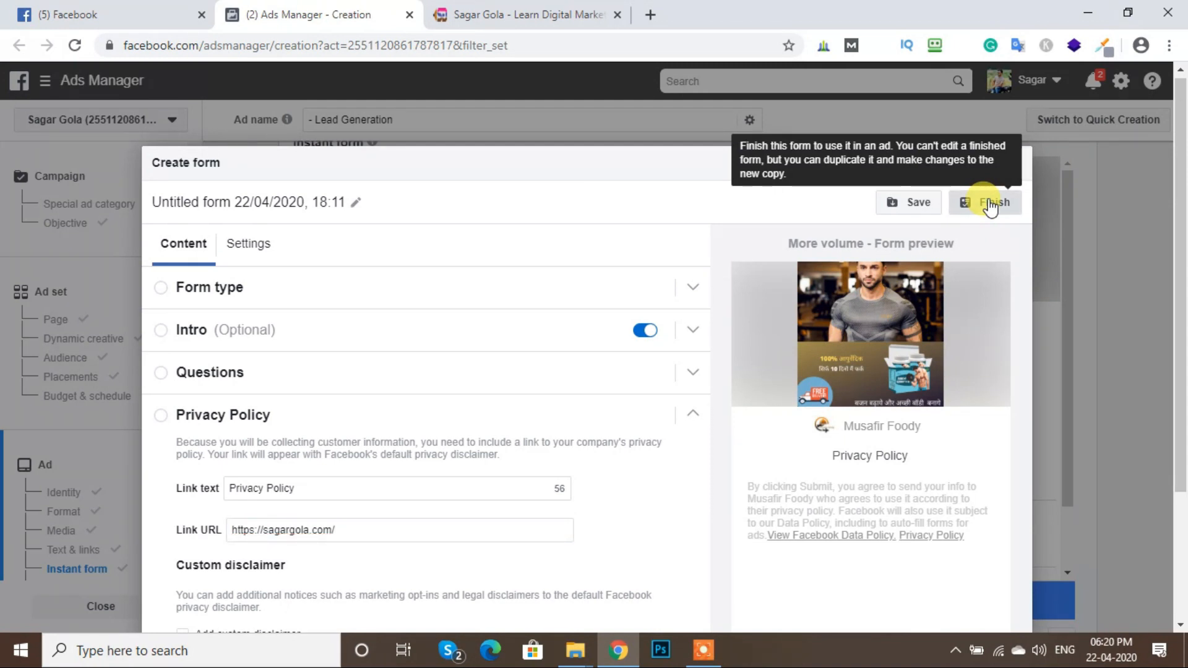
left_click(355, 206)
left_click(315, 203)
left_click_drag(319, 203, 120, 198)
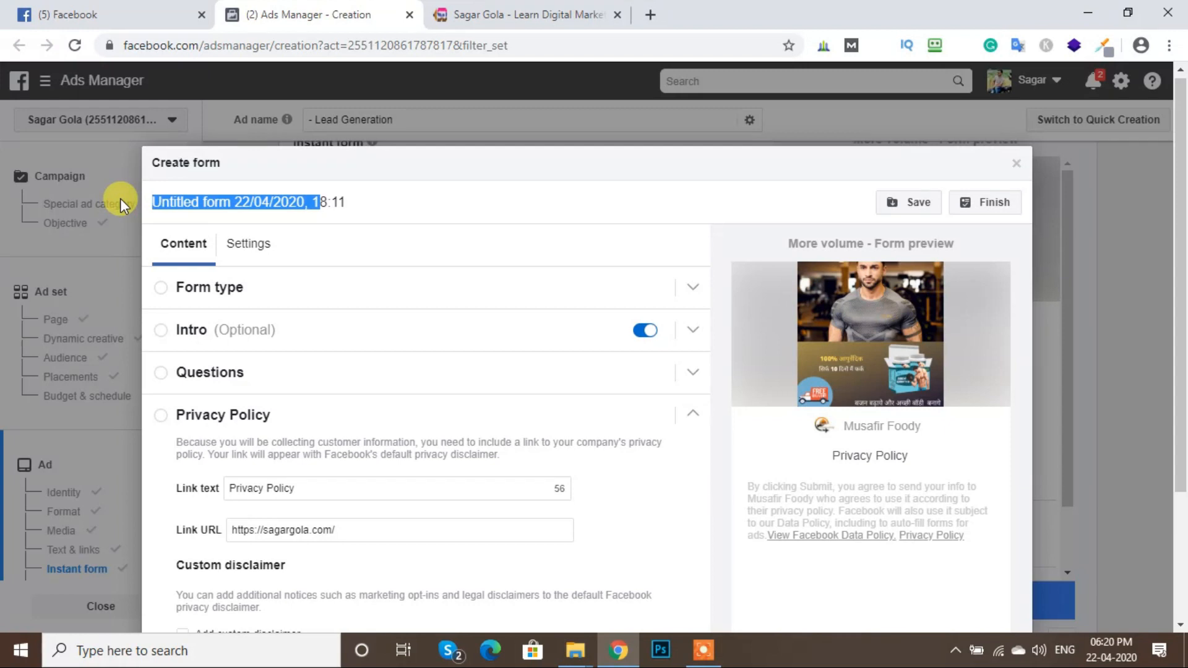
type("F")
key("shift+End")
key("Delete")
type("orm 1")
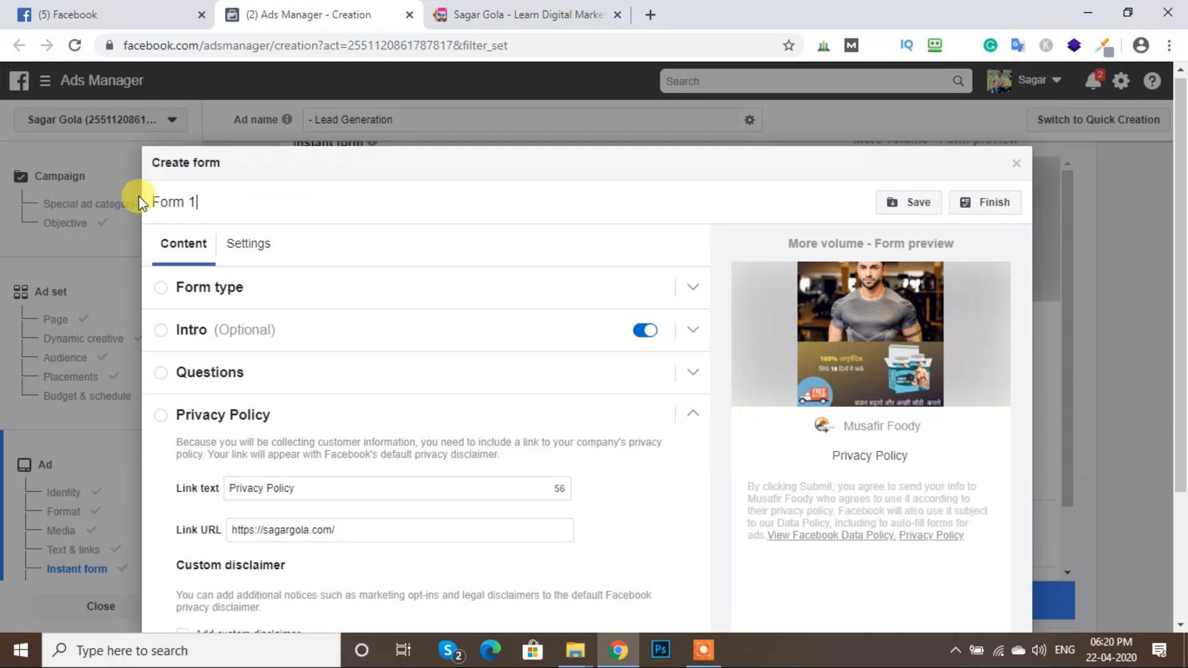
Finish the instant form and check the form list, form preview and tracking section of the ad
left_click(990, 204)
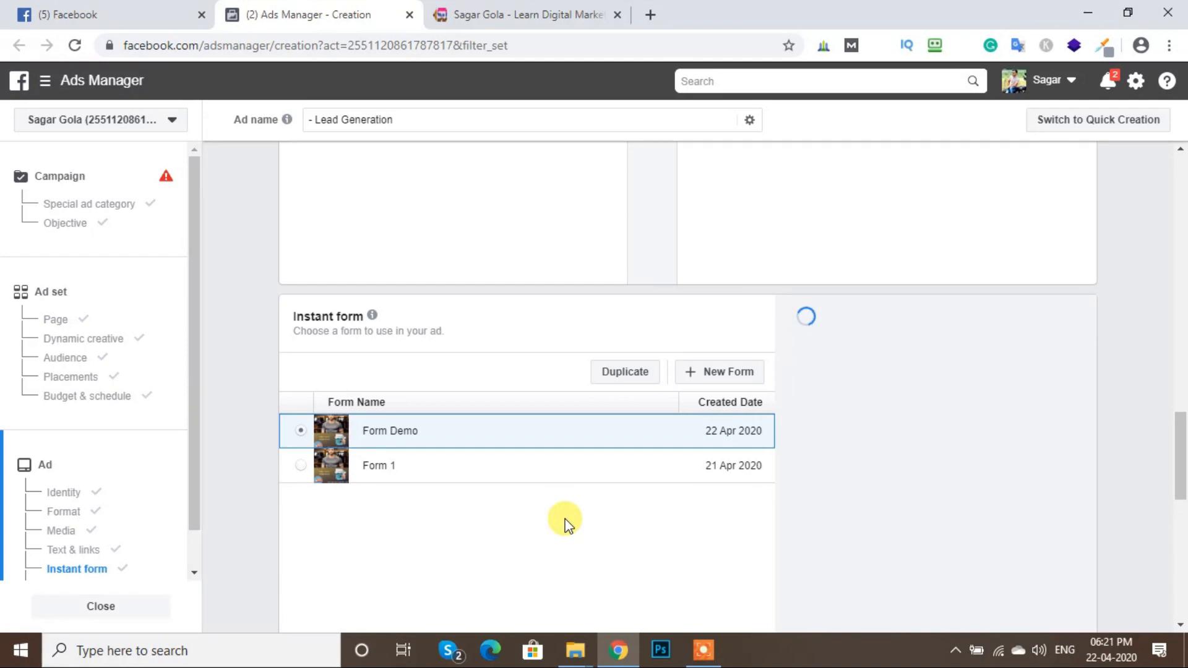
scroll(633, 562, "up", 2)
scroll(634, 562, "down", 3)
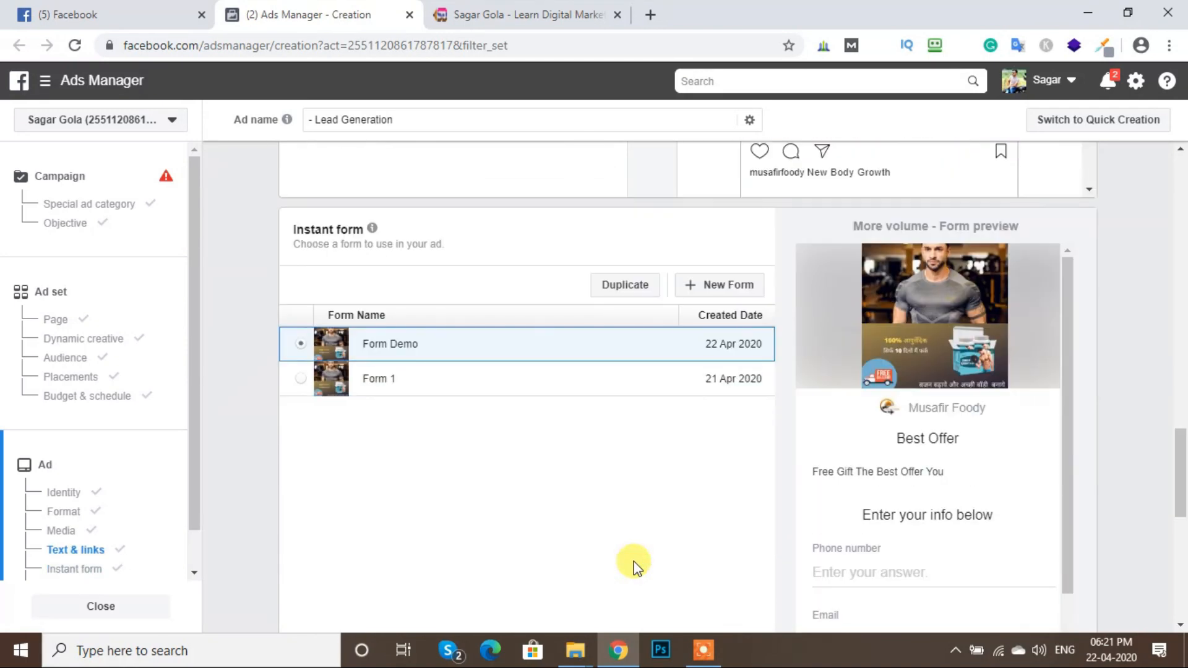
scroll(634, 562, "down", 3)
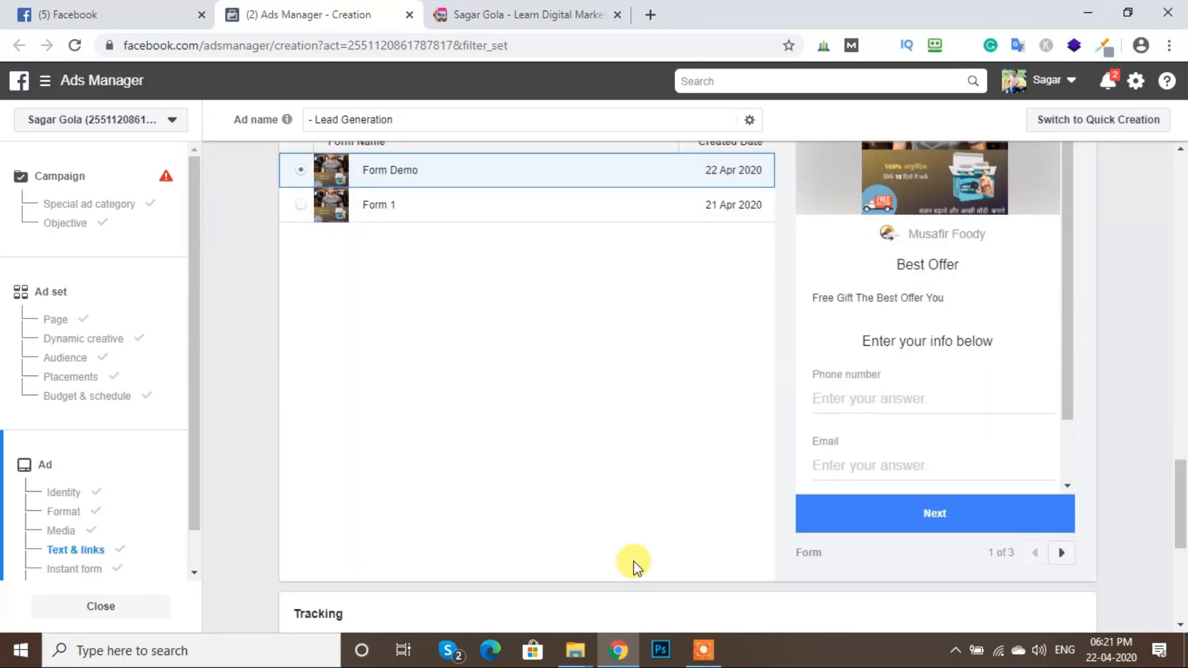
scroll(633, 562, "down", 5)
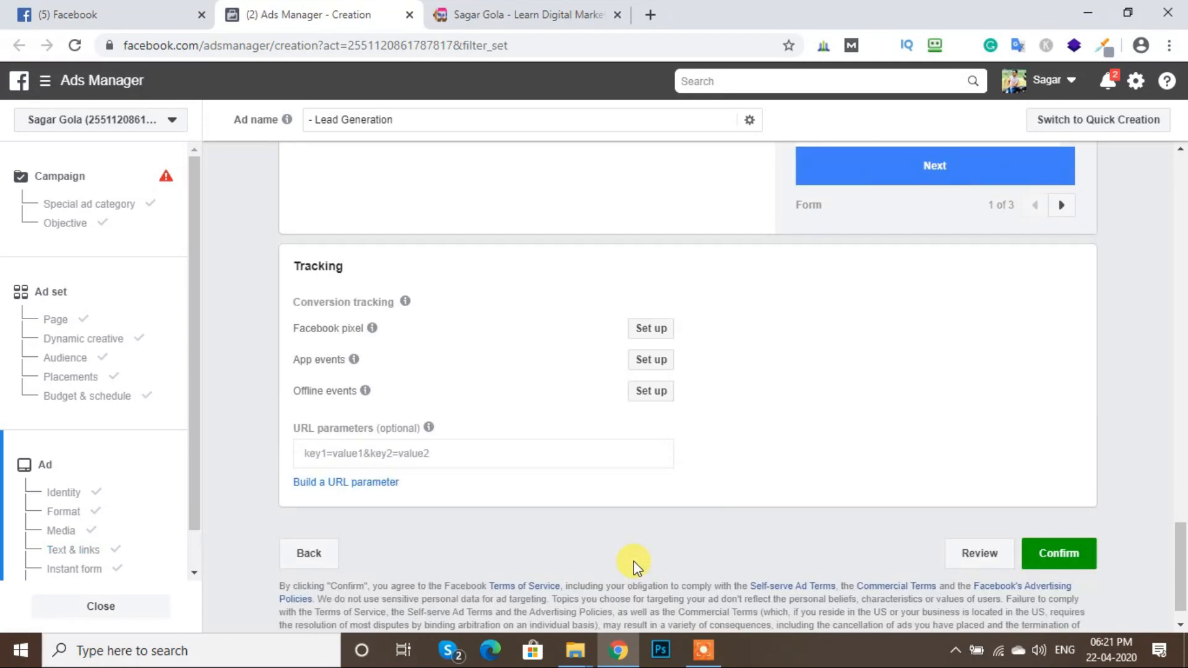
scroll(753, 557, "up", 6)
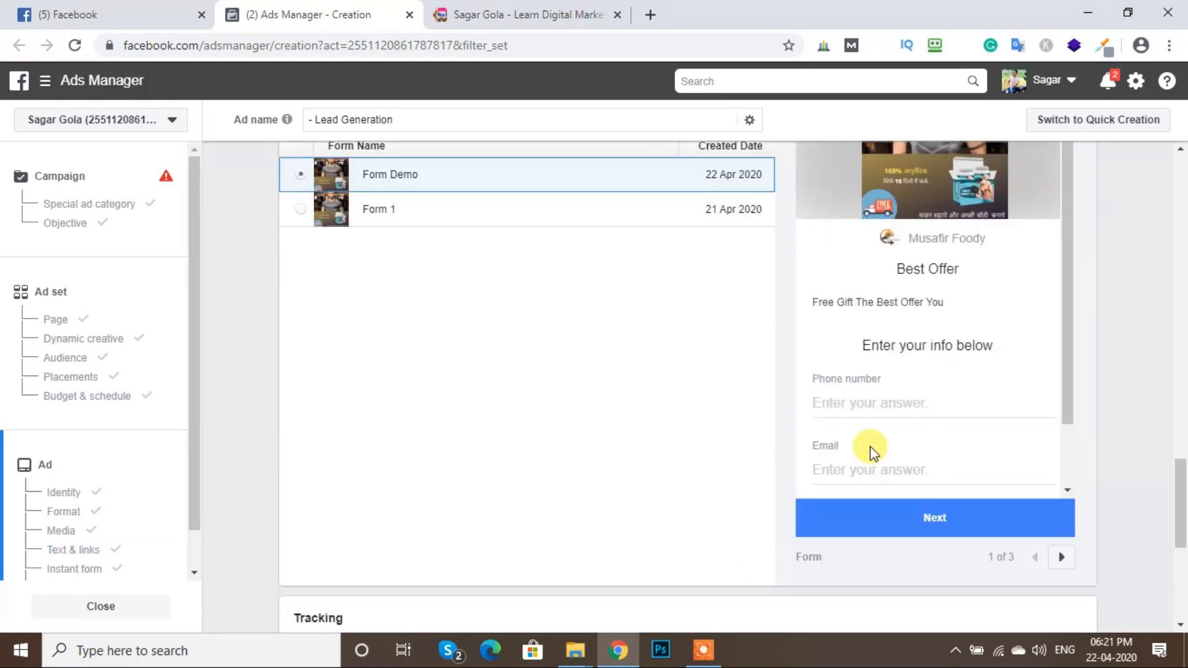
scroll(730, 390, "up", 3)
scroll(769, 393, "down", 5)
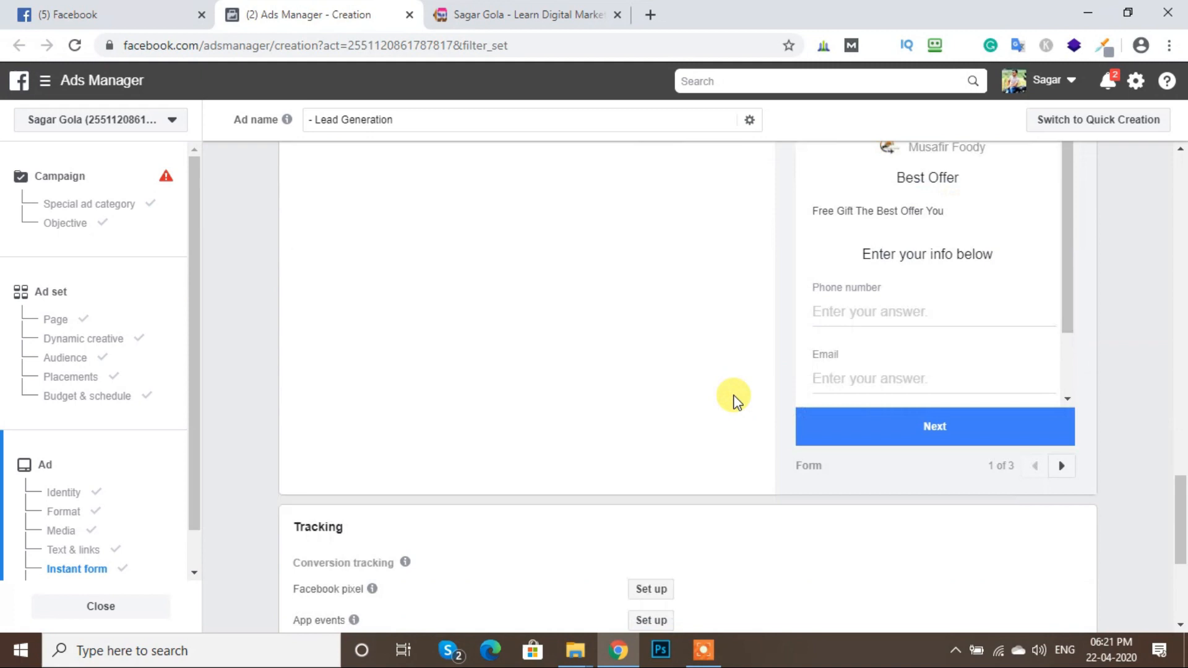
scroll(734, 399, "down", 4)
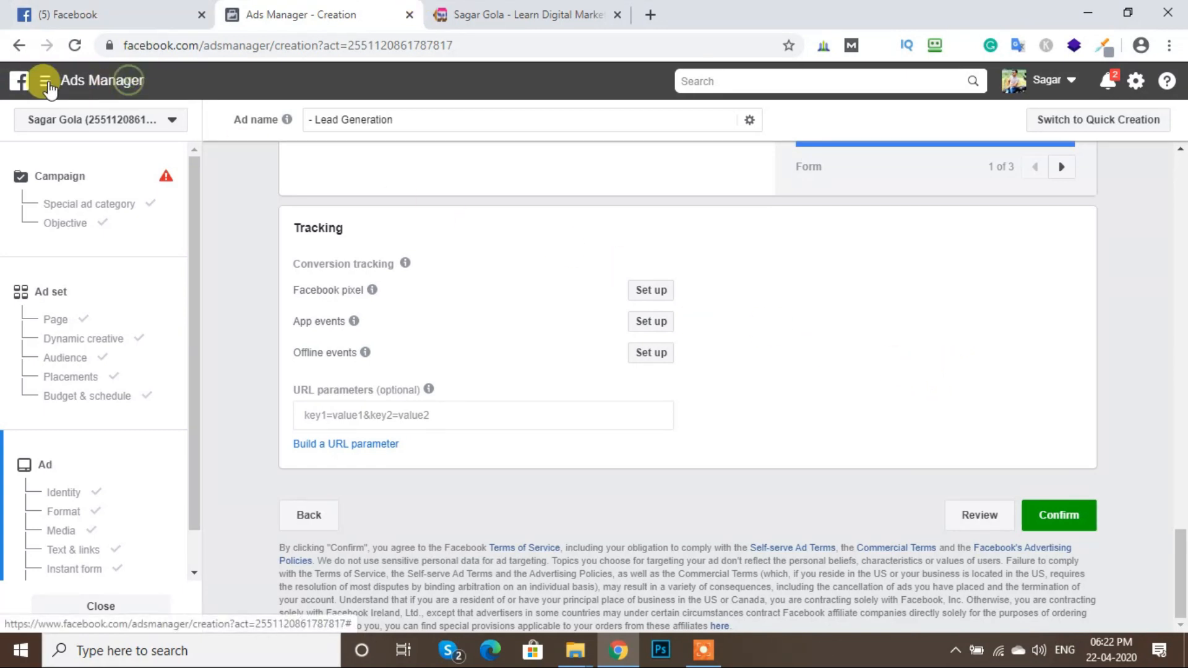
left_click(46, 83)
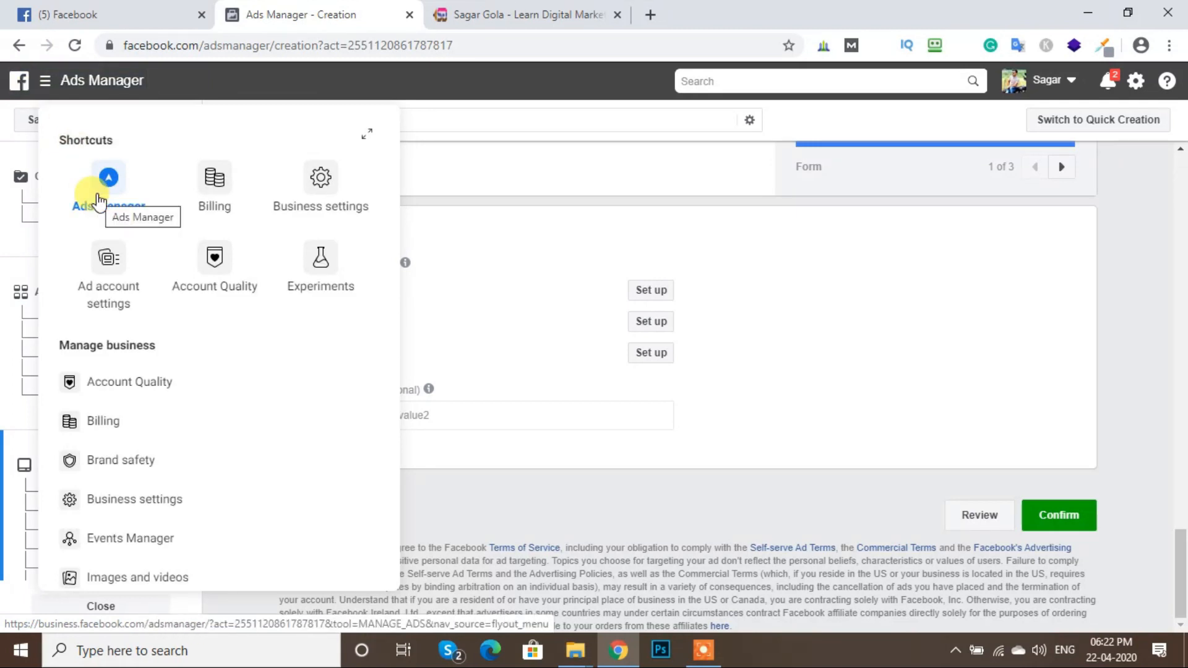
left_click(97, 198)
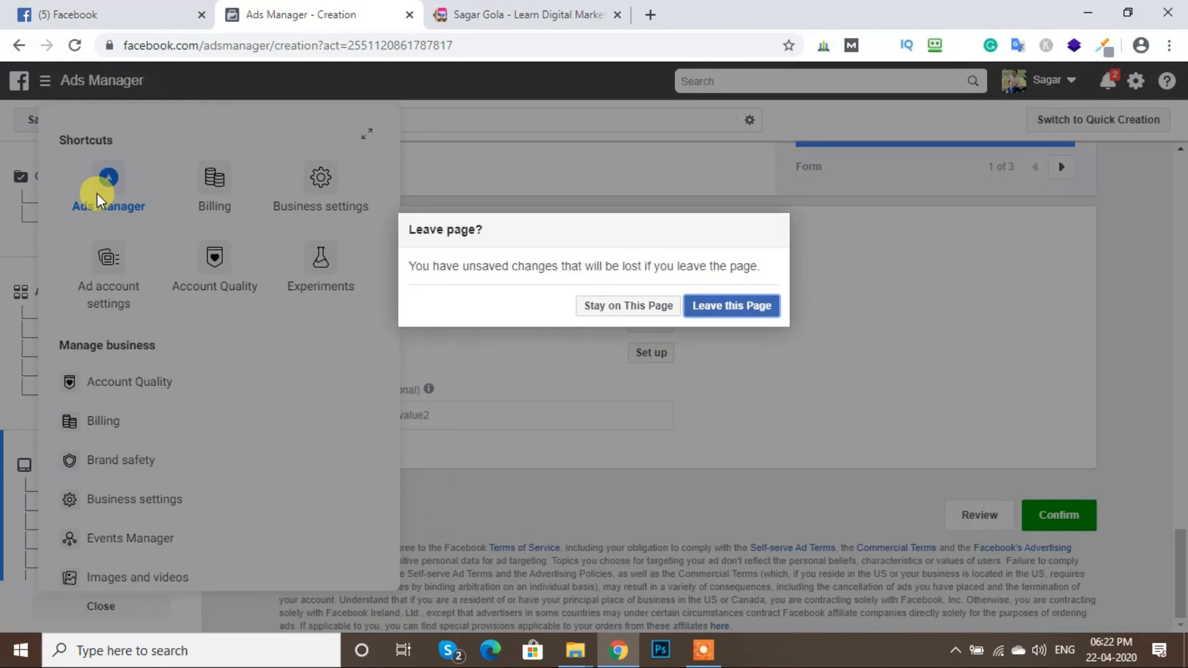
left_click(620, 305)
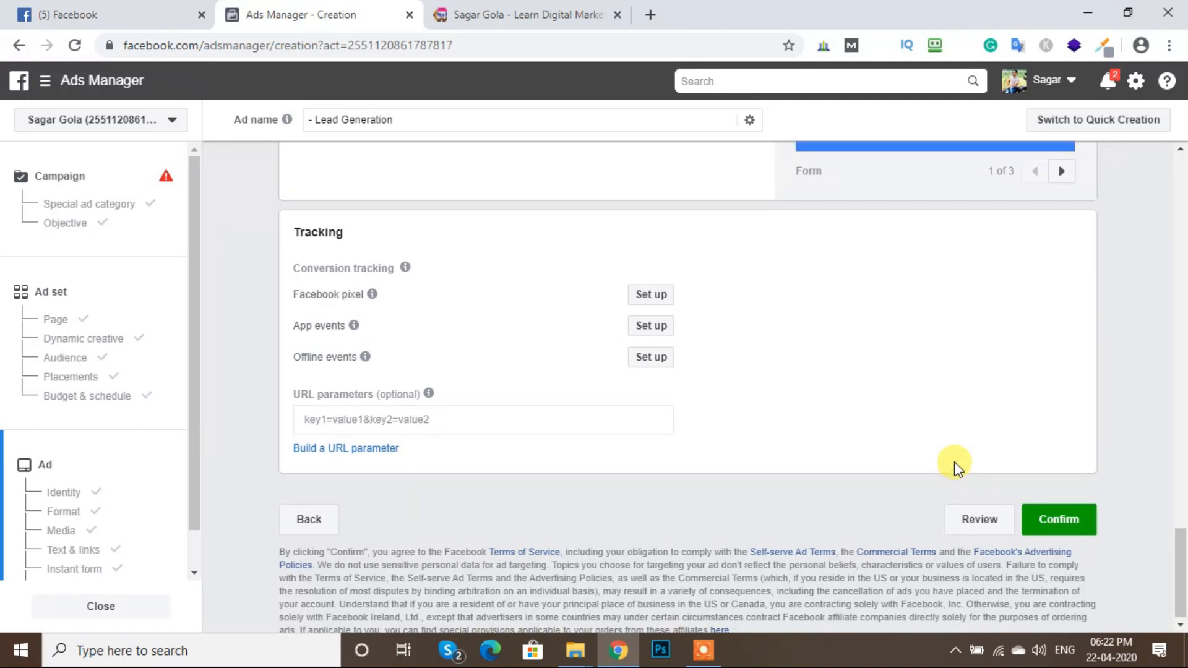
scroll(954, 462, "up", 10)
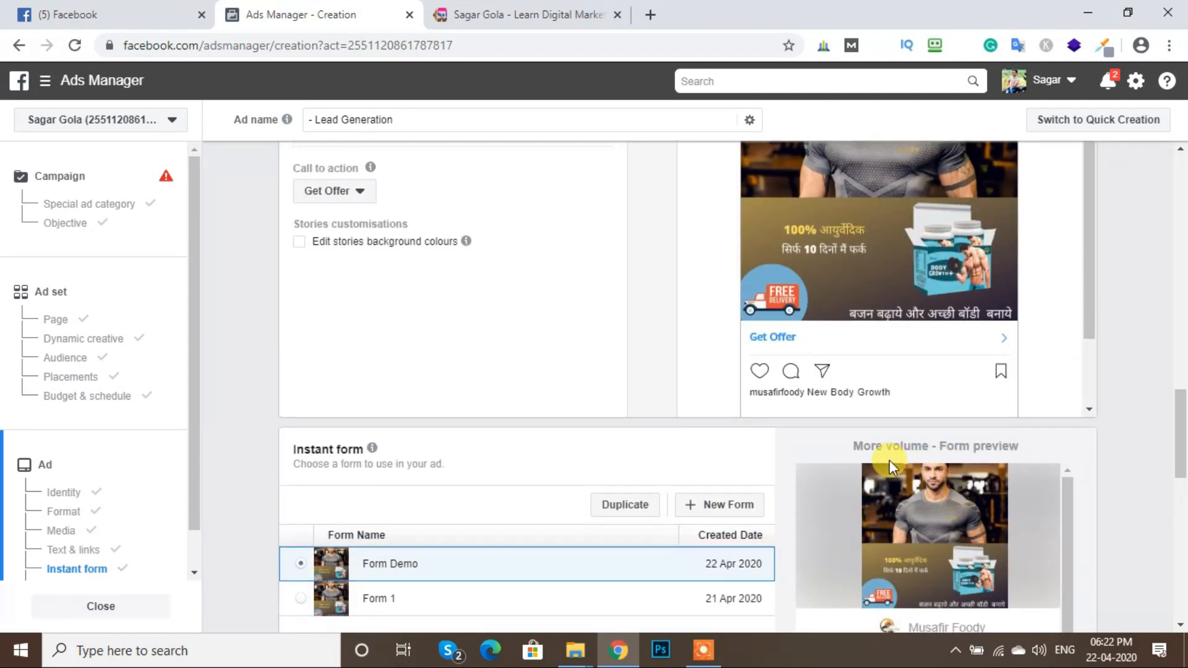
scroll(889, 461, "down", 10)
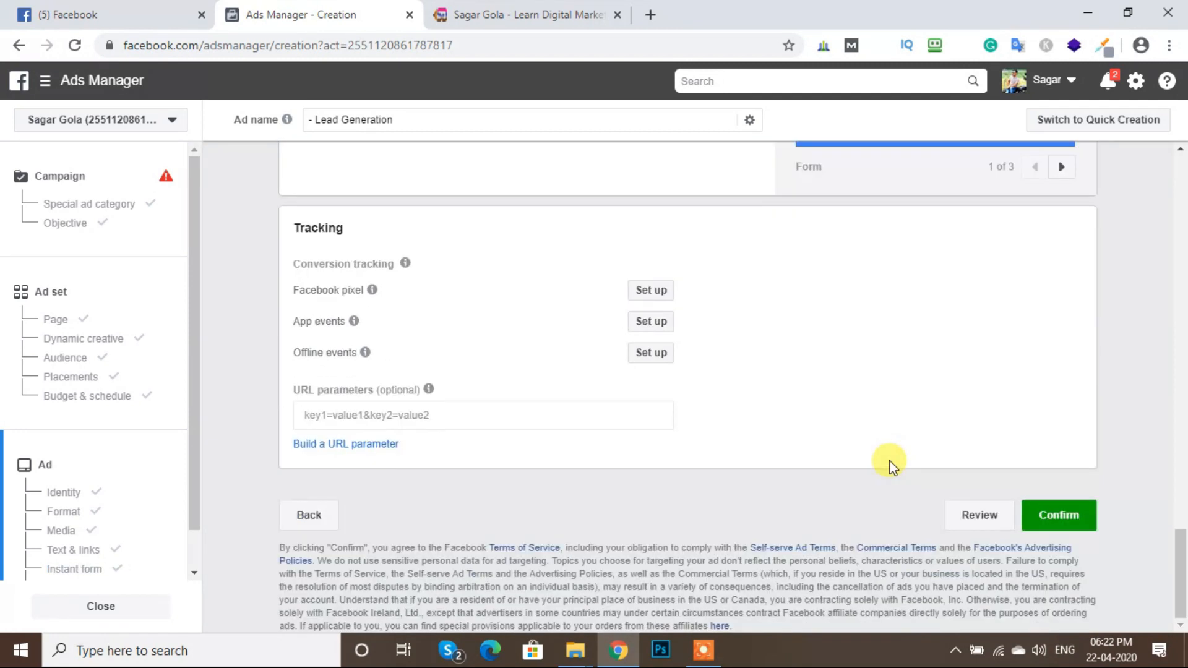